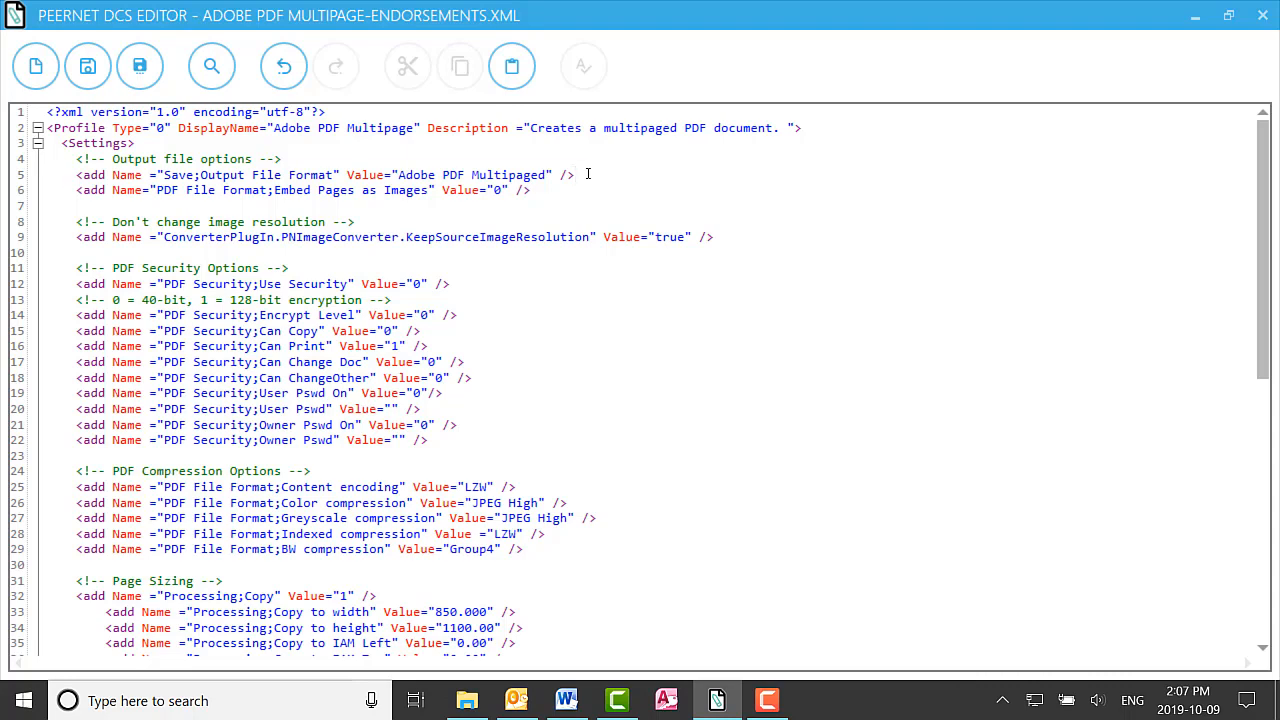
# Step: Review the page sizing, endorsements and watermark settings in the Adobe PDF Multipage-Endorsements profile
pyautogui.scroll(-6, 545, 312)
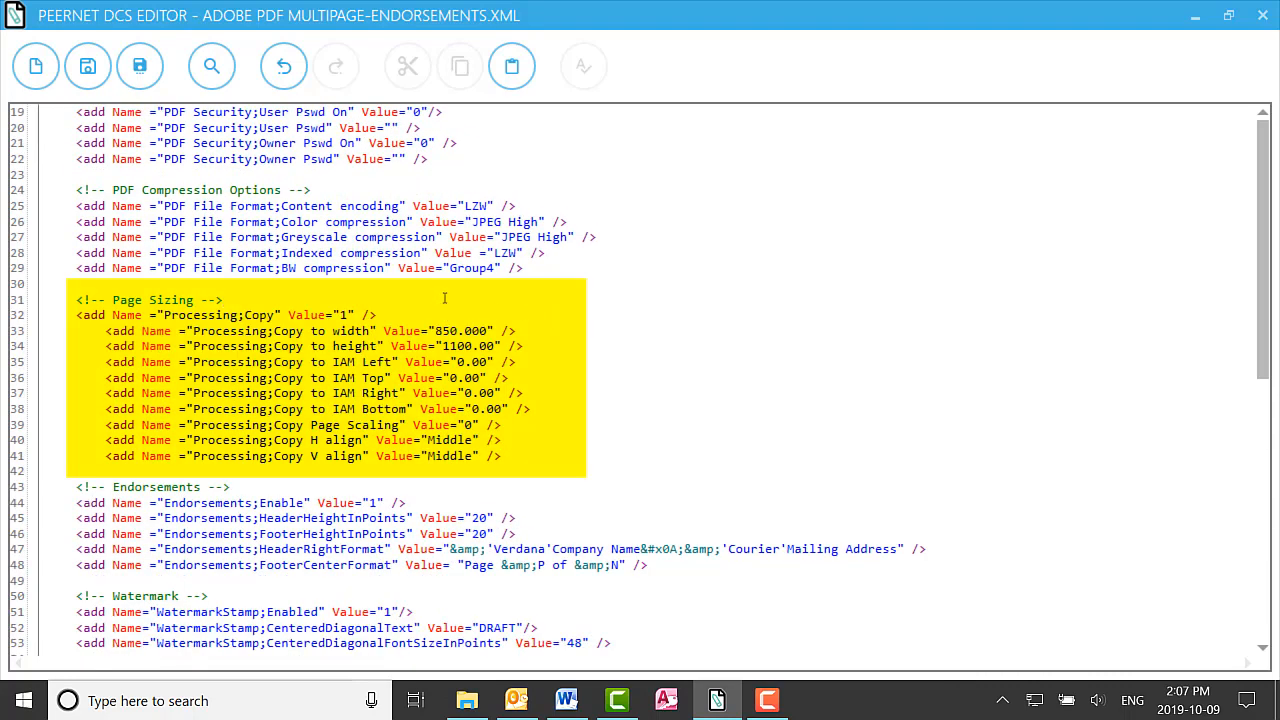
pyautogui.scroll(-4, 445, 298)
pyautogui.click(306, 295)
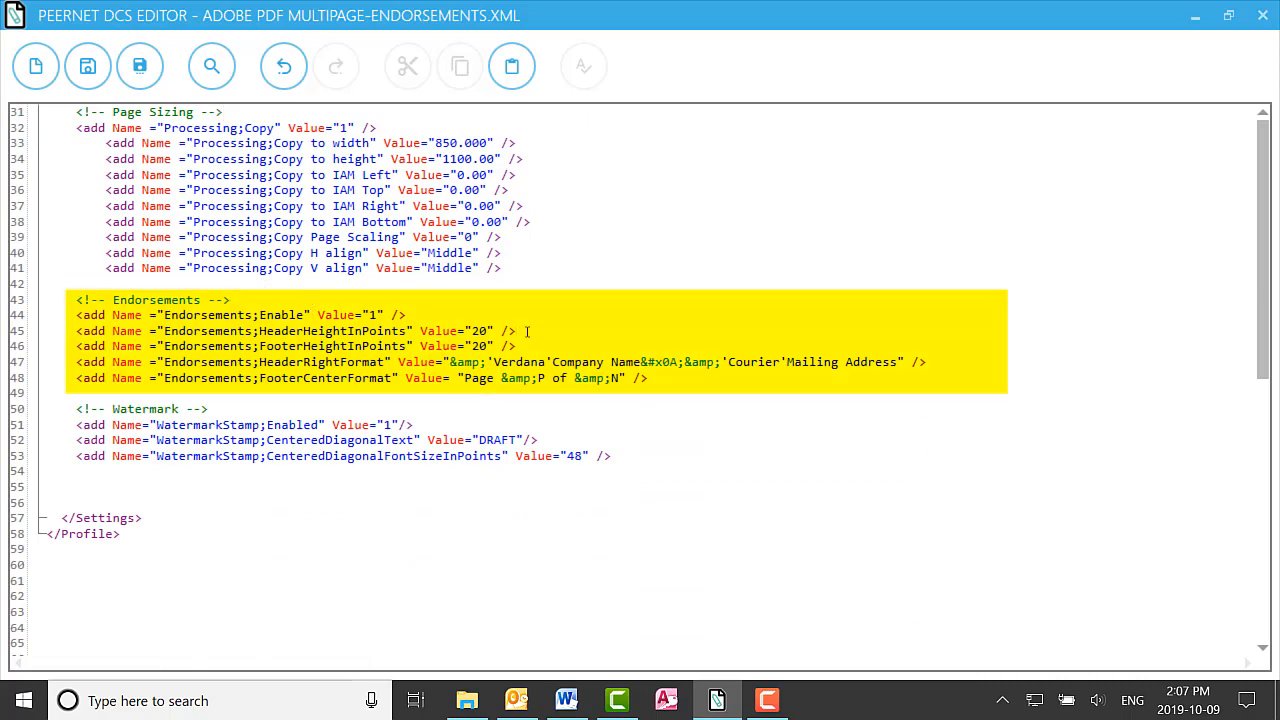
pyautogui.click(678, 380)
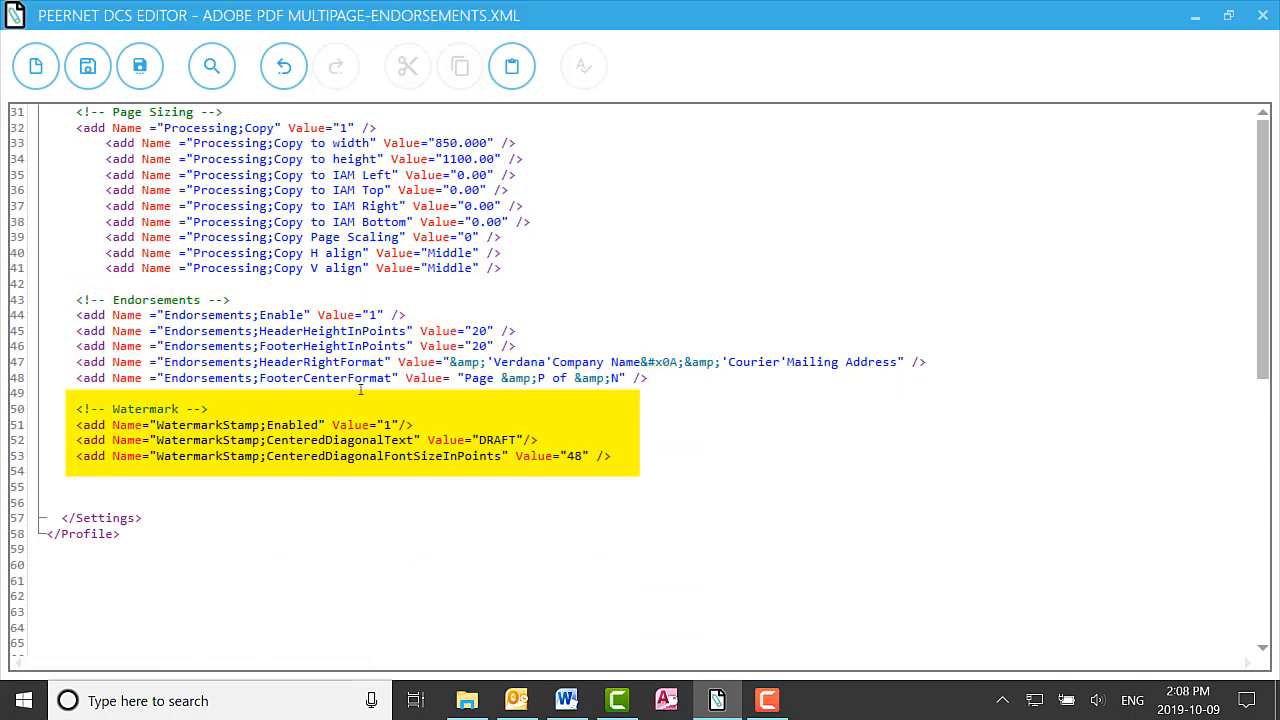
pyautogui.click(277, 406)
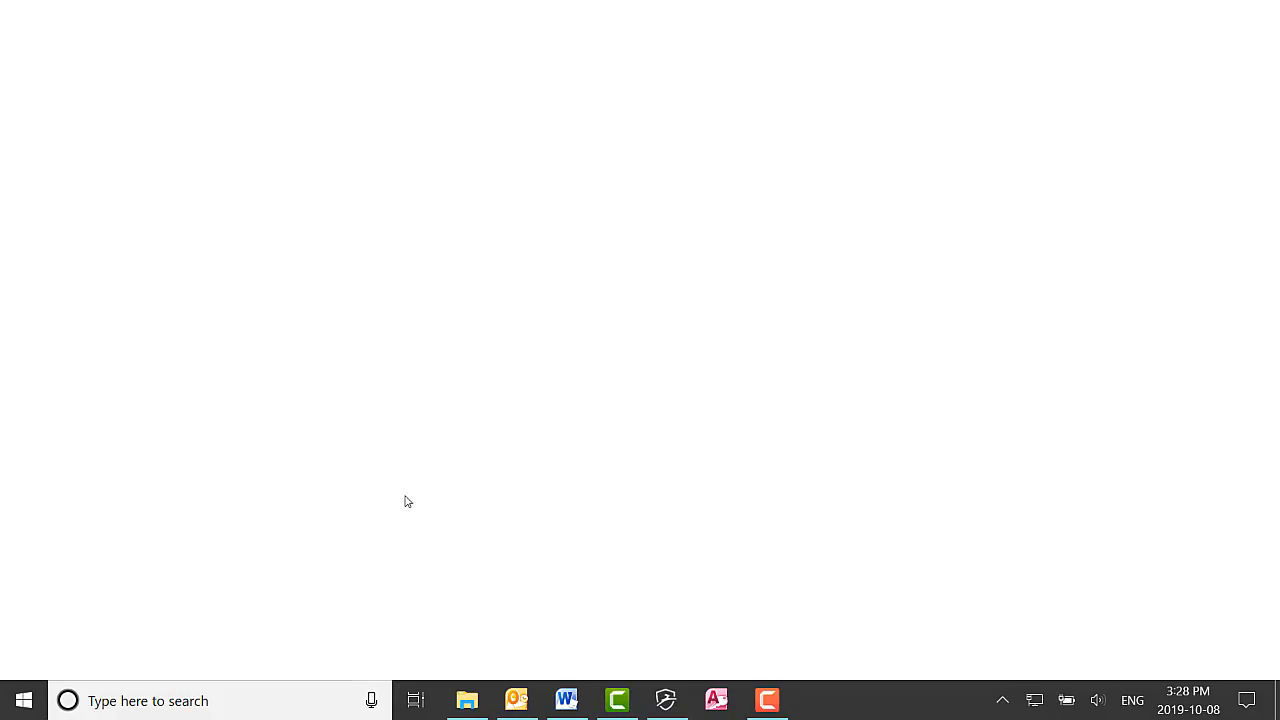
# Step: Launch Edit Conversion Profiles from the Document Conversion Service 3.0 programs
pyautogui.click(22, 700)
pyautogui.scroll(-6, 103, 601)
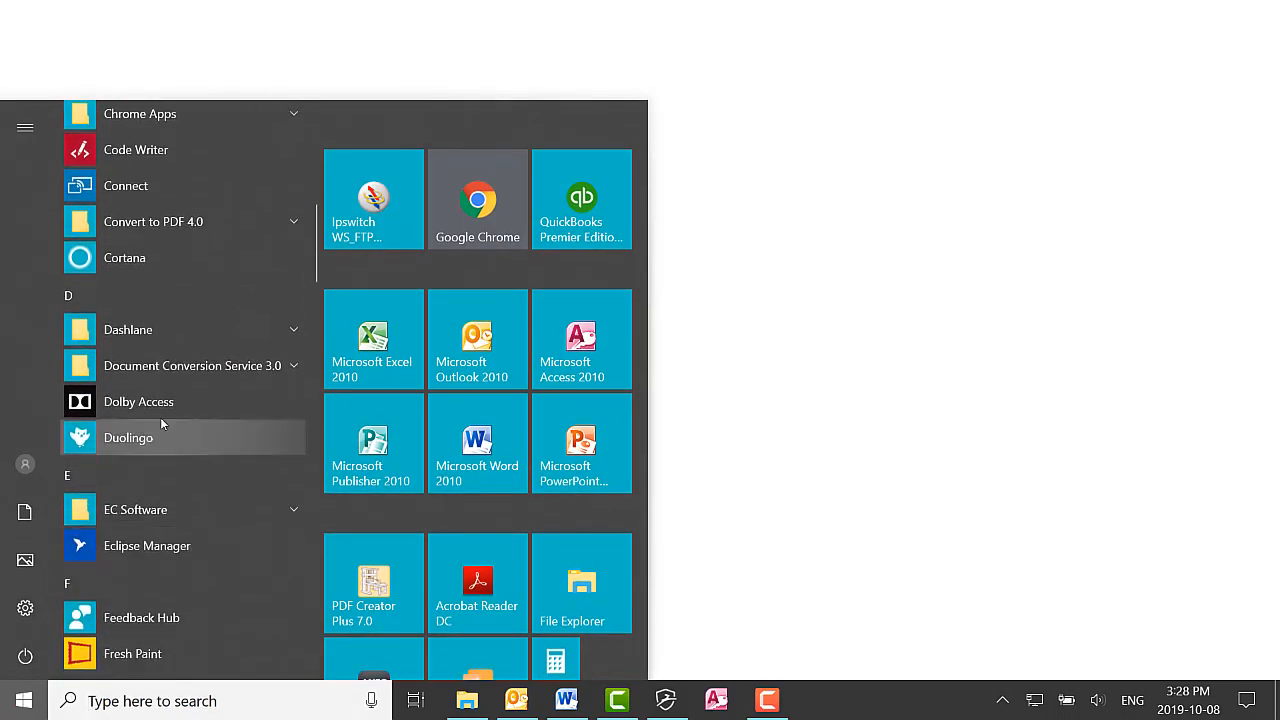
pyautogui.click(171, 366)
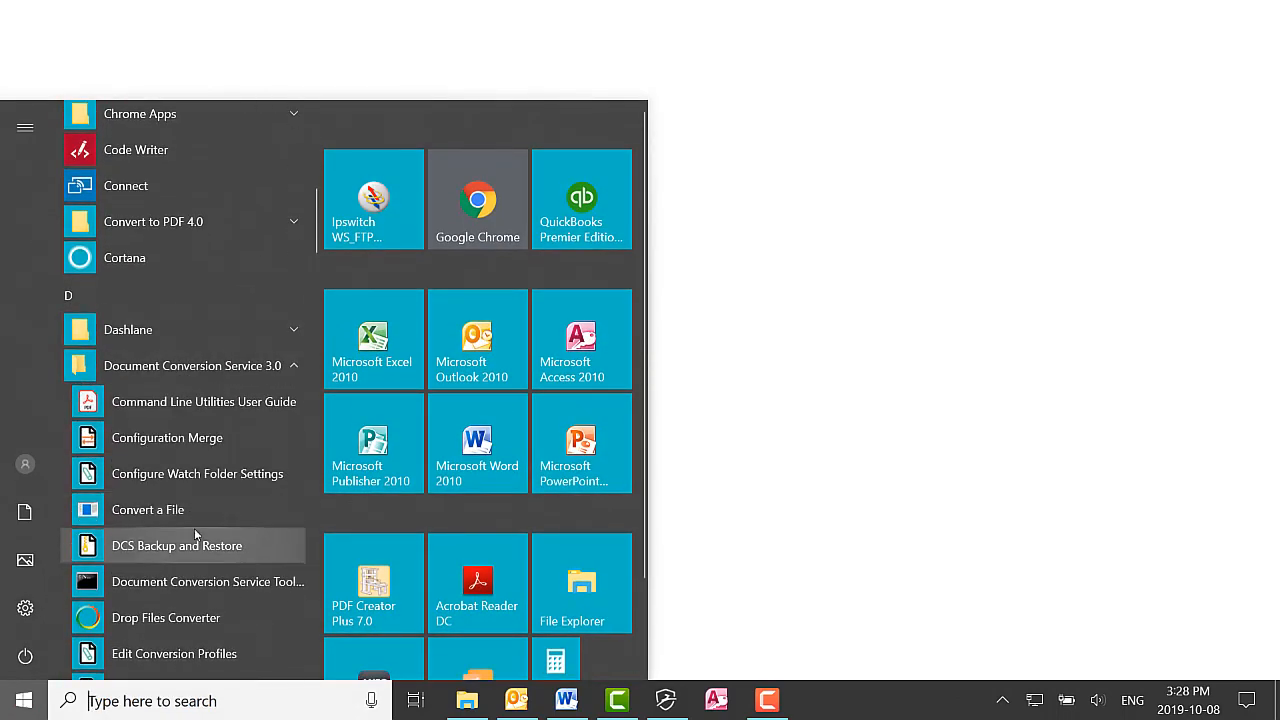
pyautogui.click(187, 662)
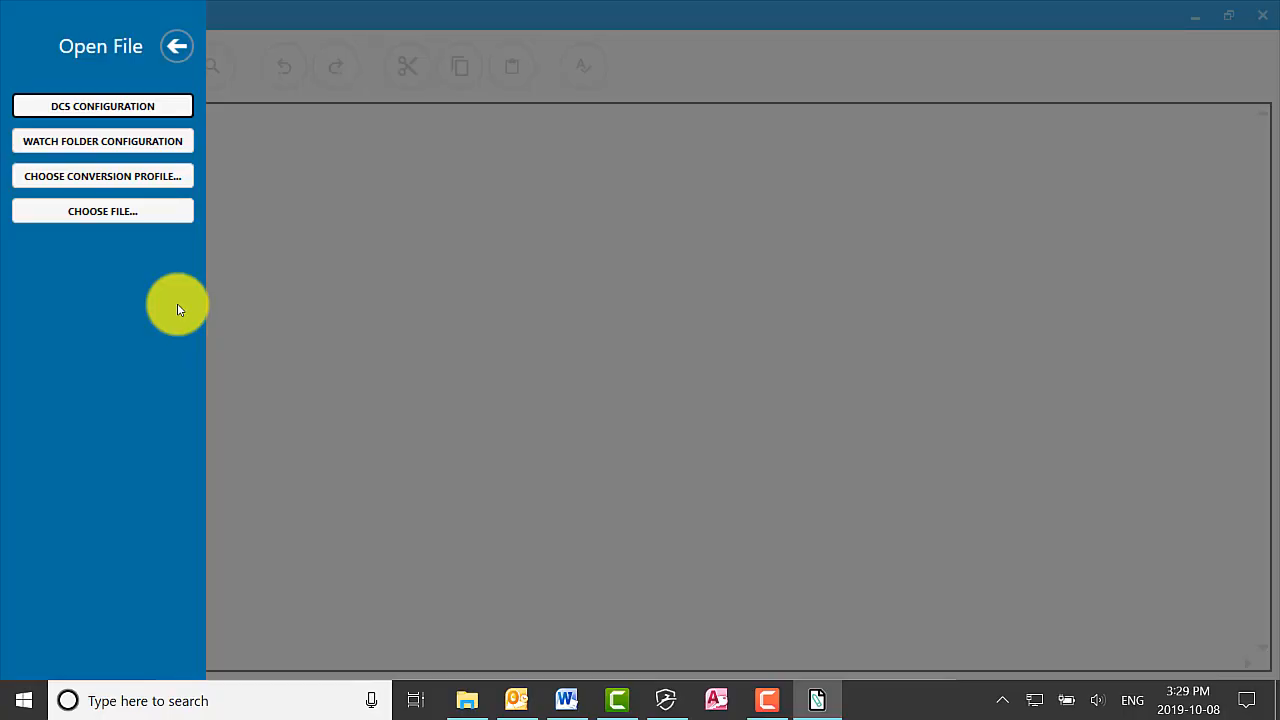
# Step: Browse the conversion profiles and open Adobe PDF Multipage.xml for editing
pyautogui.click(151, 184)
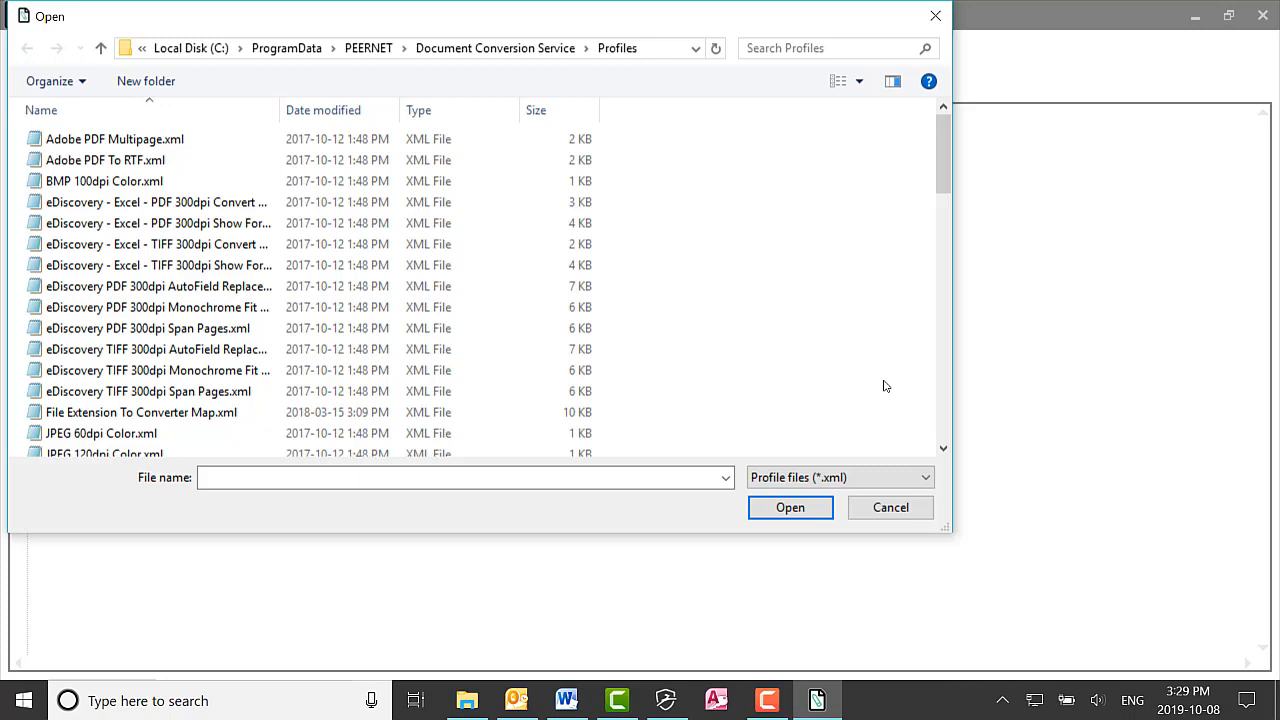
pyautogui.scroll(-8, 368, 294)
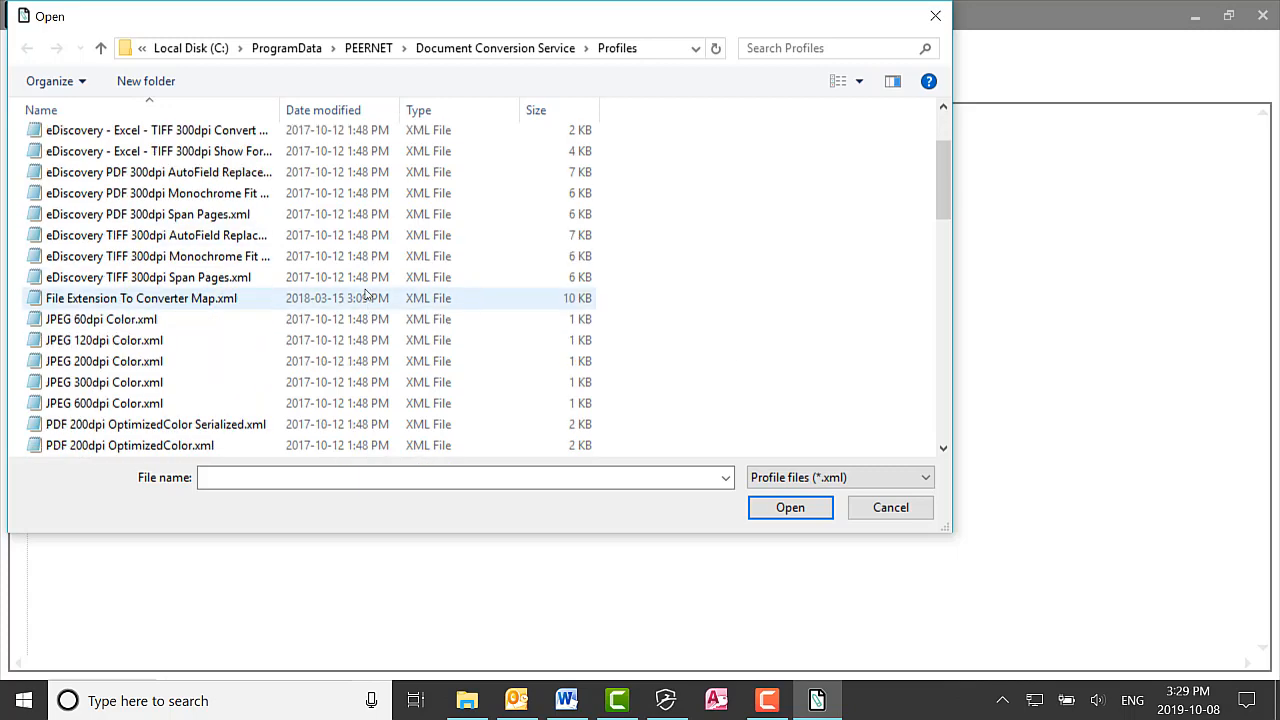
pyautogui.scroll(-7, 368, 294)
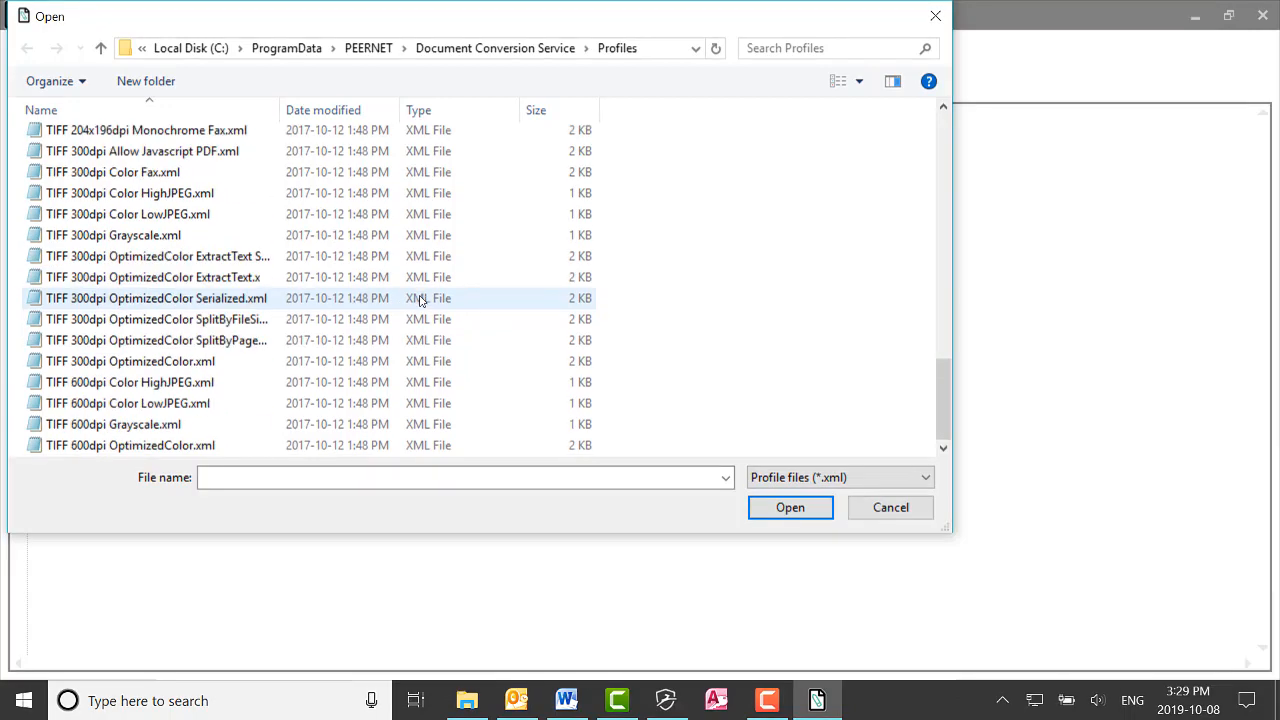
pyautogui.scroll(20, 420, 300)
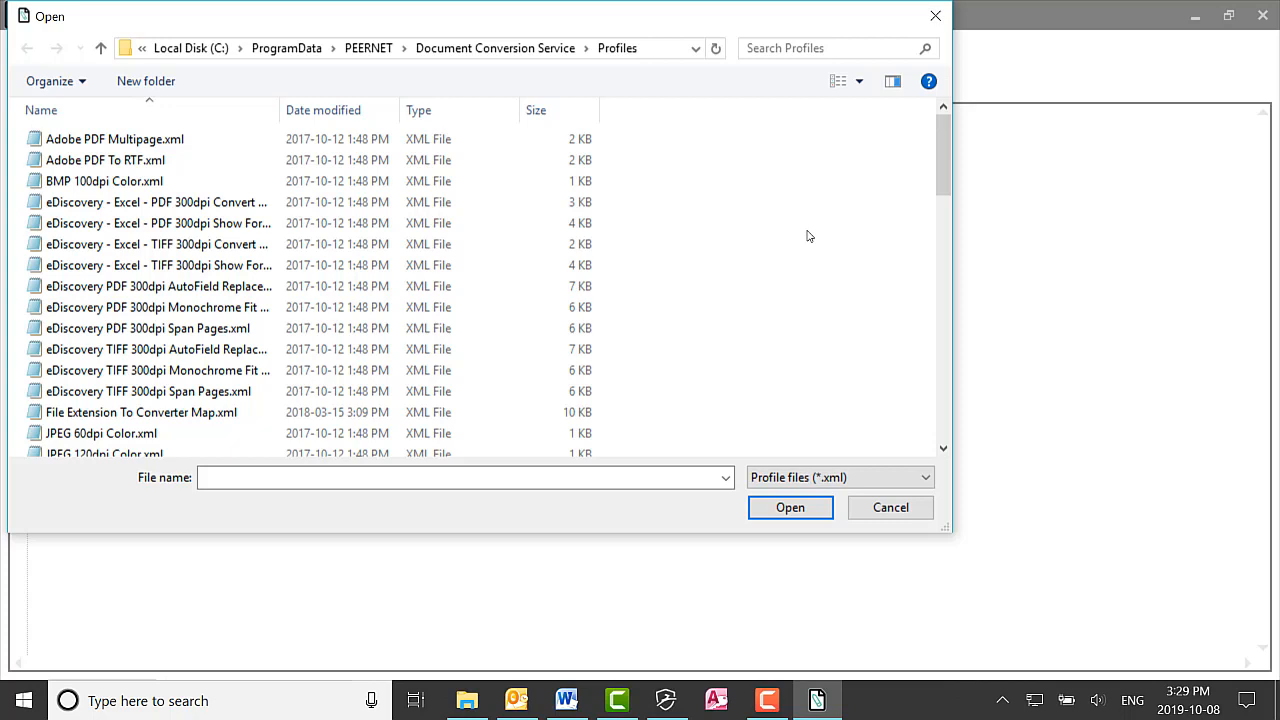
pyautogui.click(227, 146)
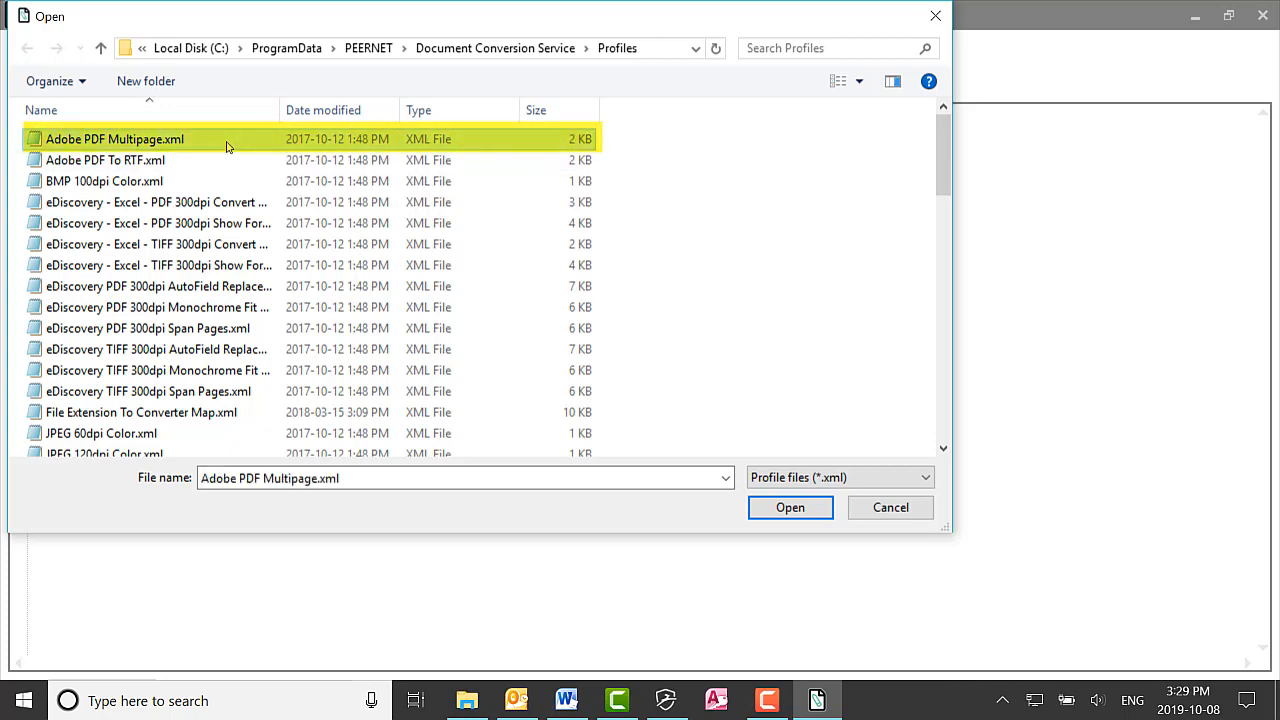
pyautogui.click(820, 511)
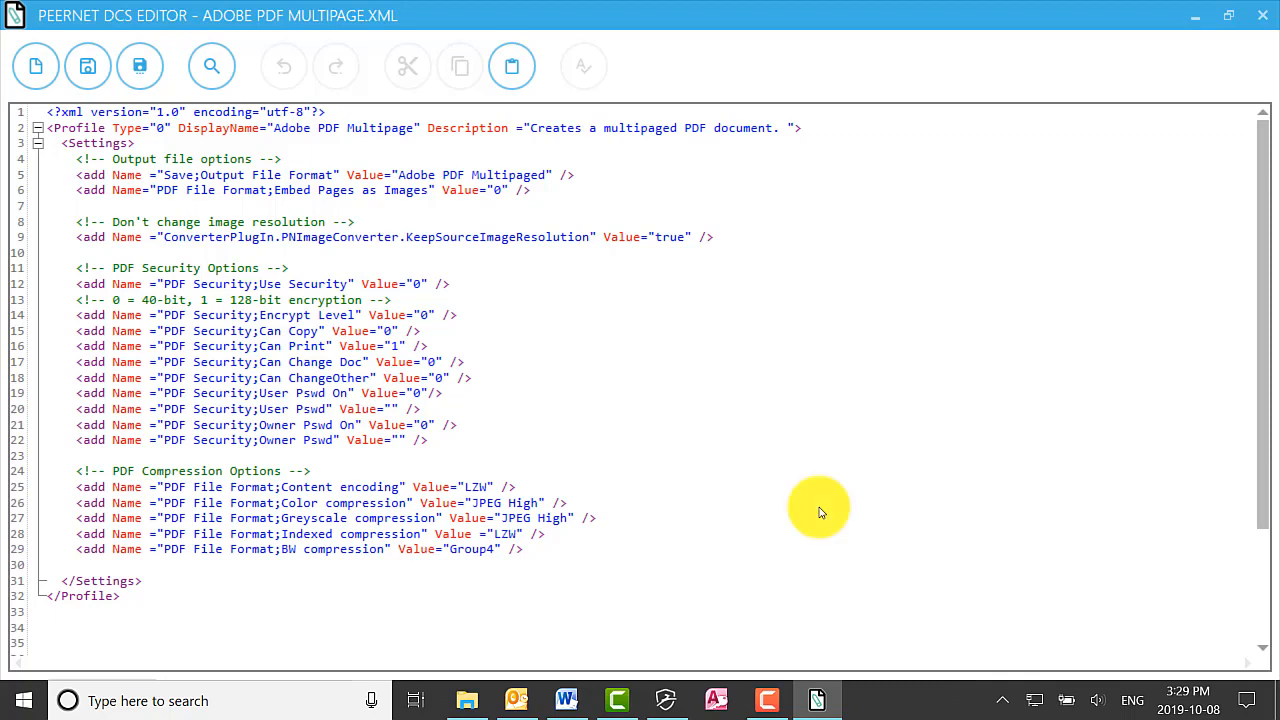
# Step: Save a copy of the profile as Adobe PDF Multipage-Endorsements.xml, using the Profile files (*.xml) type
pyautogui.click(138, 70)
pyautogui.click(276, 437)
pyautogui.write('-')
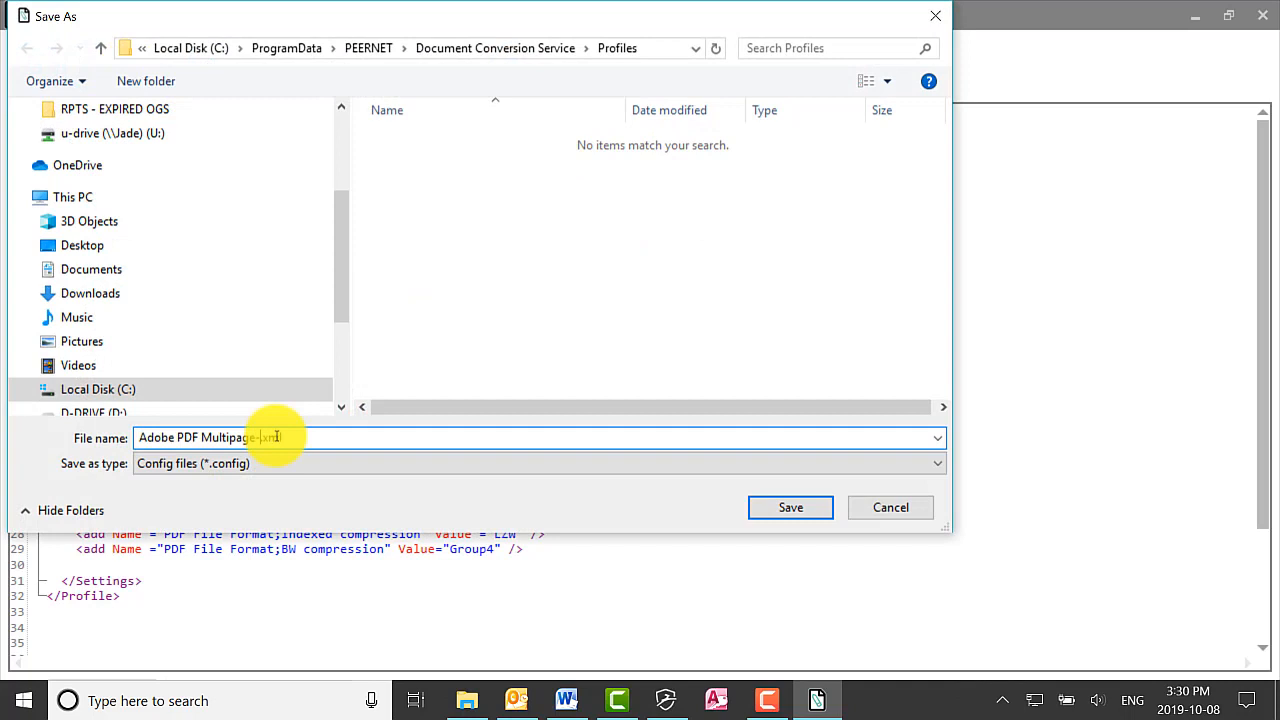
pyautogui.write('Endorsements')
pyautogui.click(166, 464)
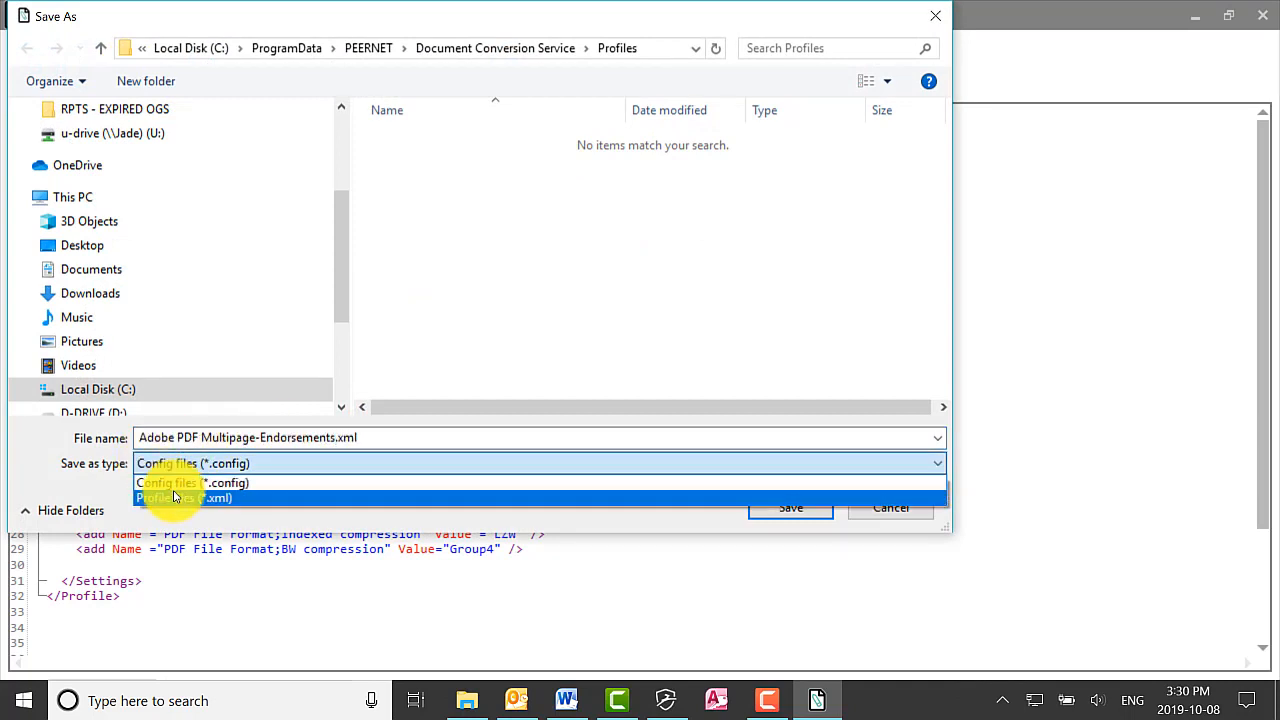
pyautogui.click(174, 497)
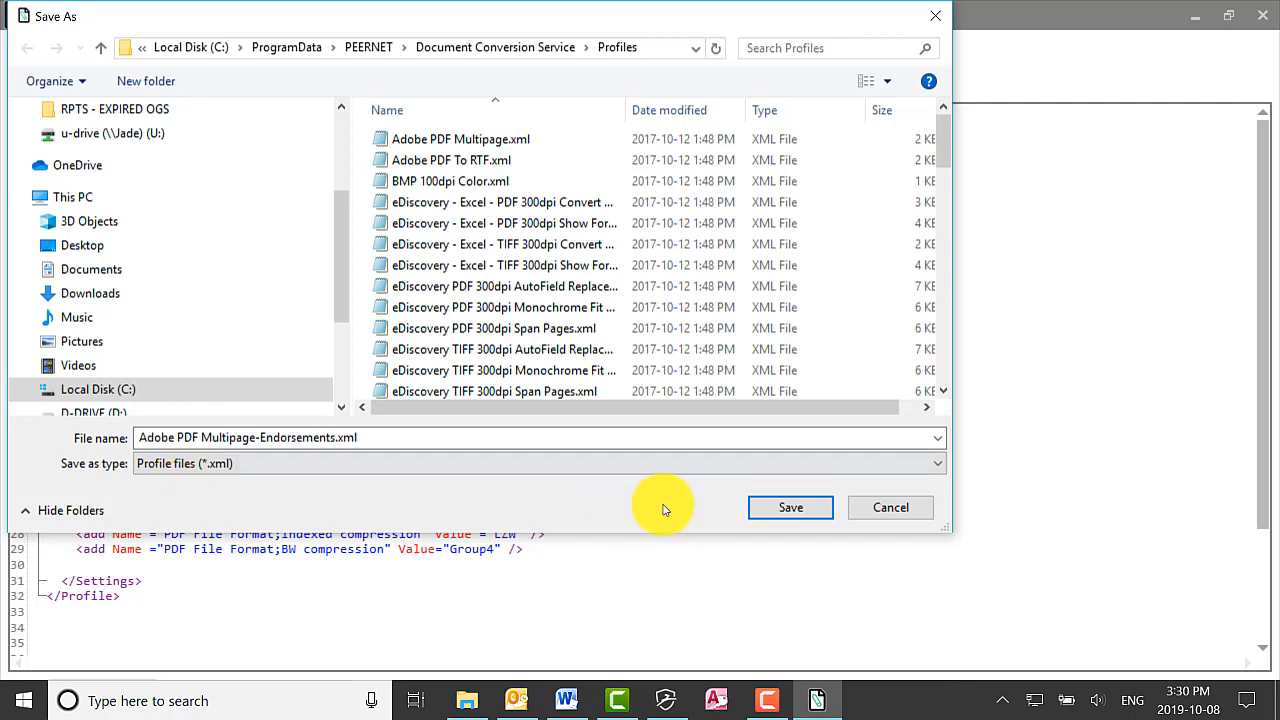
pyautogui.click(814, 510)
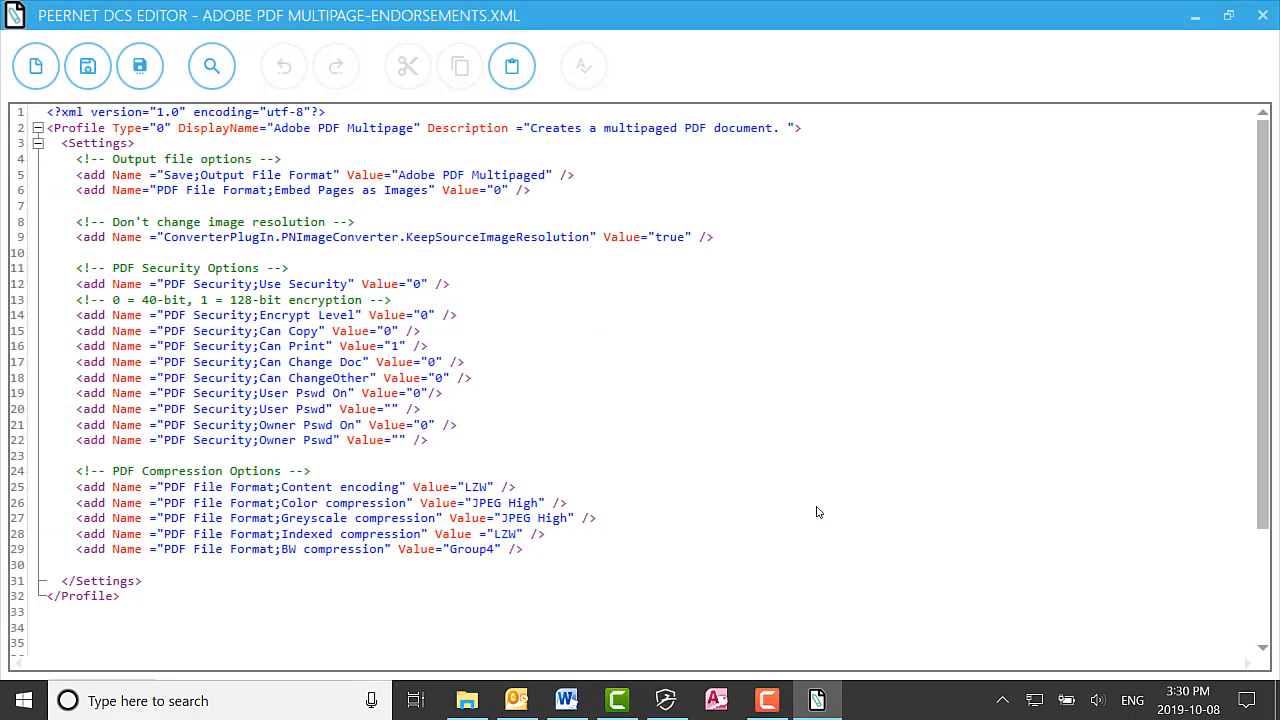
# Step: Insert Processing;Copy settings after the PDF compression options: enable 1, width 850.000, height 1100.00, IAM values 0.00, page scaling 0, both alignments Middle
pyautogui.click(569, 165)
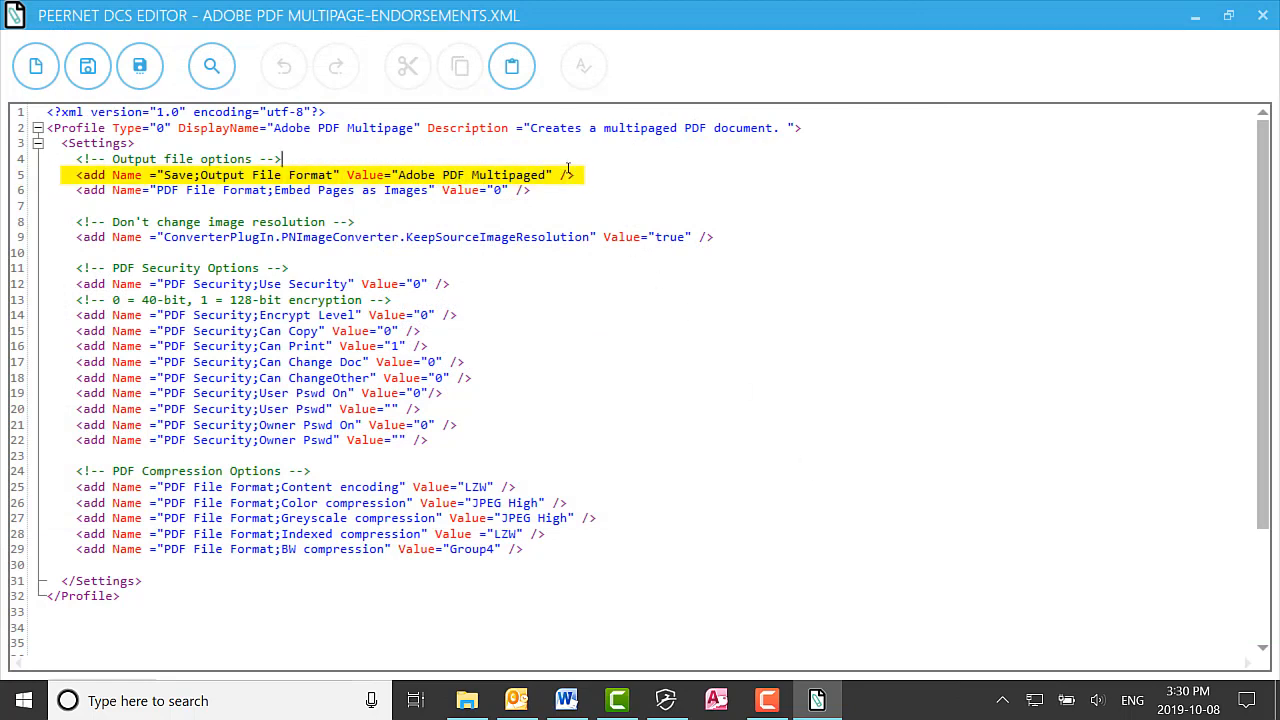
pyautogui.click(585, 172)
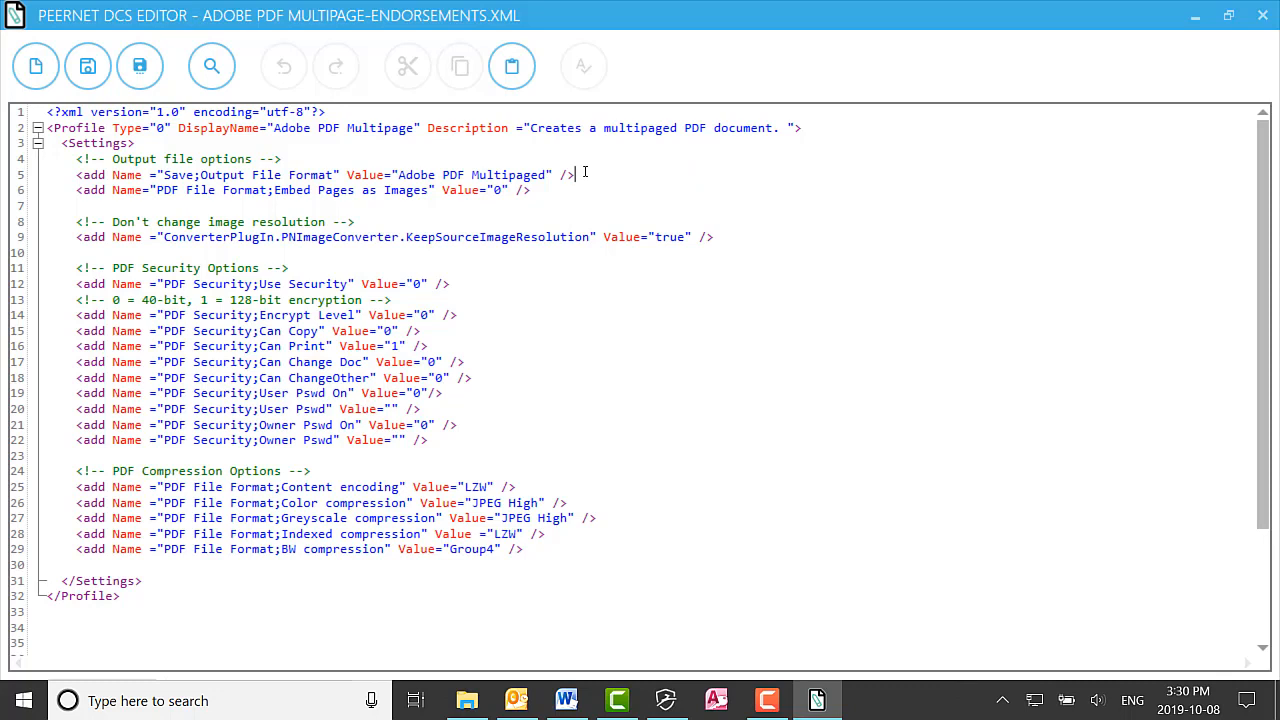
pyautogui.click(545, 546)
pyautogui.press('Return')
pyautogui.press('Return')
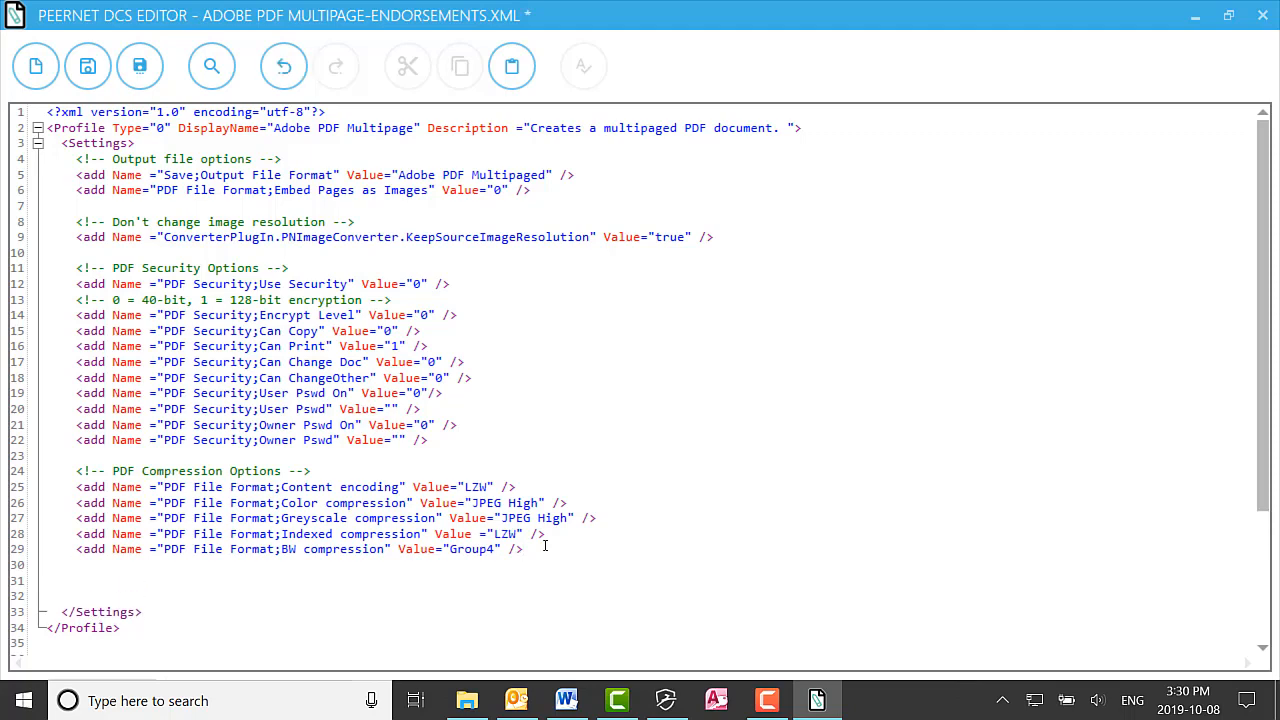
pyautogui.write('<add Name ="Processing;Copy" Value="1" />         <add Name ="Processing;Copy to width" Value="850.000" />         <add Name ="Processing;Copy to height" Value="1100.00" />         <add Name ="Processing;Copy to IAM Left" Value="0.00" />         <add Name ="Processing;Copy to IAM Top" Value="0.00" />         <add Name ="Processing;Copy to IAM Right" Value="0.00" />         <add Name ="Processing;Copy to IAM Bottom" Value="0.00" />         <add Name ="Processing;Copy Page Scaling" Value="0" />         <add Name ="Processing;Copy H align" Value="Middle" />         <add Name ="Processing;Copy V align" Value="Middle" />')
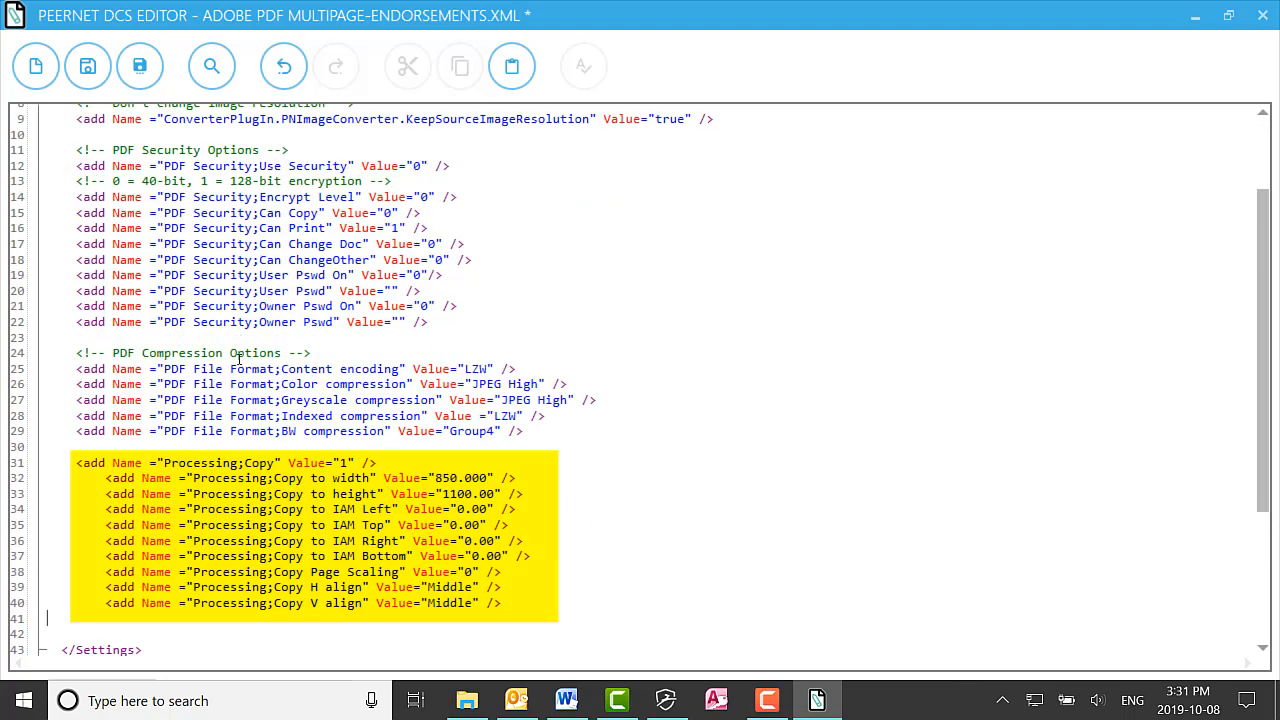
# Step: Add the comment <!-- Page Sizing --> on its own line above the Processing;Copy settings
pyautogui.click(130, 451)
pyautogui.press('Return')
pyautogui.write('<!-- Page Sizing')
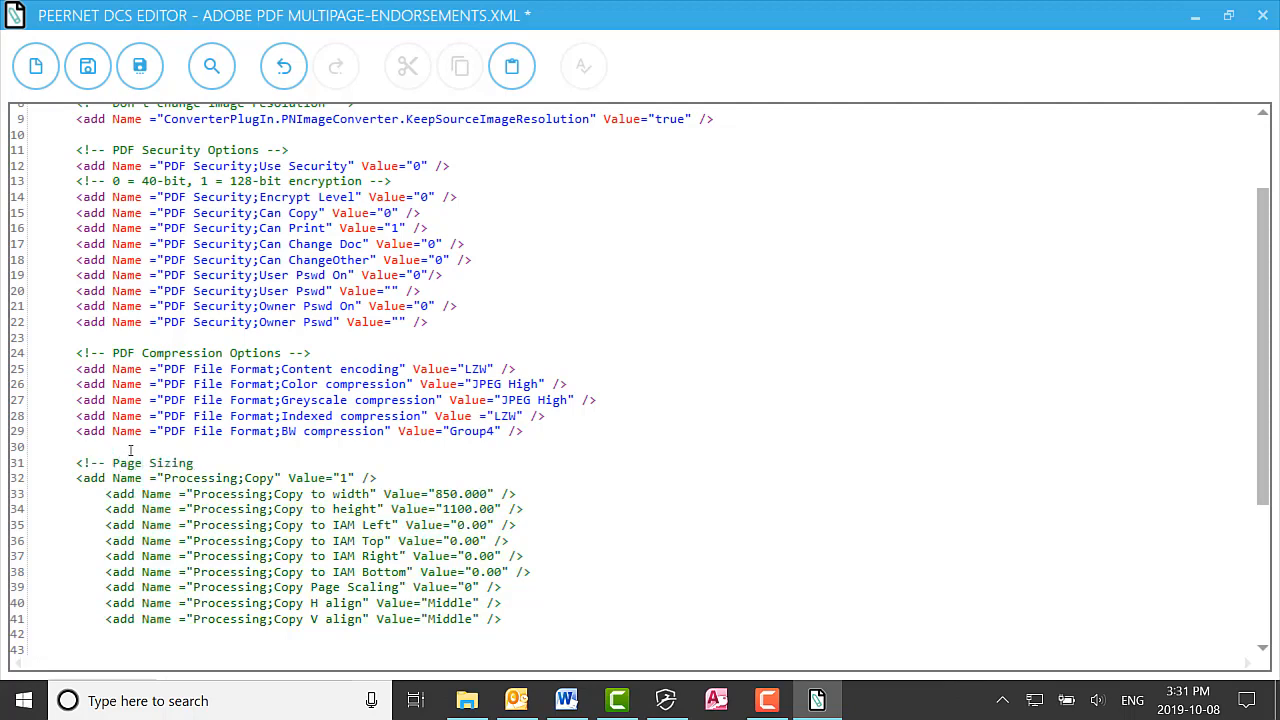
pyautogui.write(' -->')
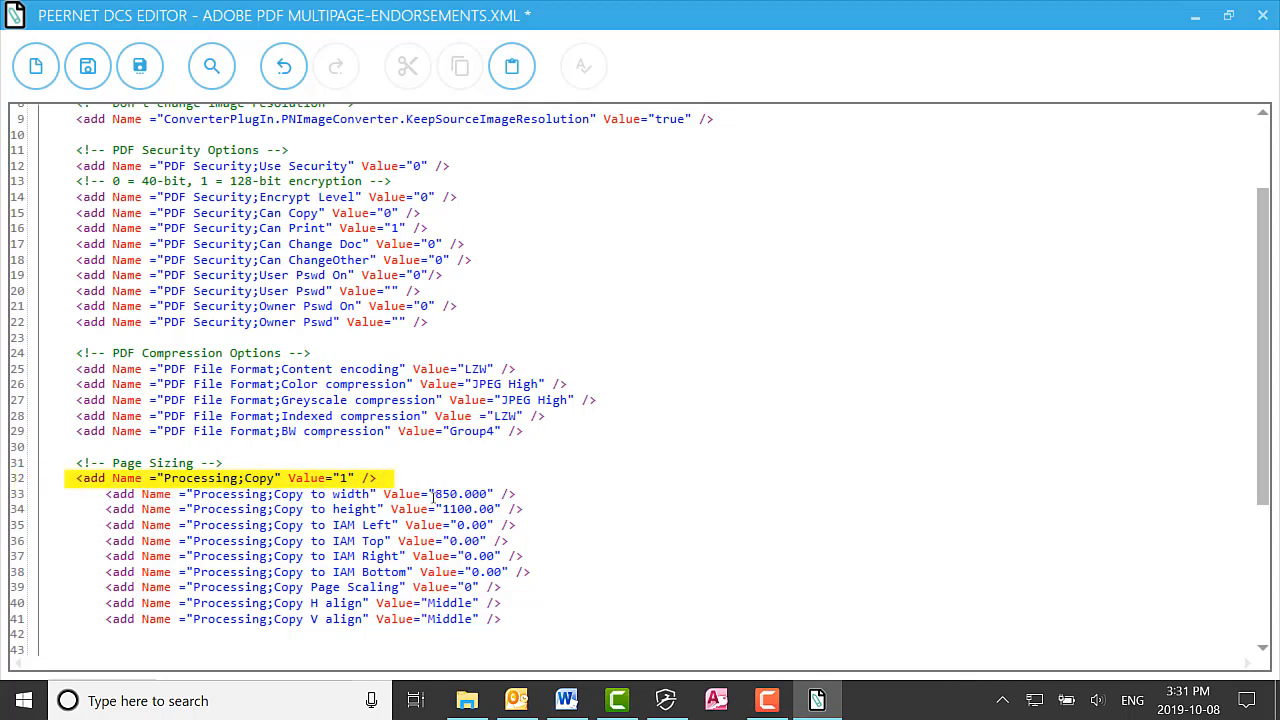
pyautogui.click(569, 495)
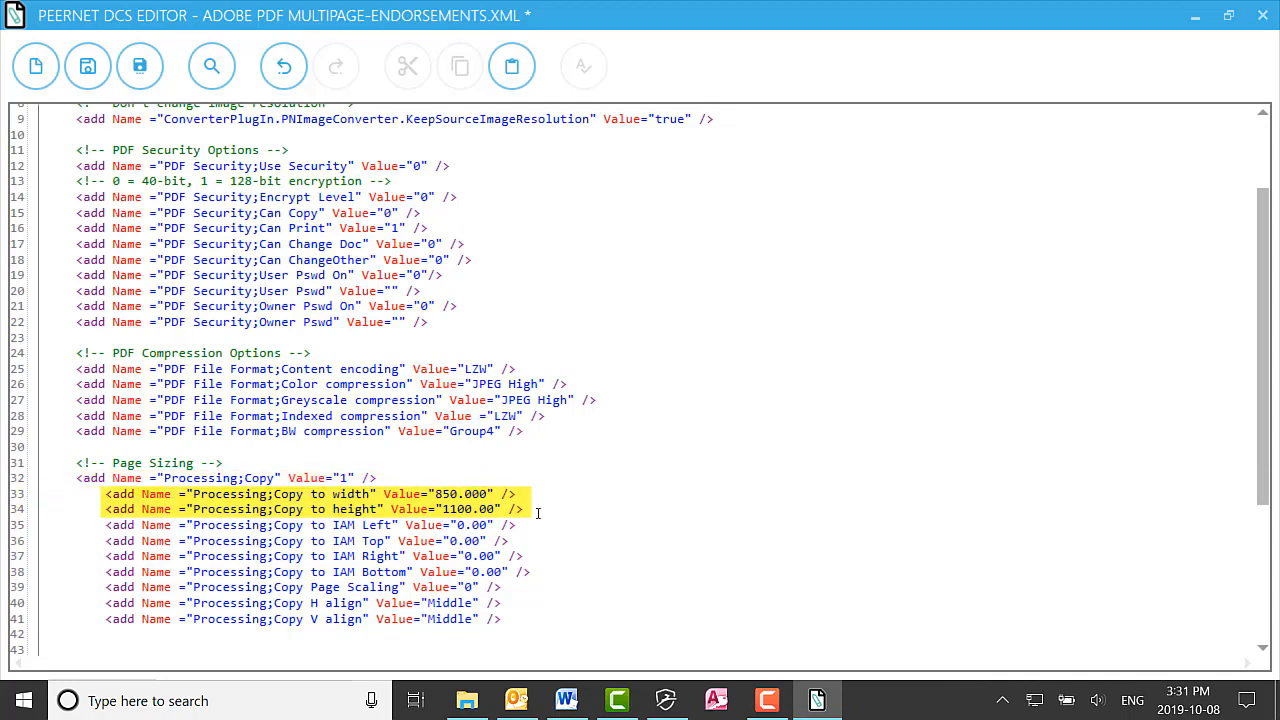
pyautogui.click(536, 509)
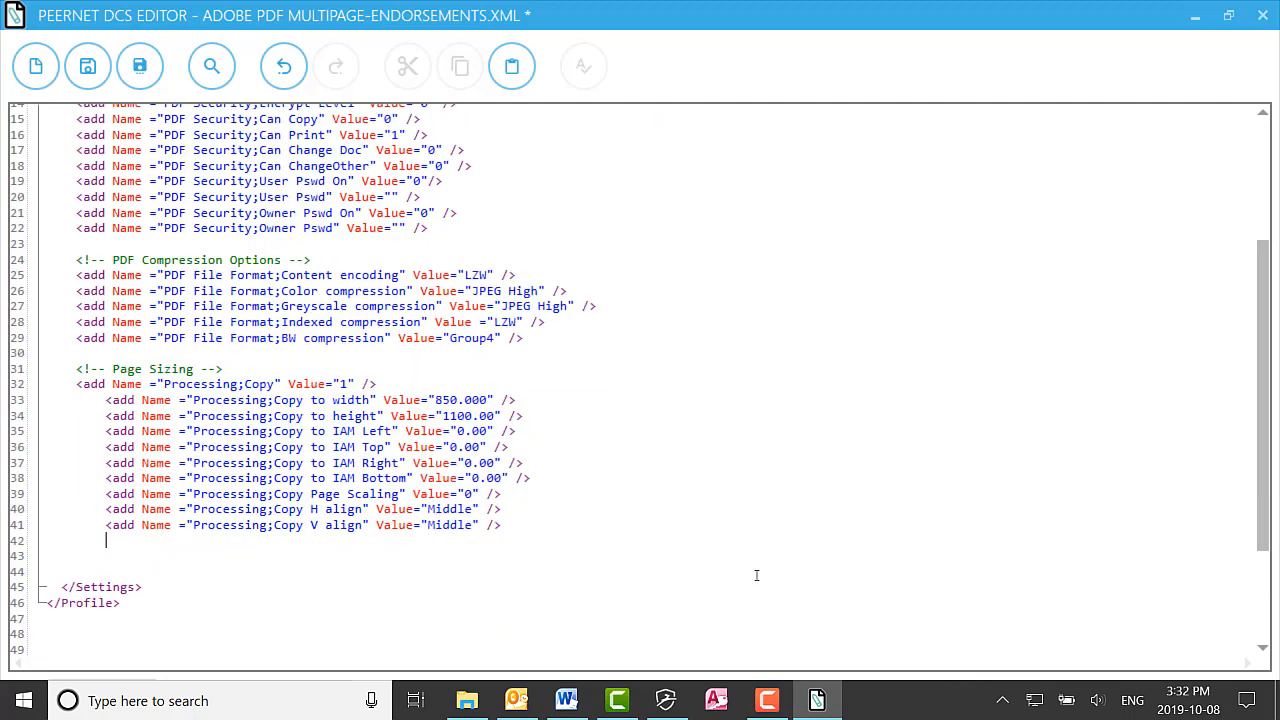
# Step: Add a Processing;Units setting of .01 Inches below the page sizing lines and change its value to .1 Millimeters
pyautogui.write('<add Name ="Processing;Units" Value=".01 Inches" />')
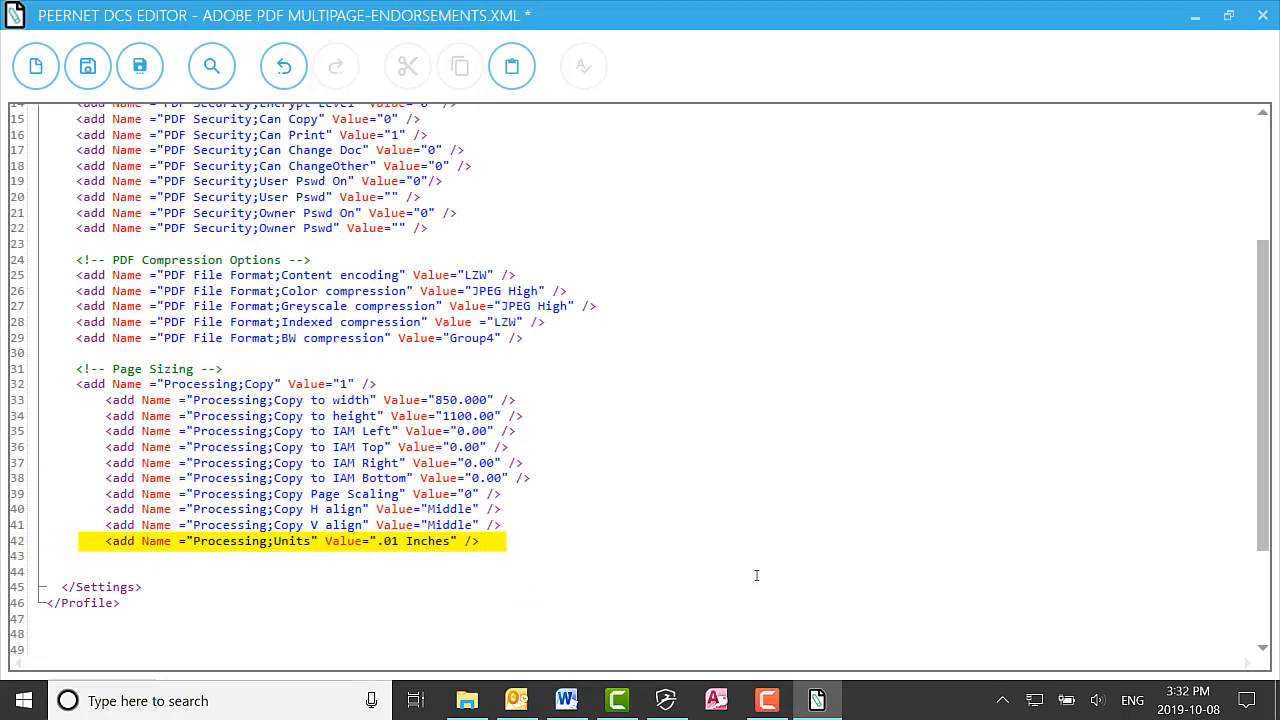
pyautogui.click(452, 540)
pyautogui.press('BackSpace')
pyautogui.press('BackSpace')
pyautogui.press('BackSpace')
pyautogui.press('BackSpace')
pyautogui.press('BackSpace')
pyautogui.press('BackSpace')
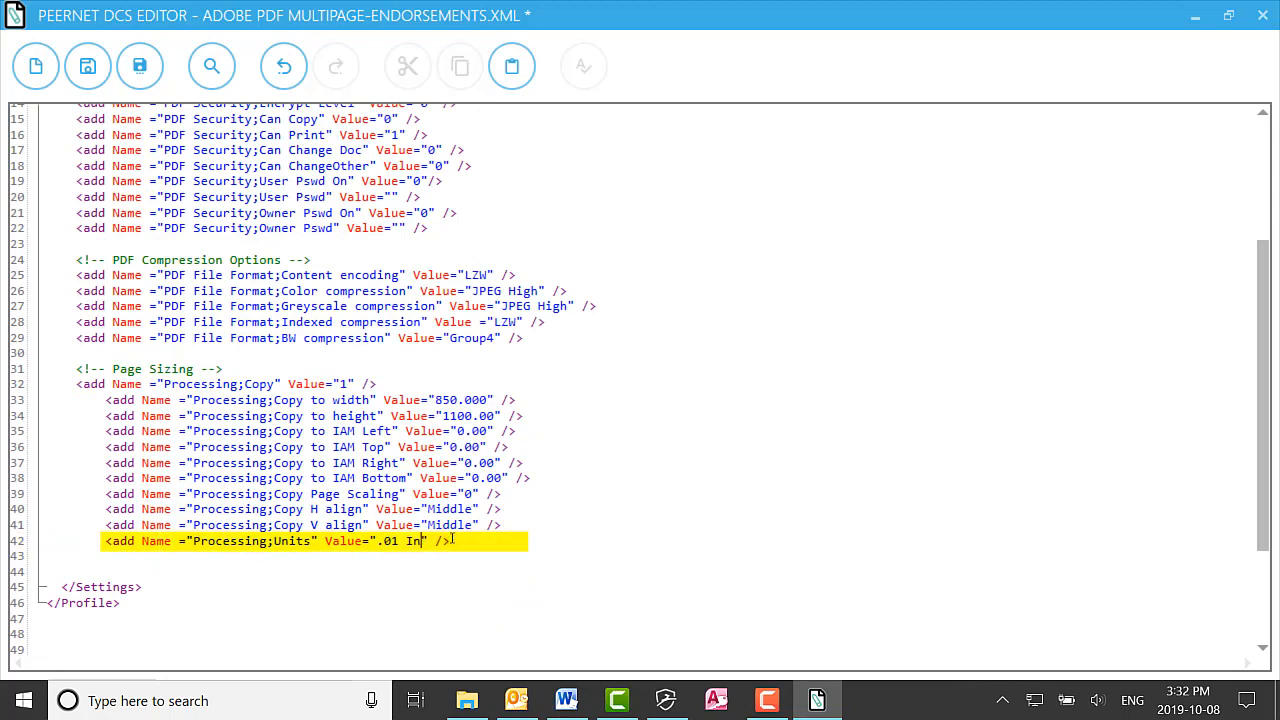
pyautogui.press('BackSpace')
pyautogui.press('BackSpace')
pyautogui.press('BackSpace')
pyautogui.write('1 Millimeters')
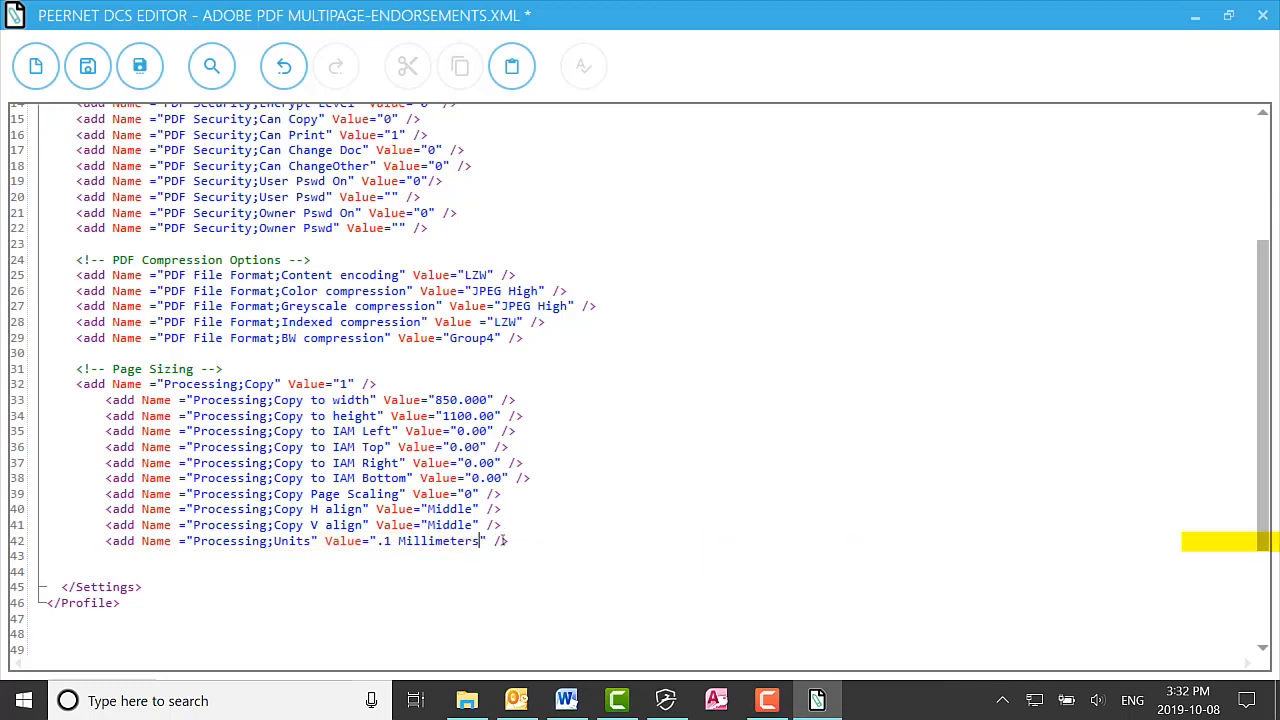
# Step: Delete the Processing;Units line from the end of the page sizing settings
pyautogui.moveTo(508, 540); pyautogui.dragTo(104, 540)
pyautogui.press('BackSpace')
pyautogui.press('BackSpace')
pyautogui.press('BackSpace')
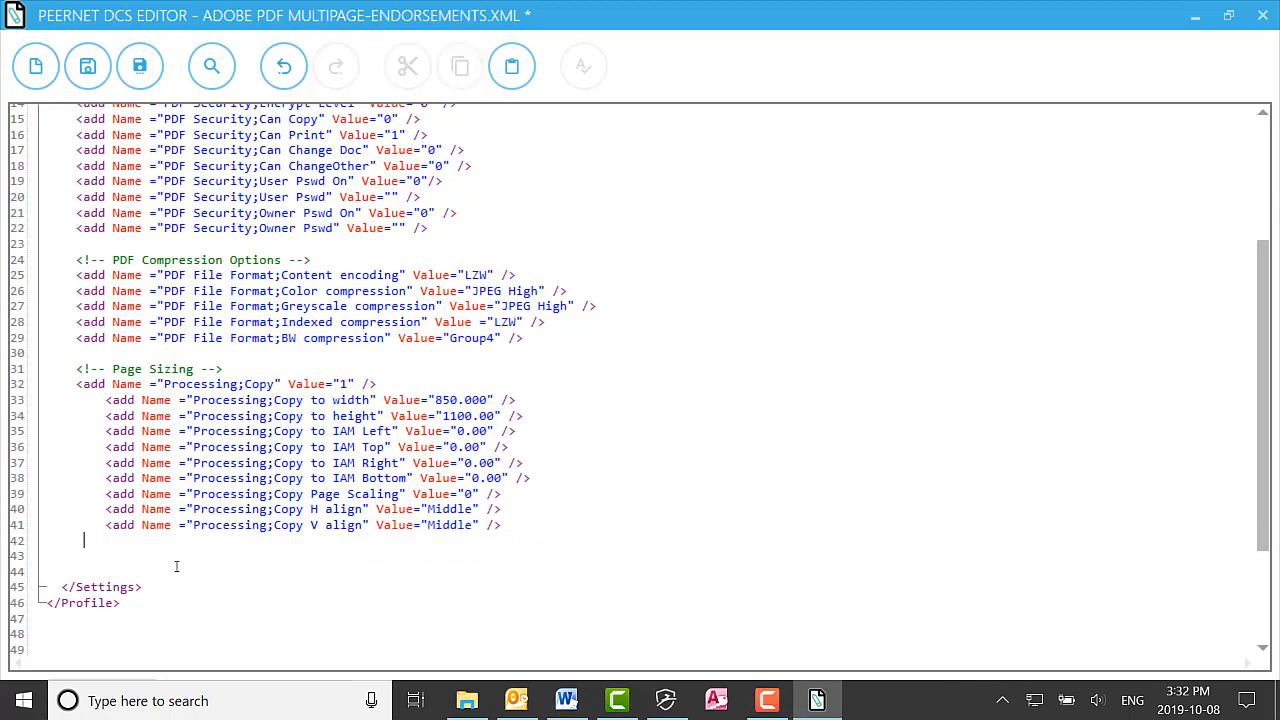
# Step: Try a value of 1 for Processing;Copy Page Scaling and undo that change
pyautogui.click(543, 430)
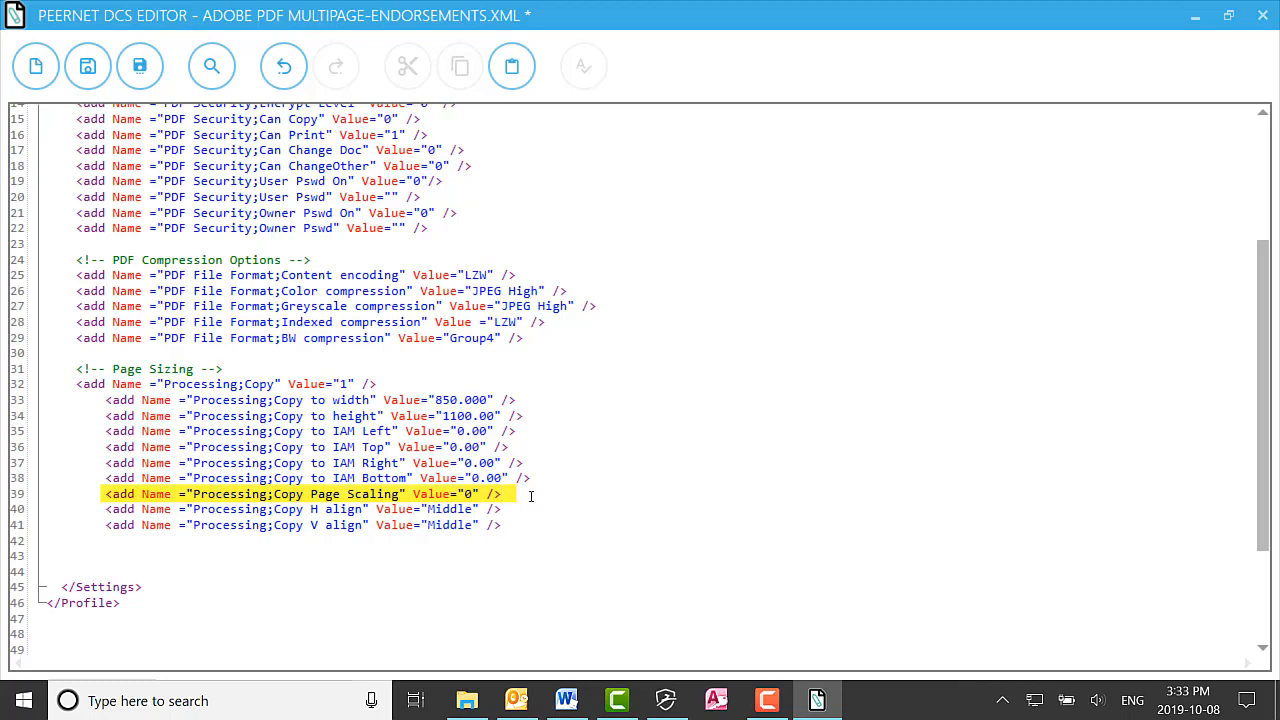
pyautogui.press('BackSpace')
pyautogui.write('1')
pyautogui.hotkey('ctrl', 'z')
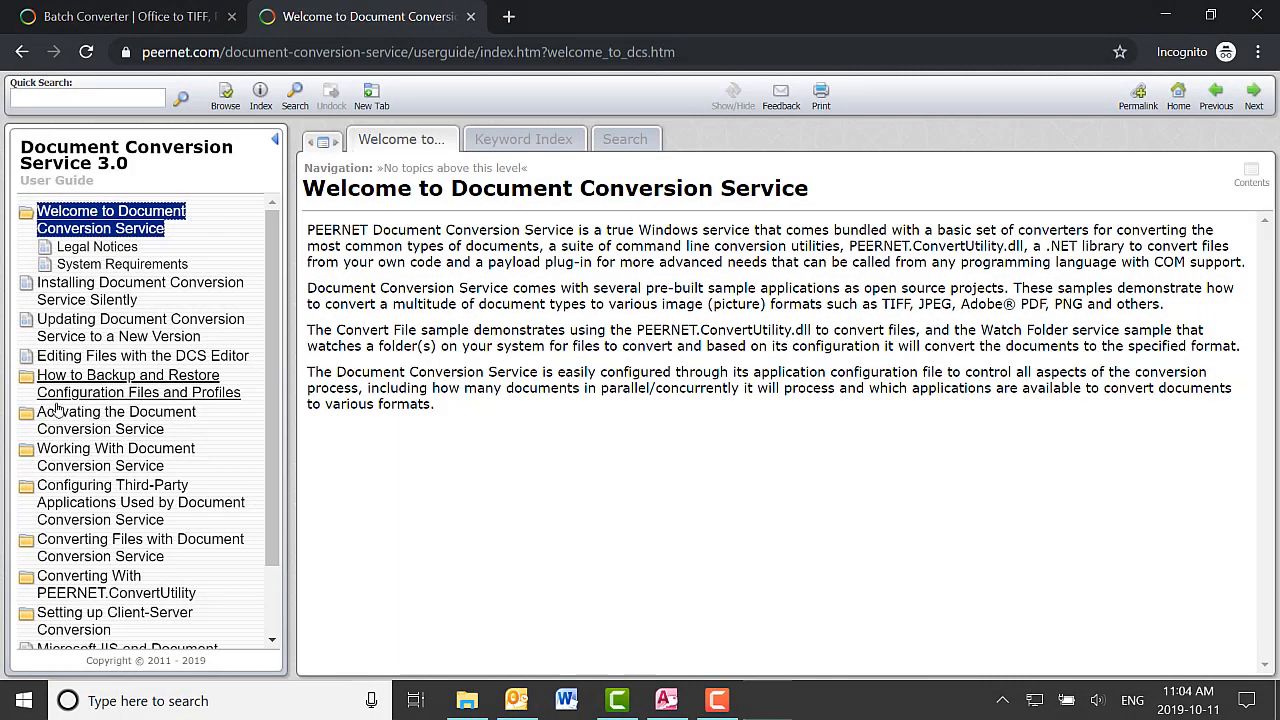
# Step: Switch to the online Document Conversion Service user guide and read the Processing topic under Conversion Settings
pyautogui.scroll(-2, 150, 470)
pyautogui.click(119, 602)
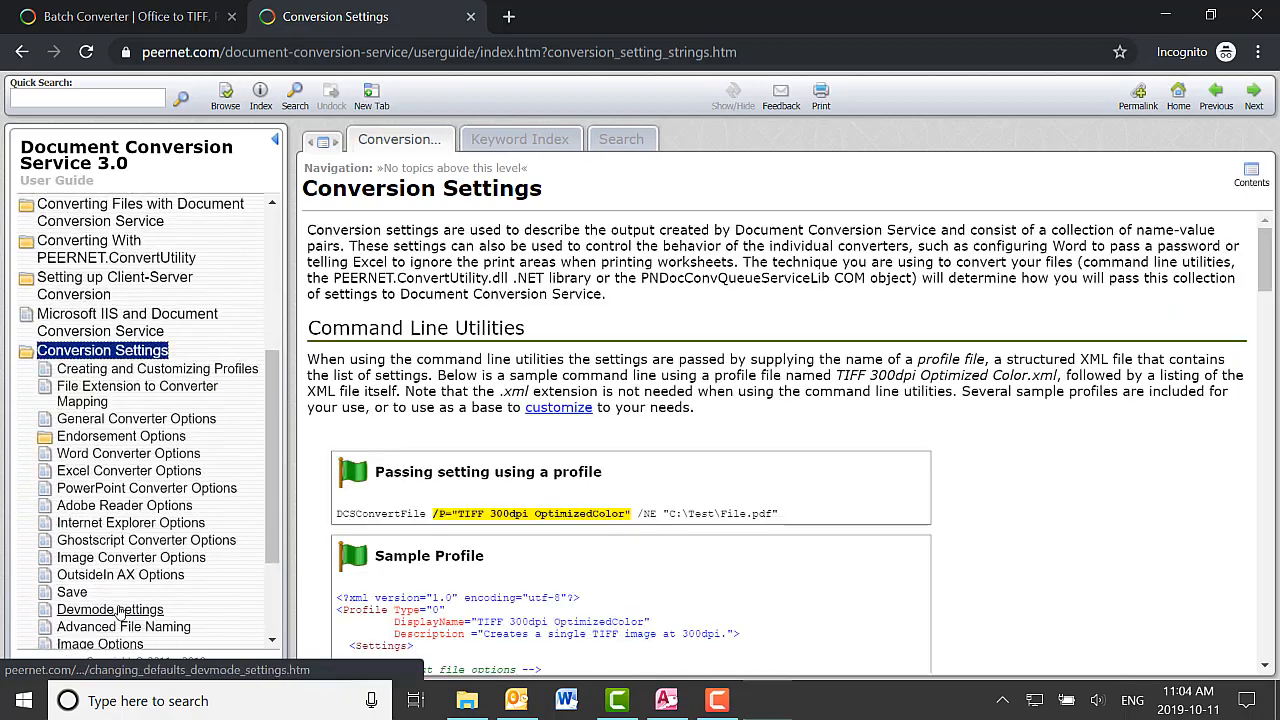
pyautogui.click(90, 585)
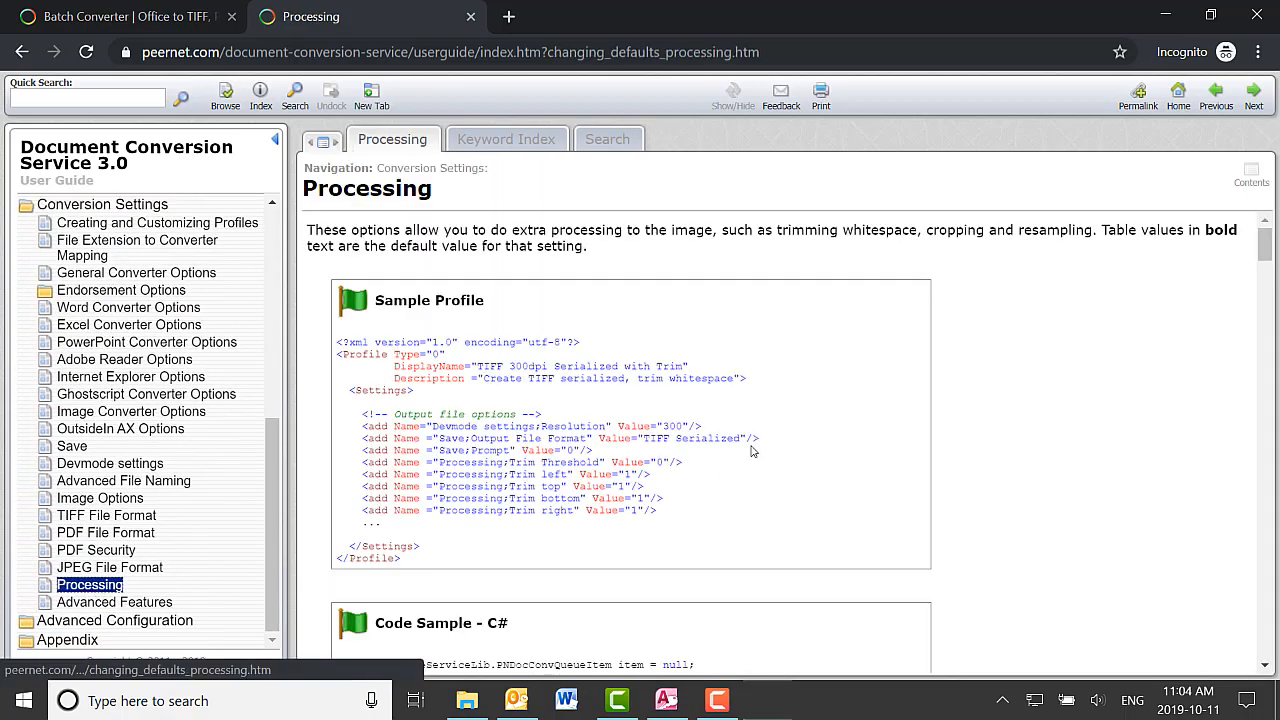
pyautogui.scroll(-10, 751, 461)
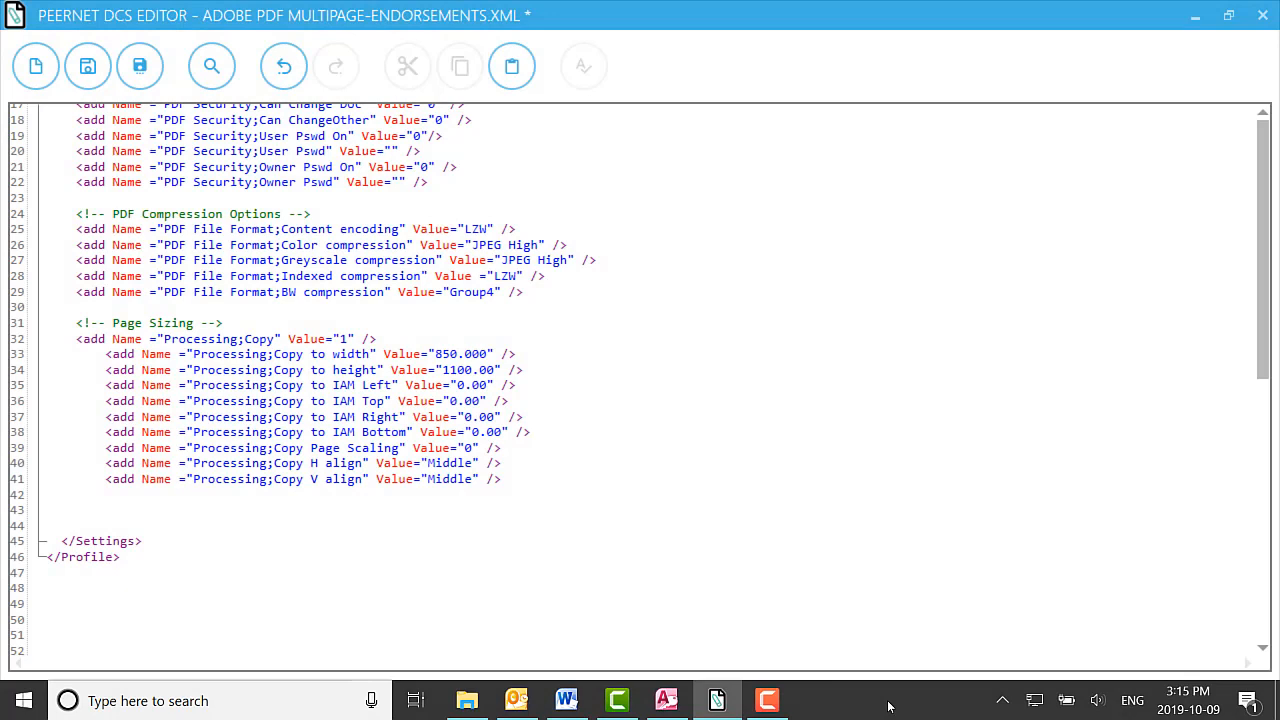
# Step: Back in the DCS Editor, add Processing;Rotate portrait and Processing;Rotate landscape lines below the page sizing settings, each with value 90
pyautogui.write('<add Name="Processing;Rotate portrait" Value="90">     <add Name="Processing;Rotate landscape" Value="90">')
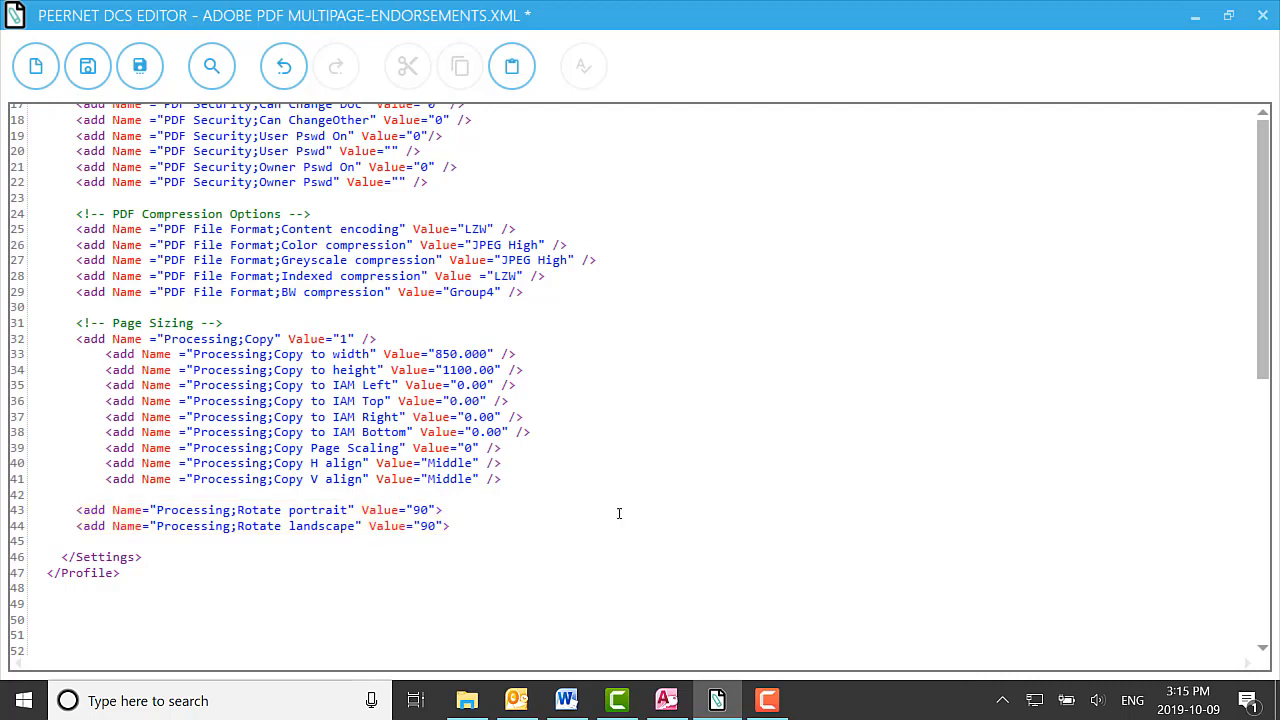
# Step: Switch to the online Document Conversion Service user guide and look through the Processing topic under Conversion Settings down to its end
pyautogui.click(488, 511)
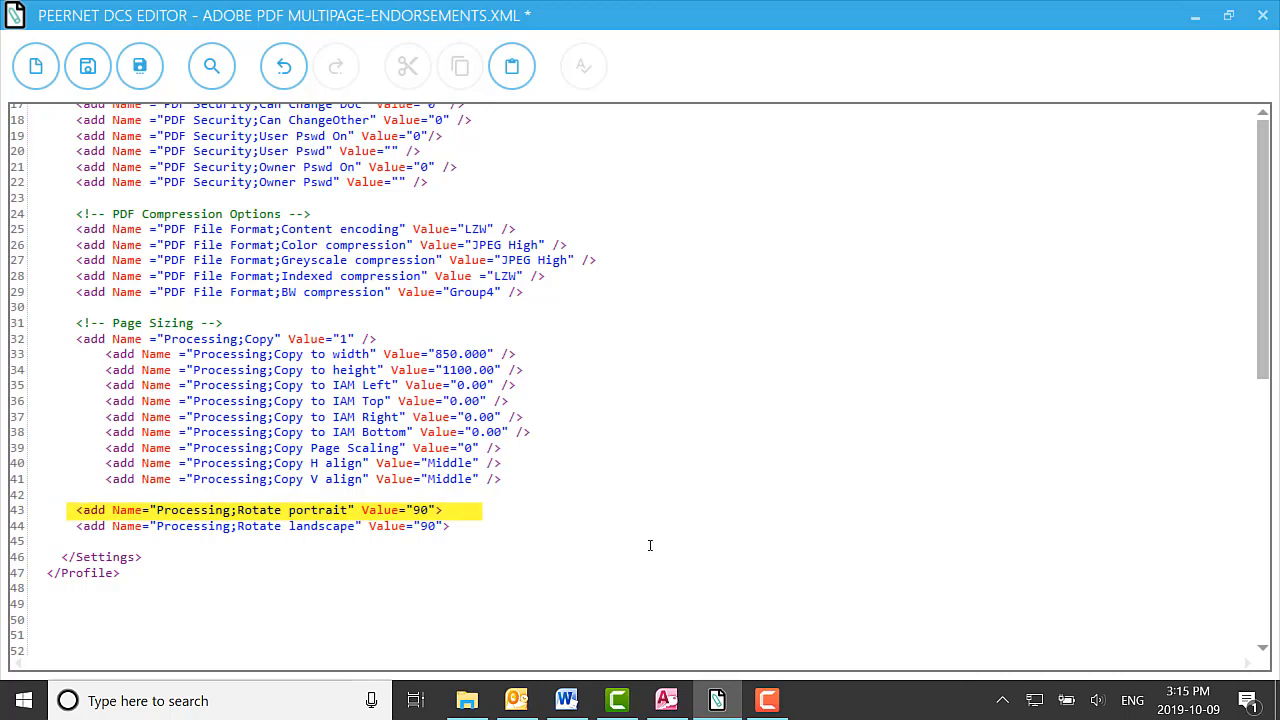
pyautogui.click(504, 522)
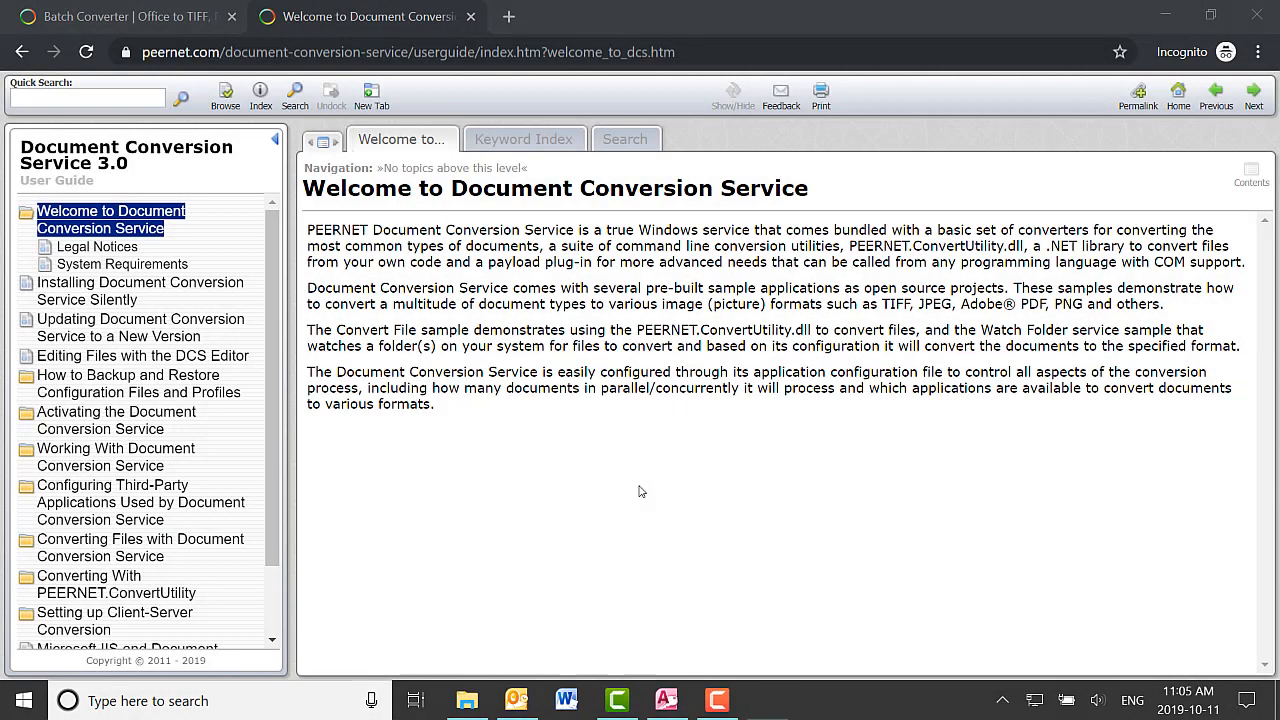
pyautogui.scroll(-1, 226, 468)
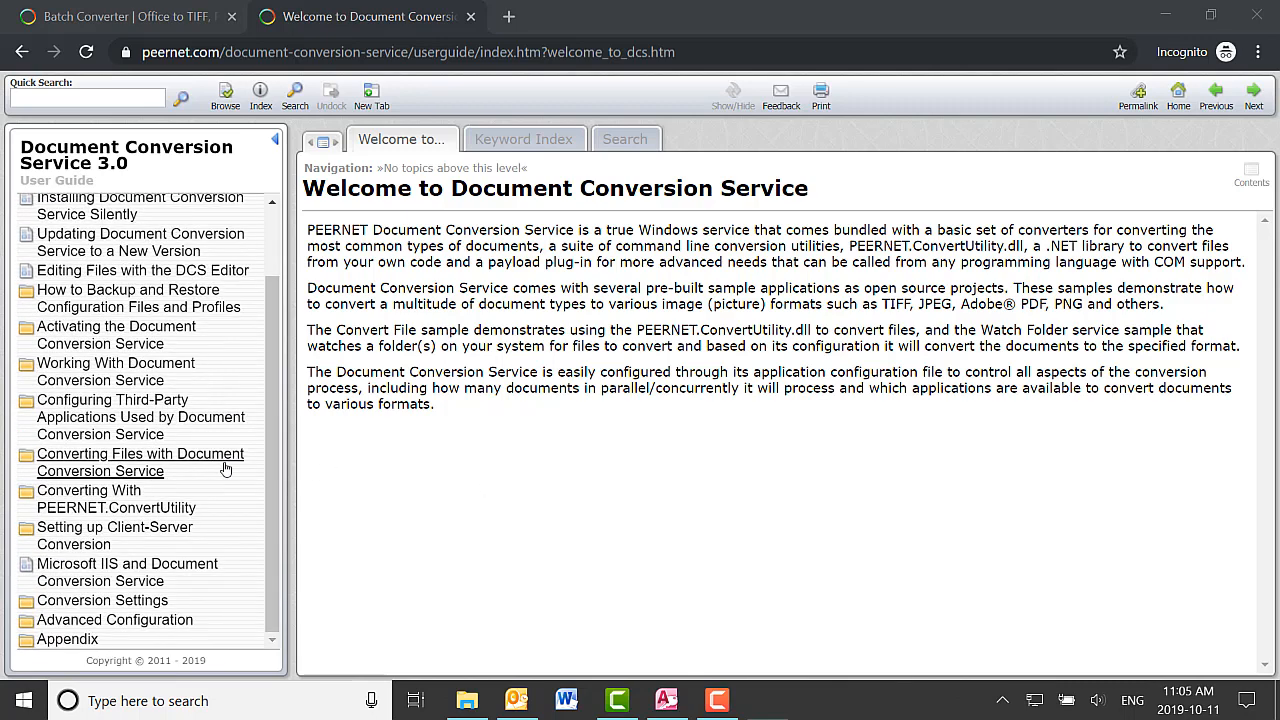
pyautogui.click(145, 601)
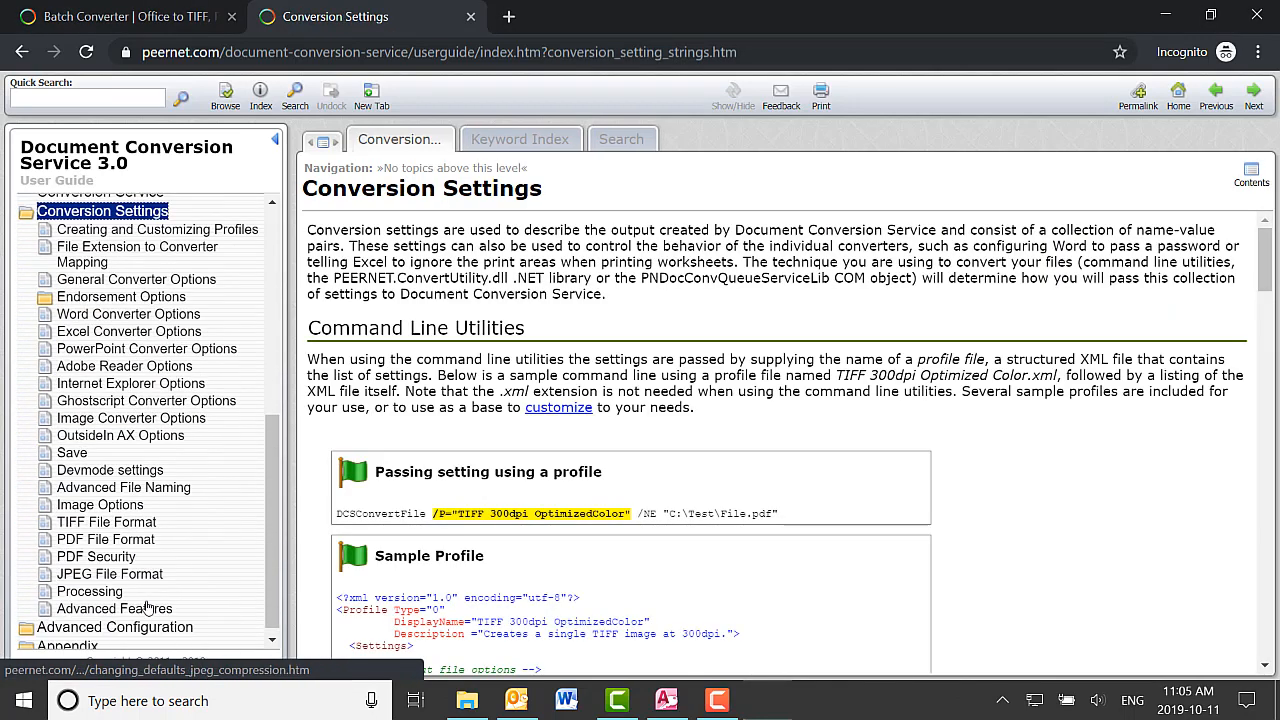
pyautogui.click(90, 591)
pyautogui.moveTo(1264, 242); pyautogui.dragTo(1232, 680)
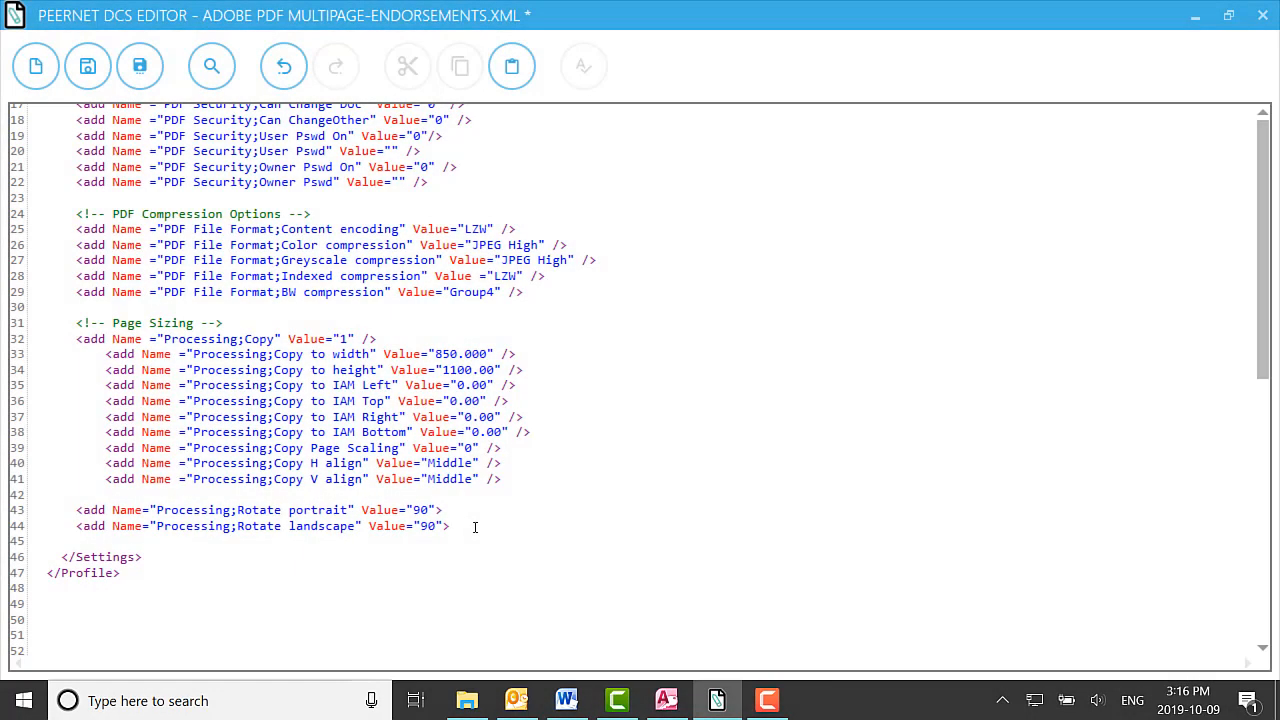
# Step: Back in the DCS Editor, delete the Processing;Rotate portrait and Processing;Rotate landscape lines below the page sizing settings
pyautogui.moveTo(480, 529); pyautogui.dragTo(40, 512)
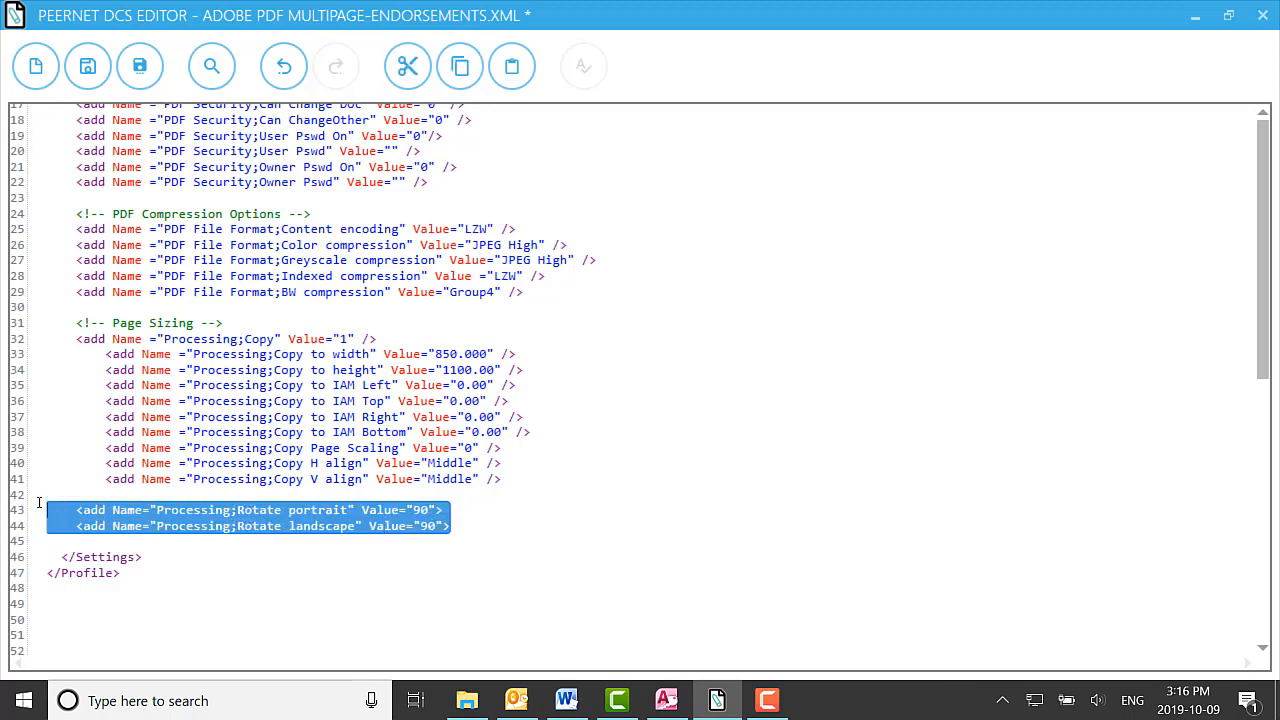
pyautogui.press('BackSpace')
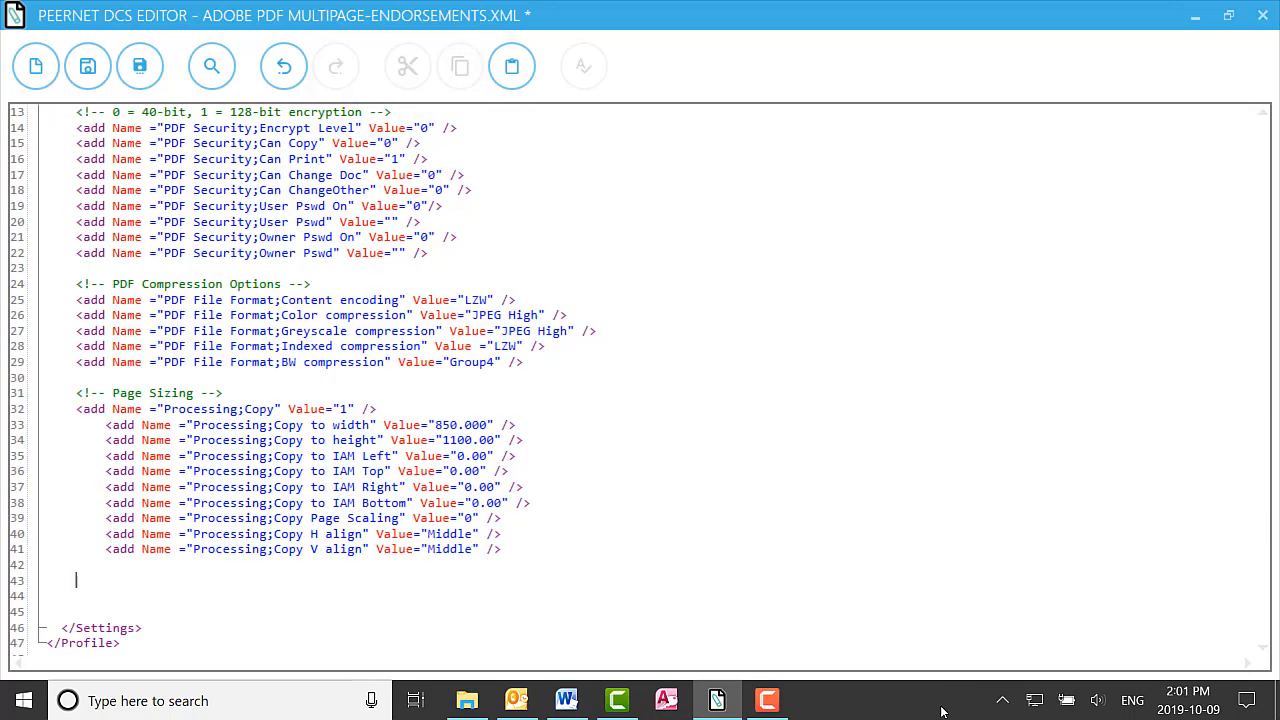
# Step: Insert aligned Endorsements lines: Enable 1, HeaderHeightInPoints and FooterHeightInPoints 20, HeaderRightFormat "&amp;'Verdana'Company Name&#x0A;&amp;'Courier'Mailing Address" and FooterCenterFormat "Page &amp;P of &amp;N"
pyautogui.write('<add Name ="Endorsements;Enable" Value="1" />     <add Name ="Endorsements;HeaderHeightInPoints" Value="20" />     <add Name ="Endorsements;FooterHeightInPoints" Value="20" />     <add Name ="Endorsements;HeaderRightFormat" Value="&amp;\'Verdana\'Company Name&#x0A;&amp;\'Courier\'Mailing Address" /> <add Name ="Endorsements;FooterCenterFormat" Value= "Page &amp;P of &amp;N" />')
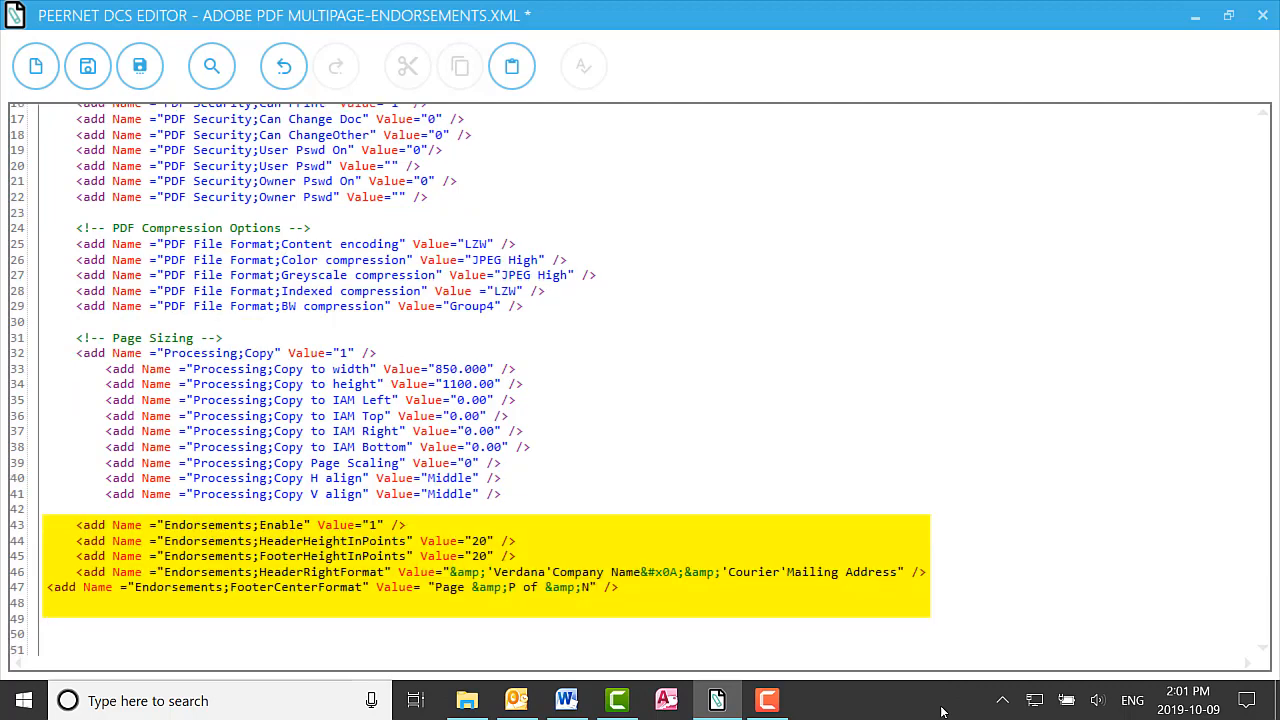
pyautogui.click(47, 589)
pyautogui.press('Tab')
# Step: Add the comment line <!-- Endorsements --> directly above the Endorsements;Enable line
pyautogui.click(76, 525)
pyautogui.press('Return')
pyautogui.press('Up')
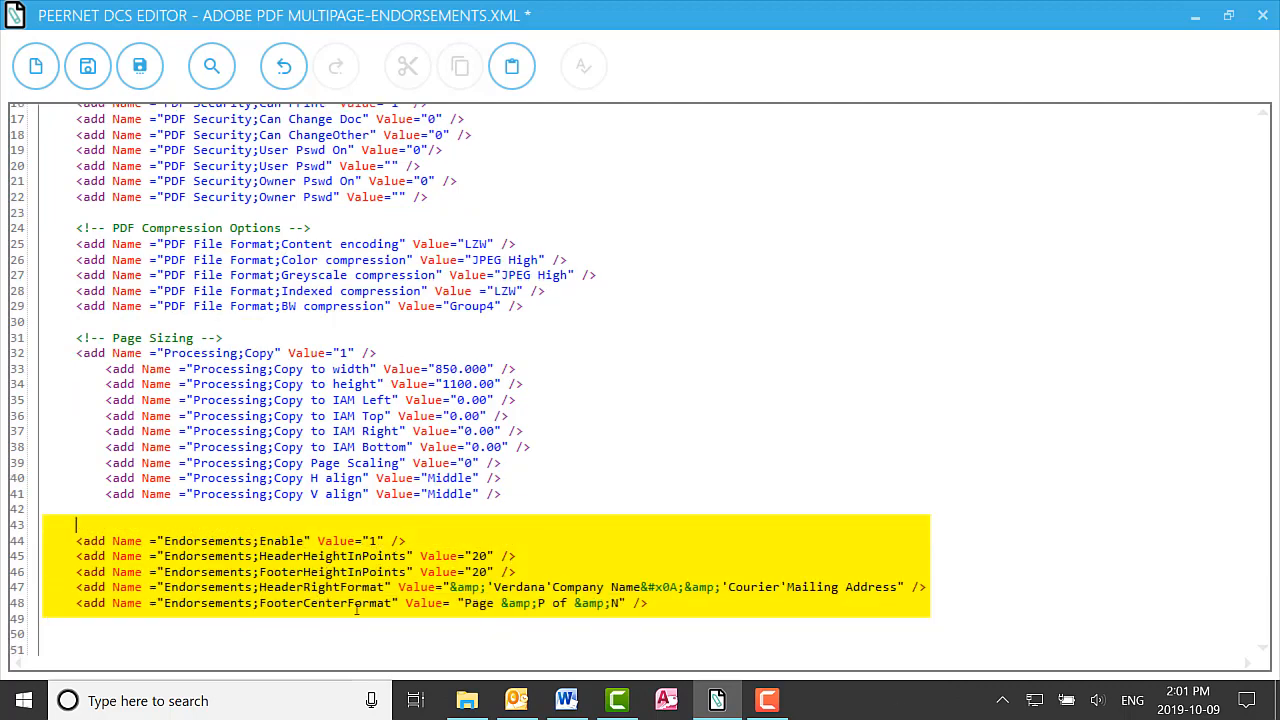
pyautogui.write('<!-- E')
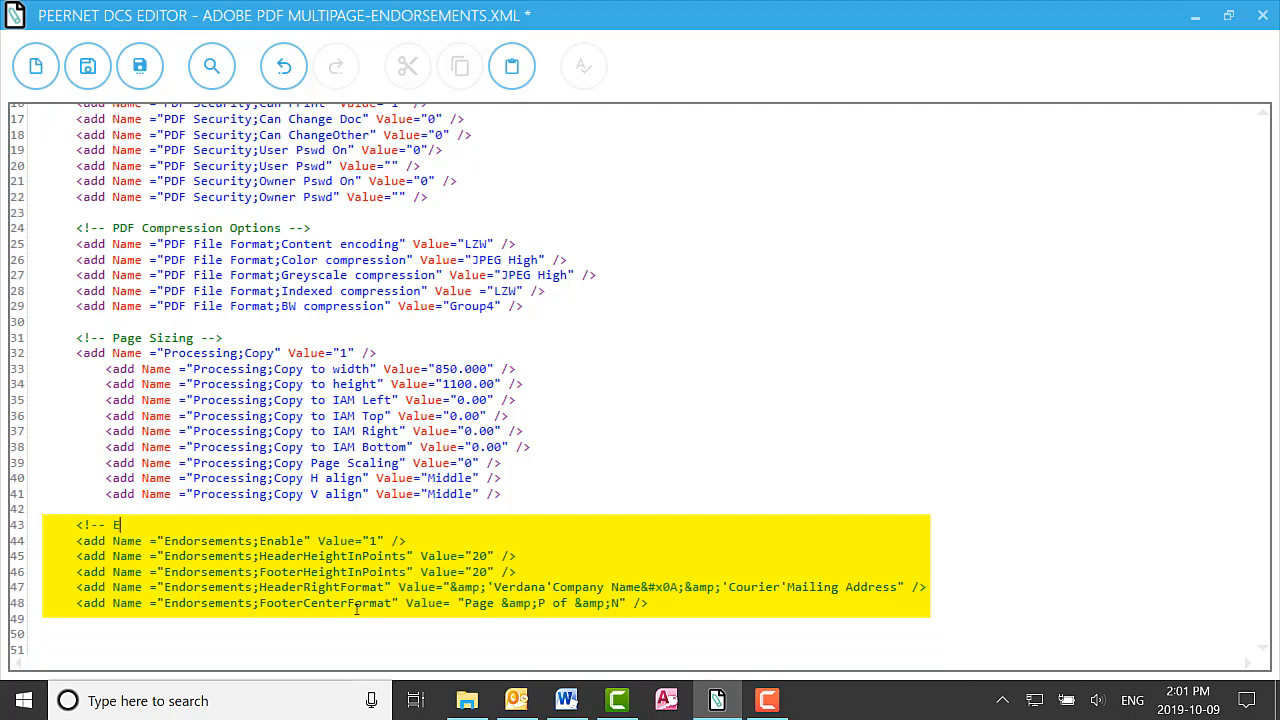
pyautogui.write('ndorsements -->')
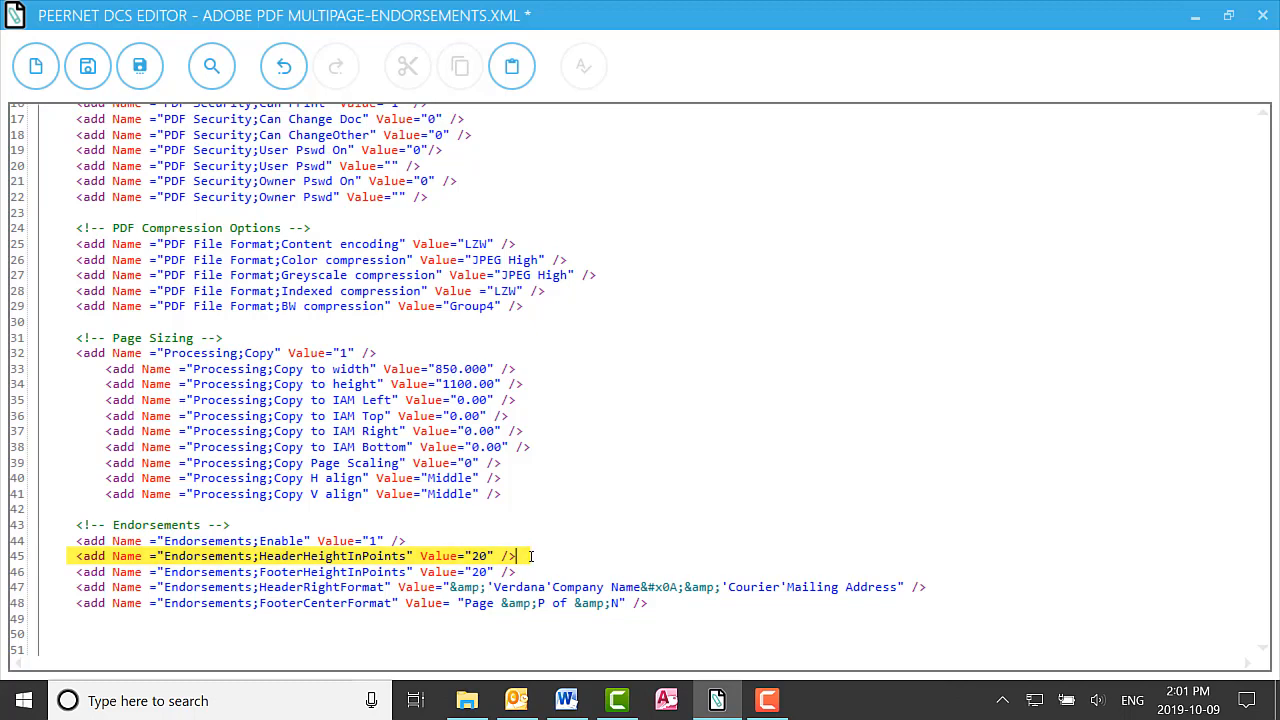
# Step: Review the header and footer height lines and the HeaderRightFormat value's font codes, company name, line break and mailing address
pyautogui.press('Down')
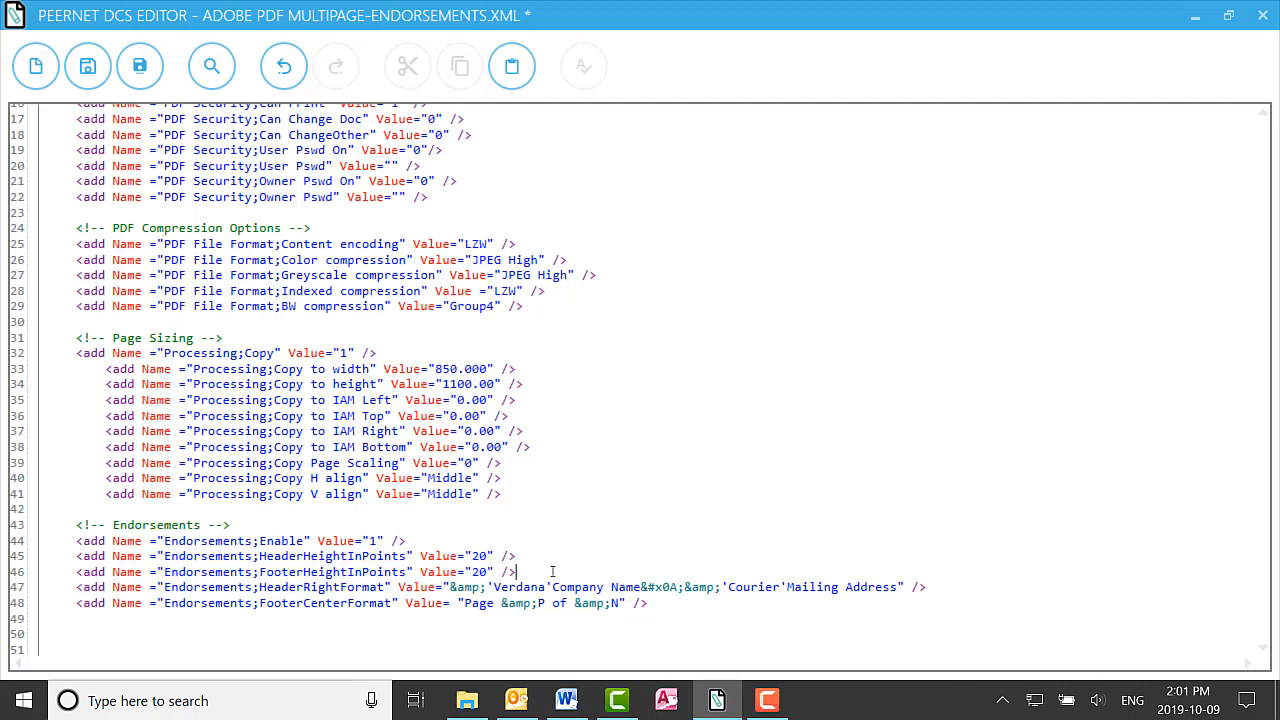
pyautogui.scroll(-2, 552, 571)
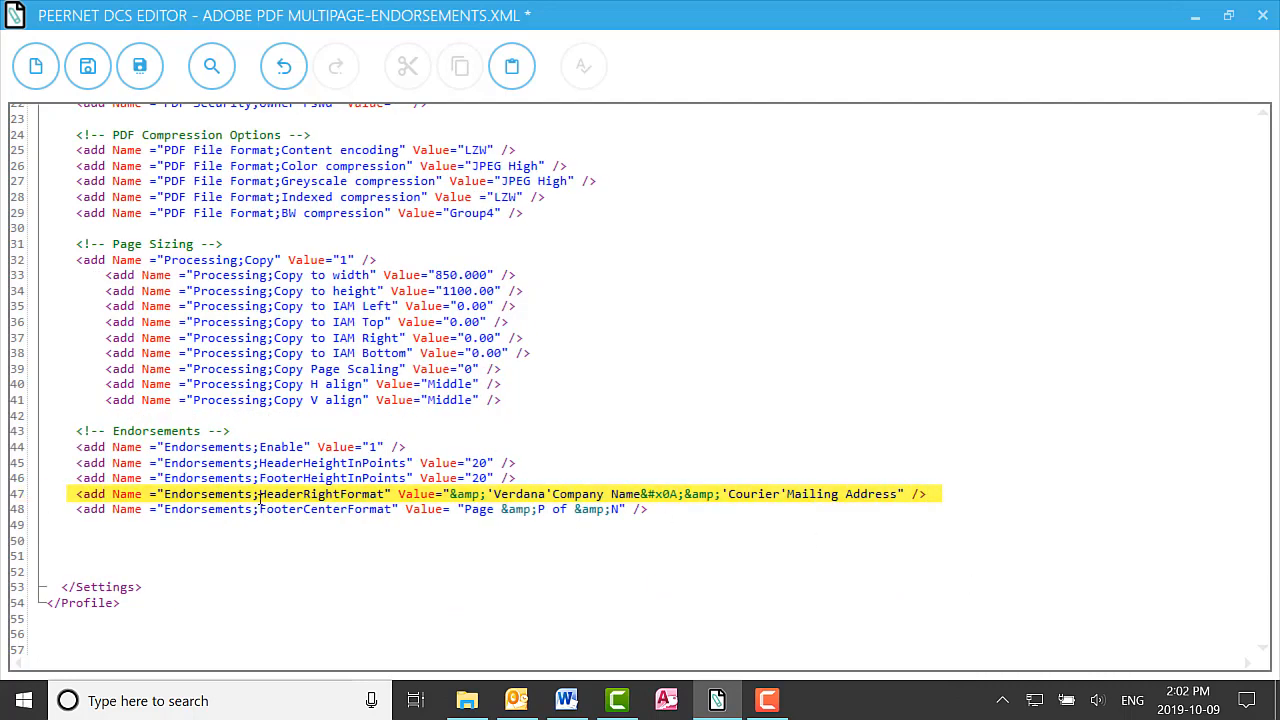
pyautogui.moveTo(259, 494); pyautogui.dragTo(384, 494)
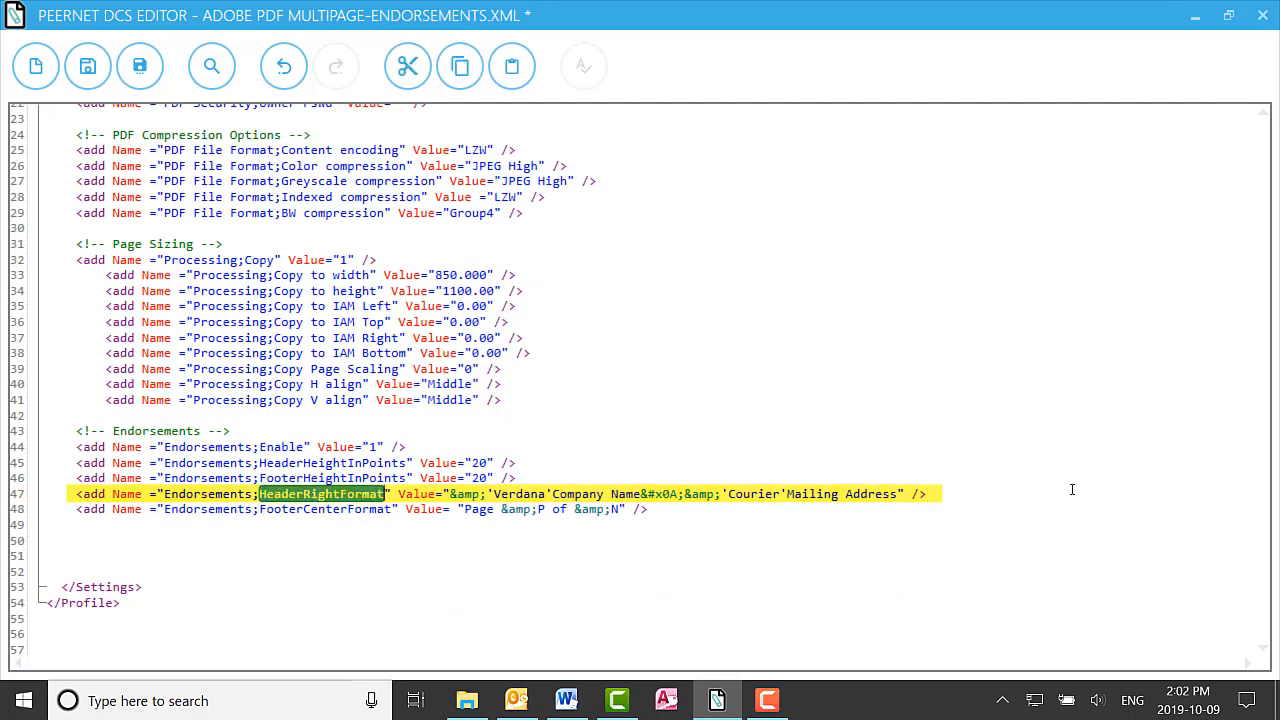
pyautogui.click(938, 498)
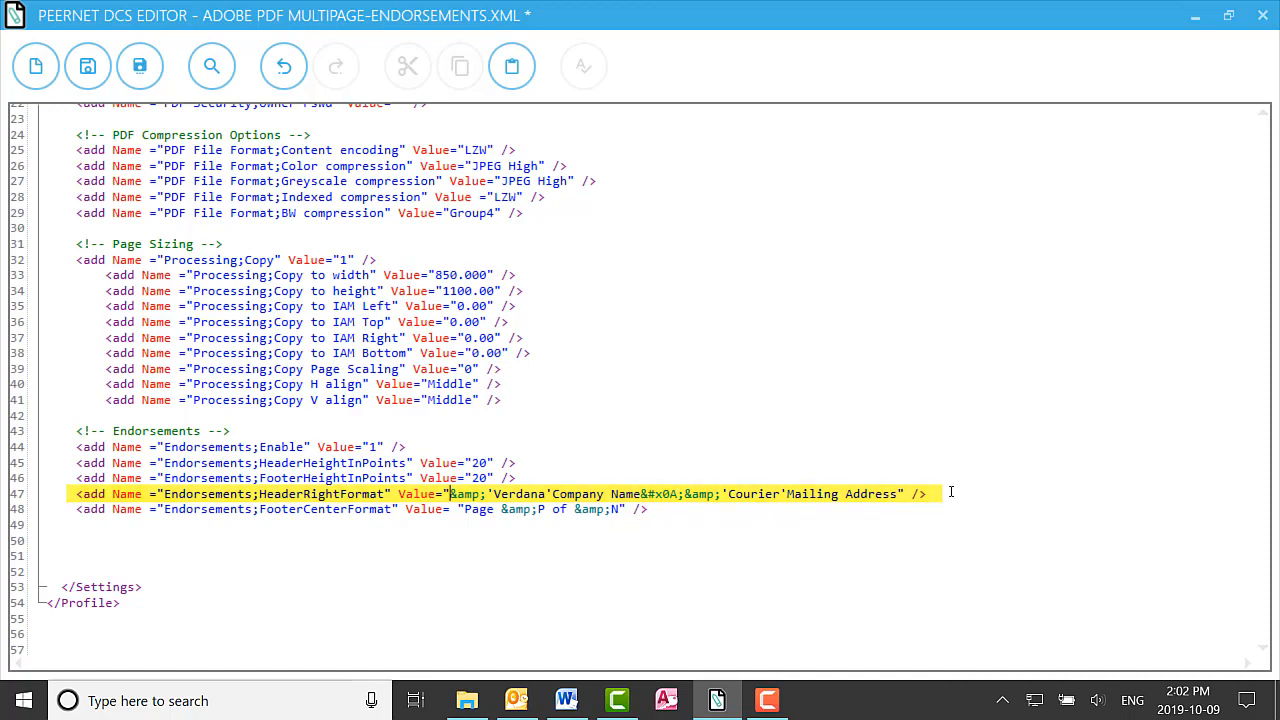
pyautogui.press('Right')
pyautogui.press('Right')
pyautogui.press('Right')
pyautogui.press('Right')
pyautogui.press('Right')
pyautogui.press('Right')
pyautogui.press('Right')
pyautogui.press('Right')
pyautogui.press('Right')
pyautogui.press('Right')
pyautogui.press('Right')
pyautogui.press('Right')
pyautogui.press('Right')
pyautogui.press('Right')
pyautogui.press('Right')
pyautogui.press('Right')
pyautogui.press('Right')
pyautogui.press('Right')
pyautogui.press('Right')
pyautogui.press('Right')
pyautogui.press('Right')
pyautogui.press('Right')
pyautogui.press('Right')
pyautogui.press('Right')
pyautogui.press('Right')
pyautogui.press('Right')
pyautogui.press('Right')
pyautogui.press('Right')
pyautogui.press('Right')
pyautogui.press('Right')
pyautogui.press('Right')
pyautogui.press('Right')
pyautogui.press('Right')
pyautogui.press('Right')
pyautogui.press('Right')
pyautogui.press('Right')
pyautogui.press('Right')
pyautogui.press('Right')
pyautogui.press('Right')
pyautogui.press('Right')
pyautogui.press('Right')
pyautogui.press('Right')
pyautogui.press('Right')
pyautogui.press('Right')
pyautogui.press('Right')
pyautogui.press('Right')
pyautogui.press('Right')
pyautogui.press('Right')
pyautogui.press('Right')
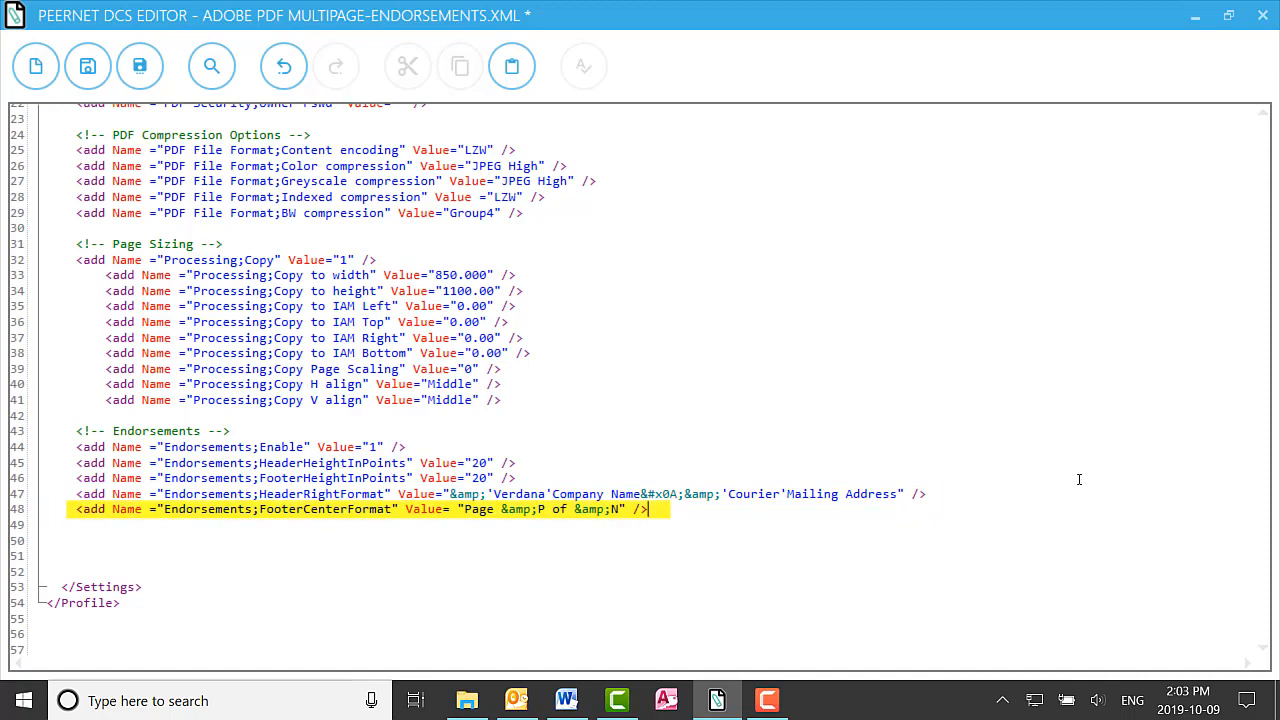
# Step: Examine the Endorsements;FooterCenterFormat line, including its &amp;P and &amp;N page numbering codes
pyautogui.moveTo(259, 512); pyautogui.dragTo(393, 514)
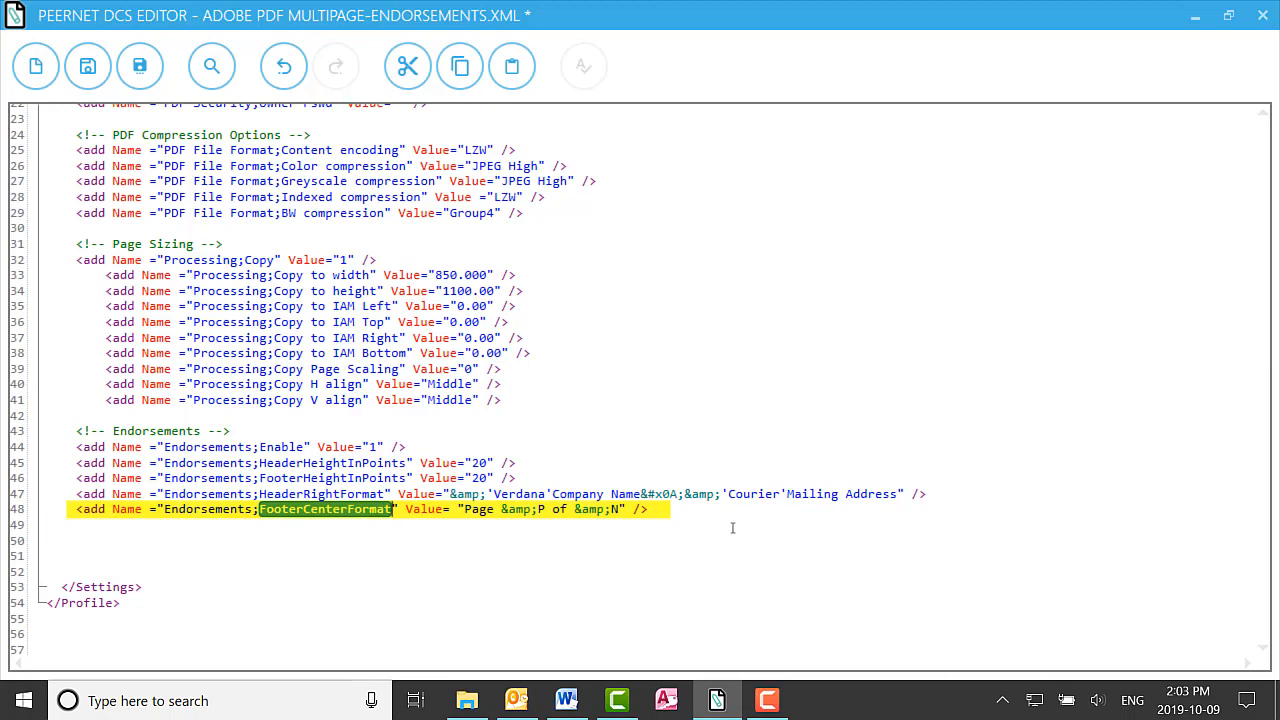
pyautogui.click(677, 516)
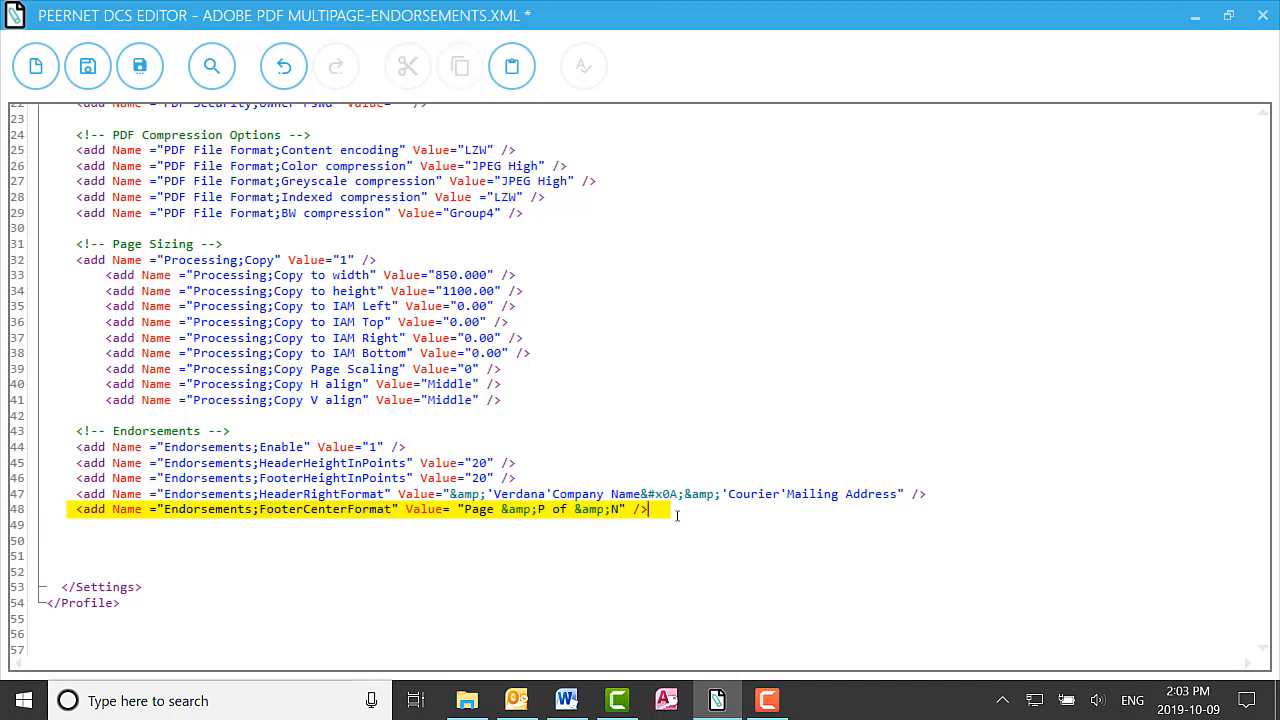
pyautogui.click(464, 510)
pyautogui.press('Right')
pyautogui.press('Right')
pyautogui.press('Right')
pyautogui.press('Right')
pyautogui.press('Right')
pyautogui.press('Right')
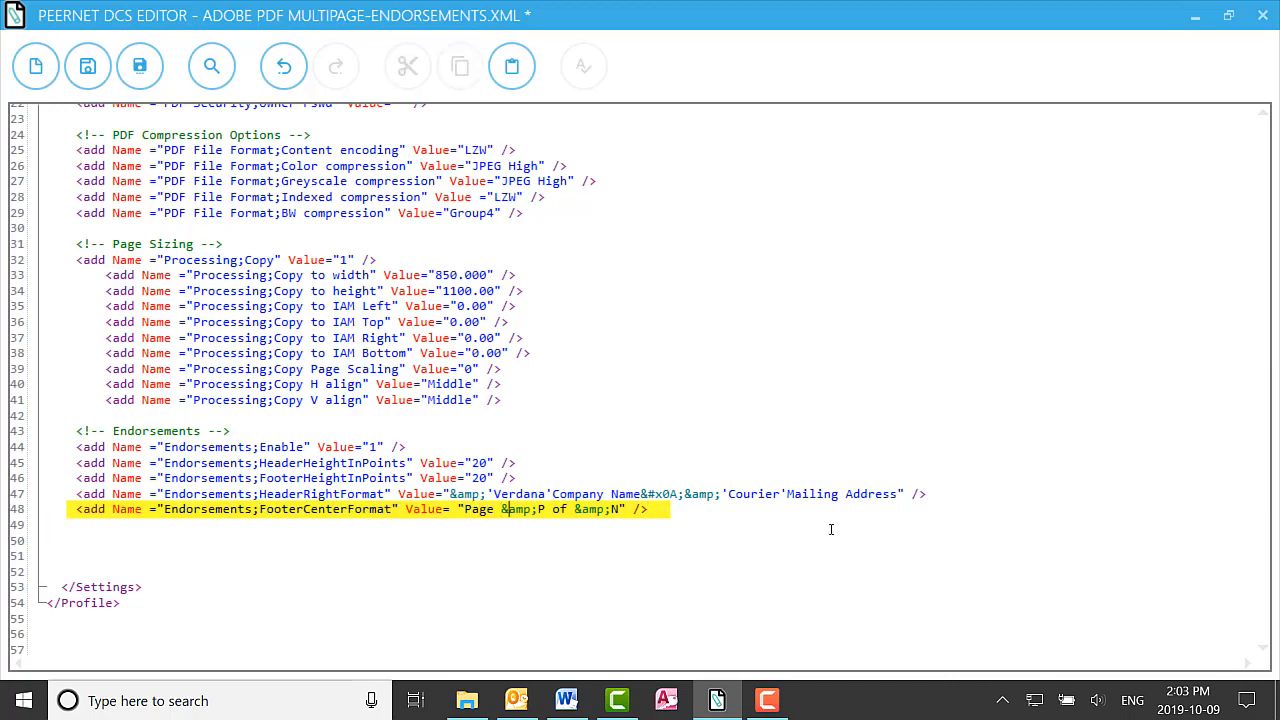
pyautogui.press('Right')
pyautogui.press('Right')
pyautogui.press('Right')
pyautogui.press('Right')
pyautogui.press('Right')
pyautogui.press('Right')
pyautogui.press('Right')
pyautogui.moveTo(501, 509); pyautogui.dragTo(545, 509)
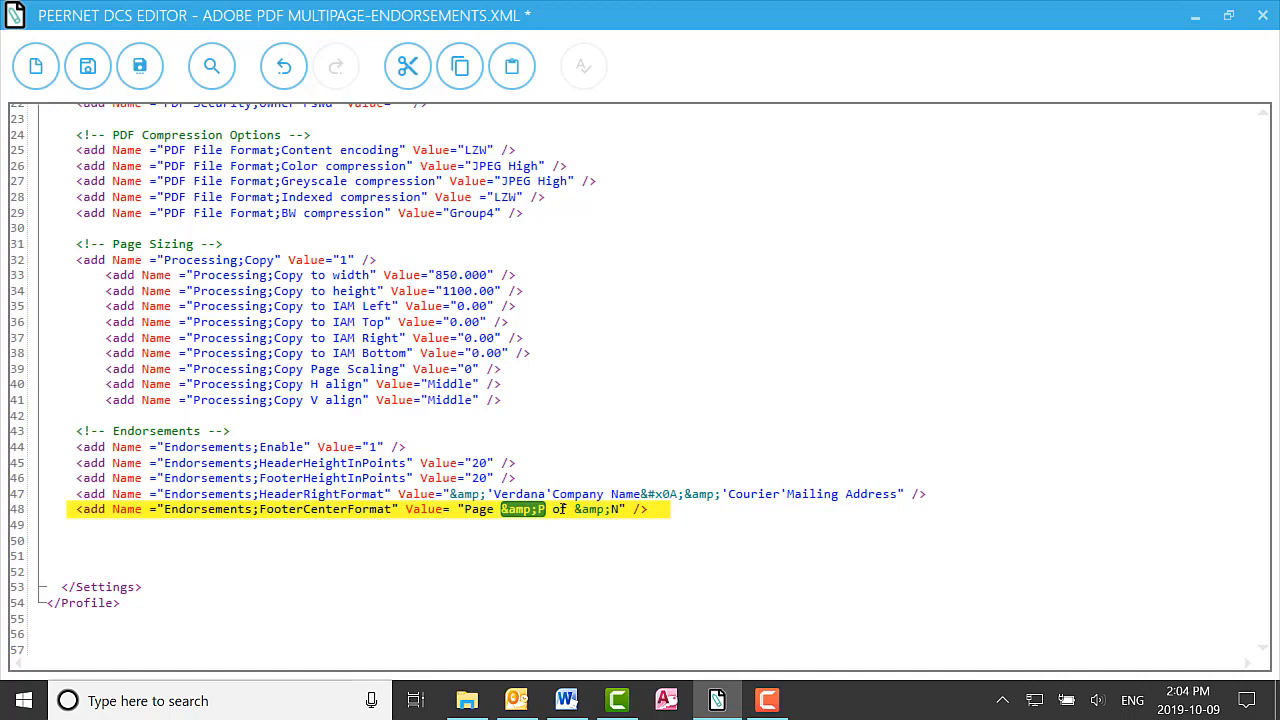
pyautogui.moveTo(574, 509); pyautogui.dragTo(620, 509)
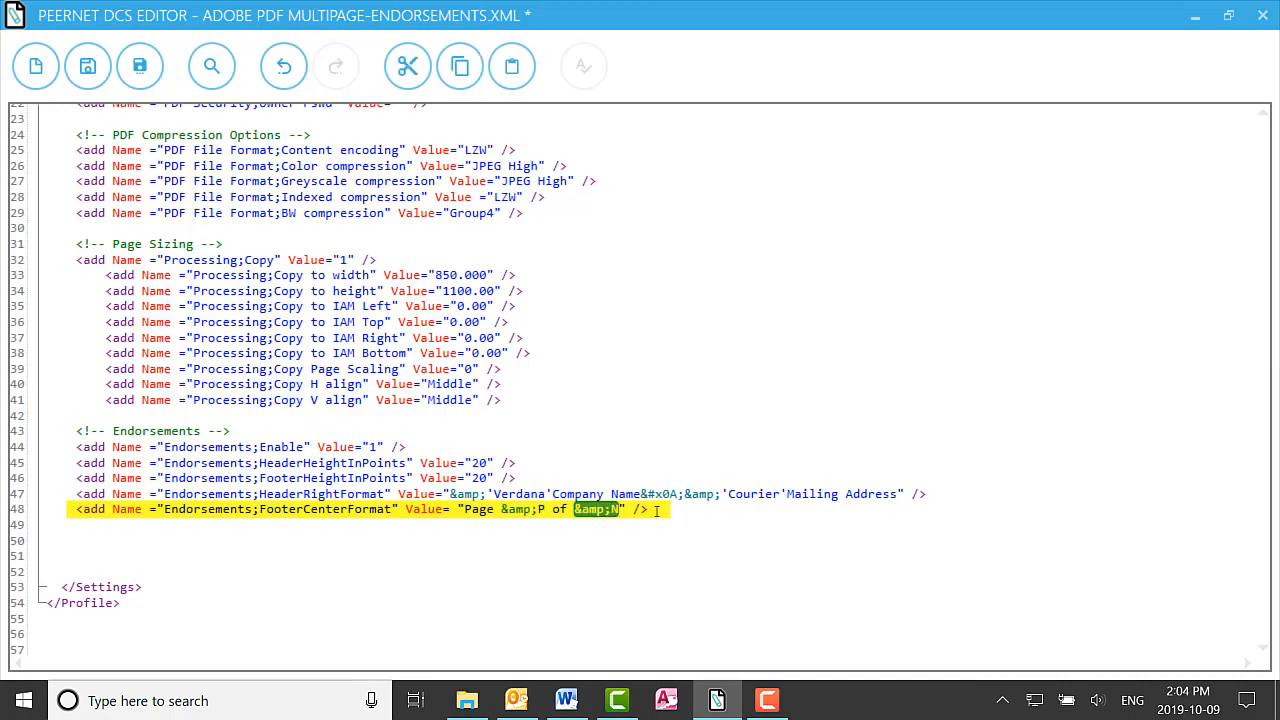
pyautogui.click(656, 510)
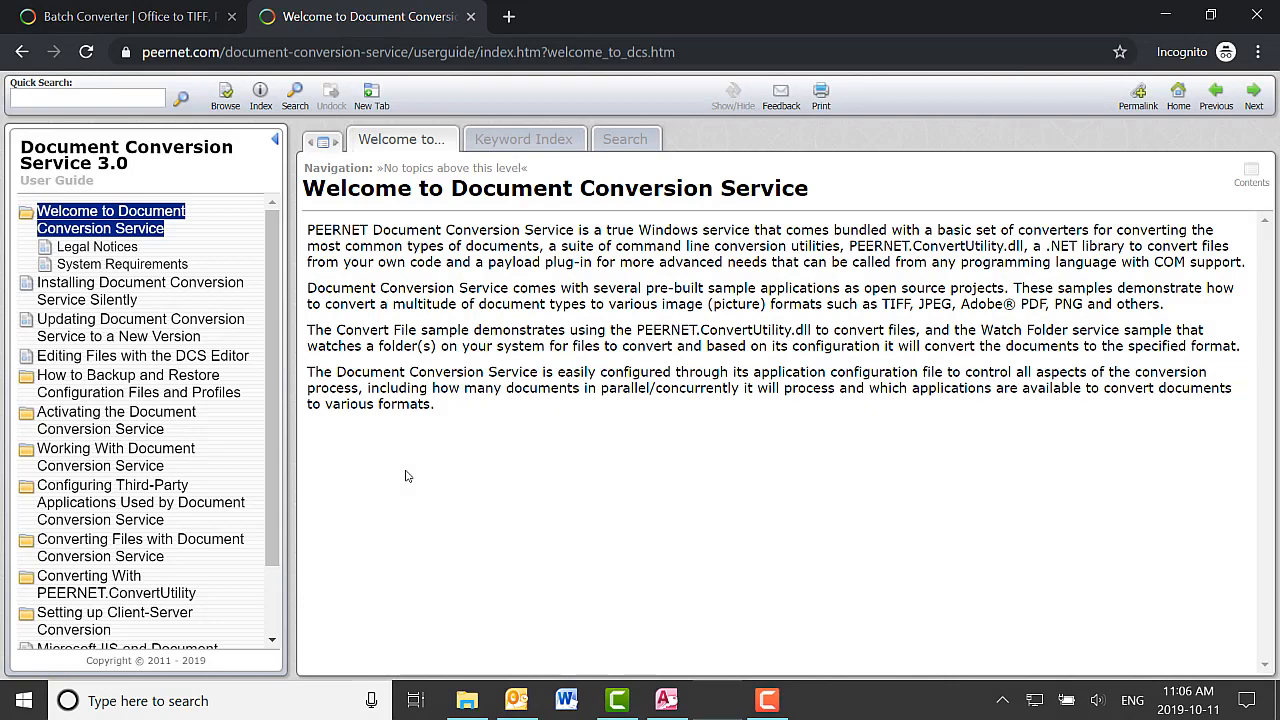
# Step: Switch to the online user guide and read the Endorsement Options topic under Conversion Settings
pyautogui.scroll(-2, 234, 461)
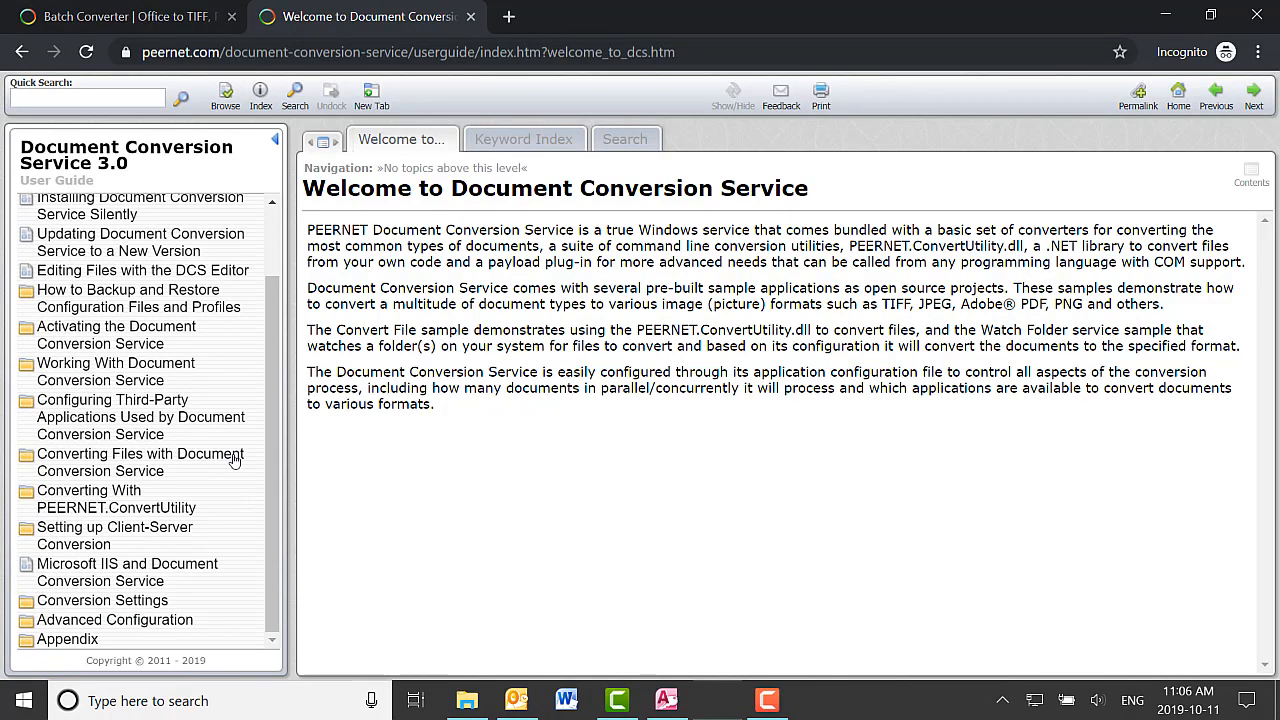
pyautogui.click(120, 602)
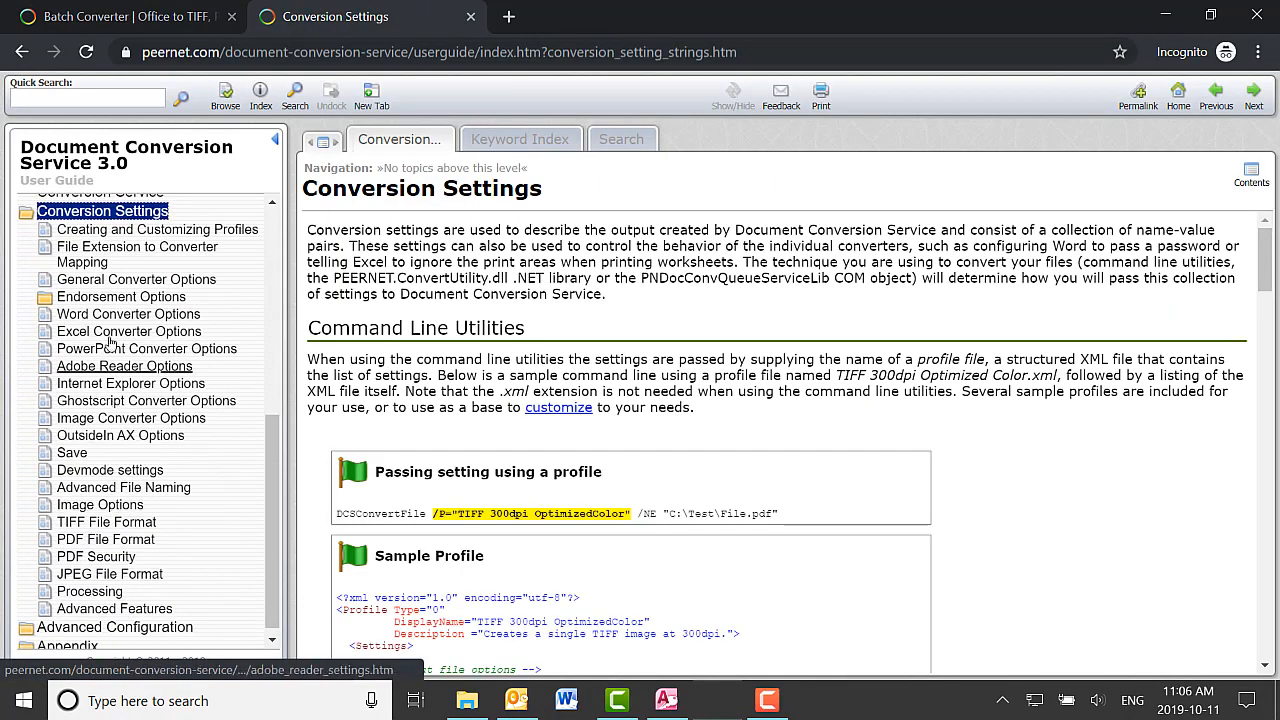
pyautogui.click(105, 292)
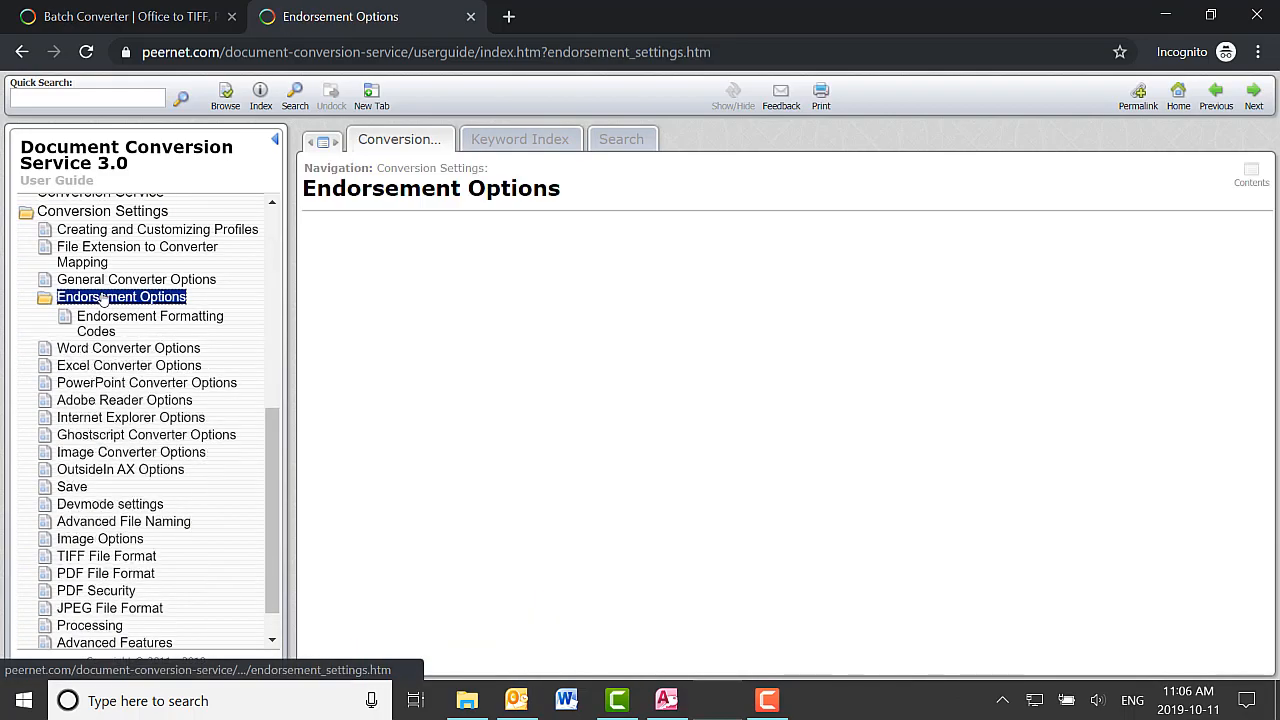
pyautogui.scroll(-5, 1193, 438)
pyautogui.scroll(-8, 1193, 438)
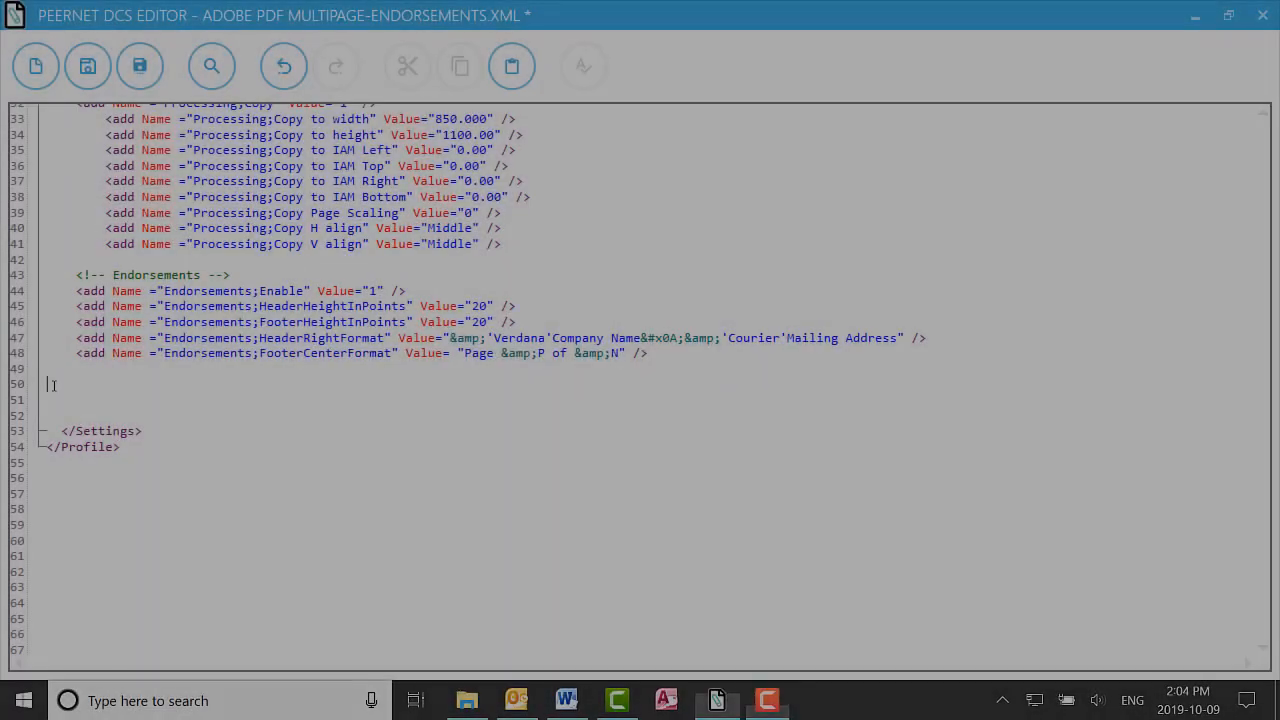
# Step: In the DCS Editor, add a <!-- Watermark --> comment and WatermarkStamp lines below the endorsements: Enabled 1, CenteredDiagonalText DRAFT and CenteredDiagonalFontSizeInPoints 48
pyautogui.write('<add Name="WatermarkStamp;Enabled" Value="1"/>     <add Name="WatermarkStamp;CenteredDiagonalText" Value="DRAFT"/>     <add Name="WatermarkStamp;CenteredDiagonalFontSizeInPoints" Value="48" />')
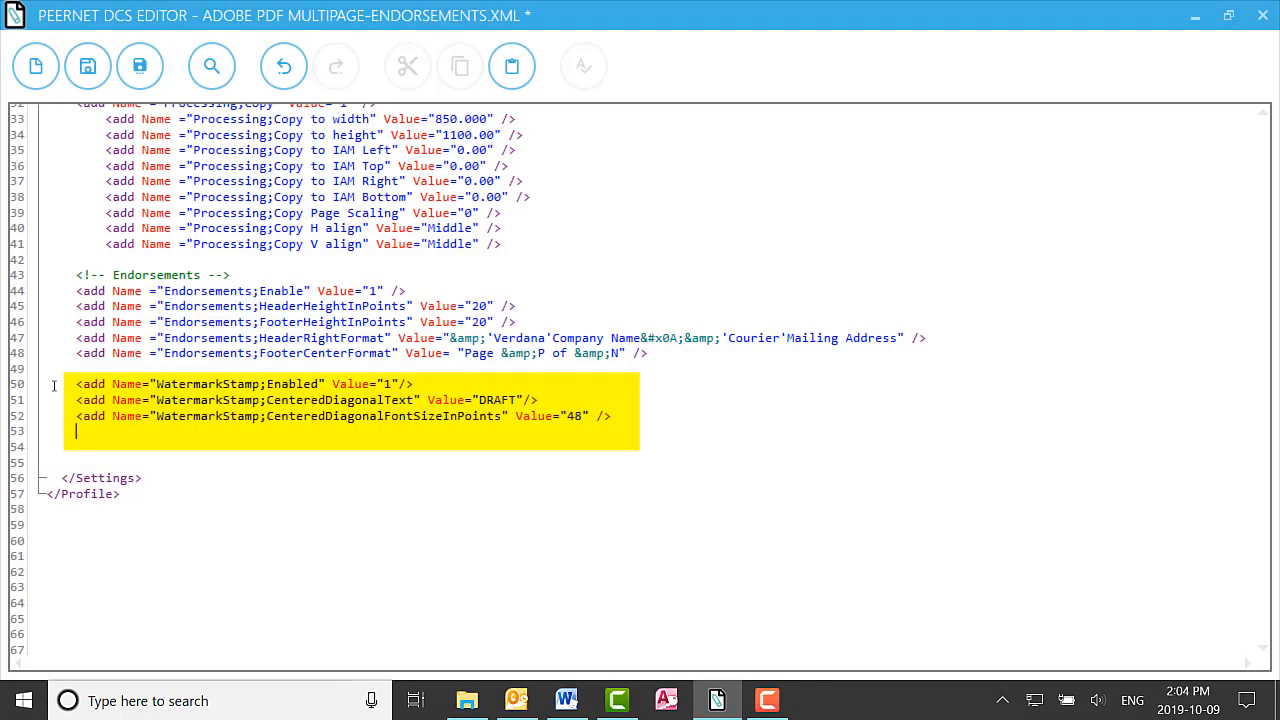
pyautogui.click(78, 385)
pyautogui.press('Return')
pyautogui.press('Up')
pyautogui.write('<')
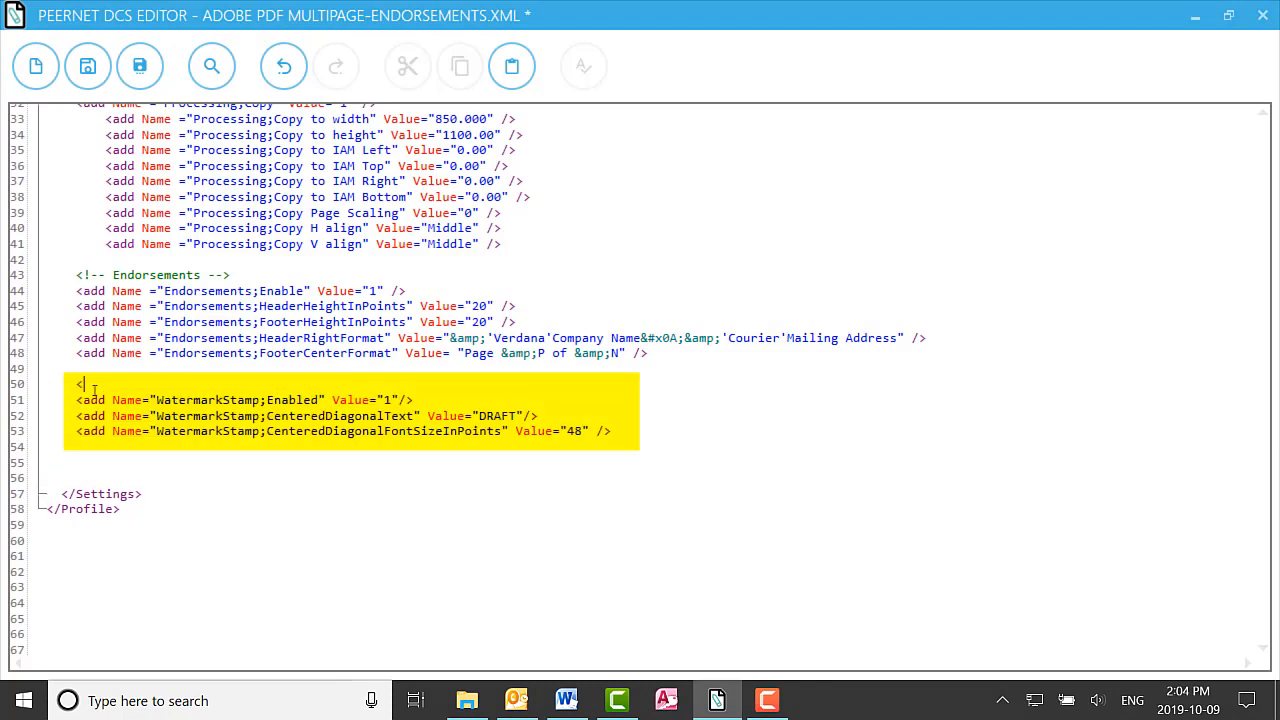
pyautogui.write('!-- Watermark -->')
# Step: Review the three WatermarkStamp lines, checking the CenteredDiagonalText name and its value as well as the font size line
pyautogui.click(420, 400)
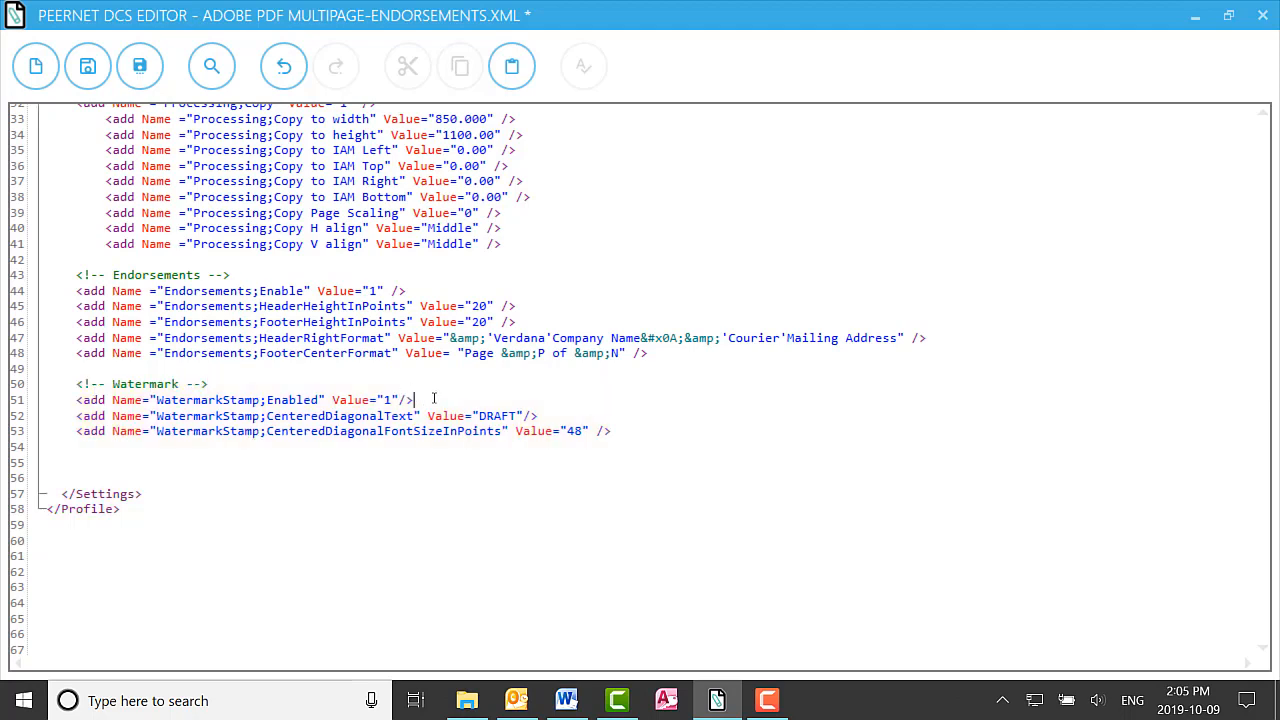
pyautogui.click(574, 418)
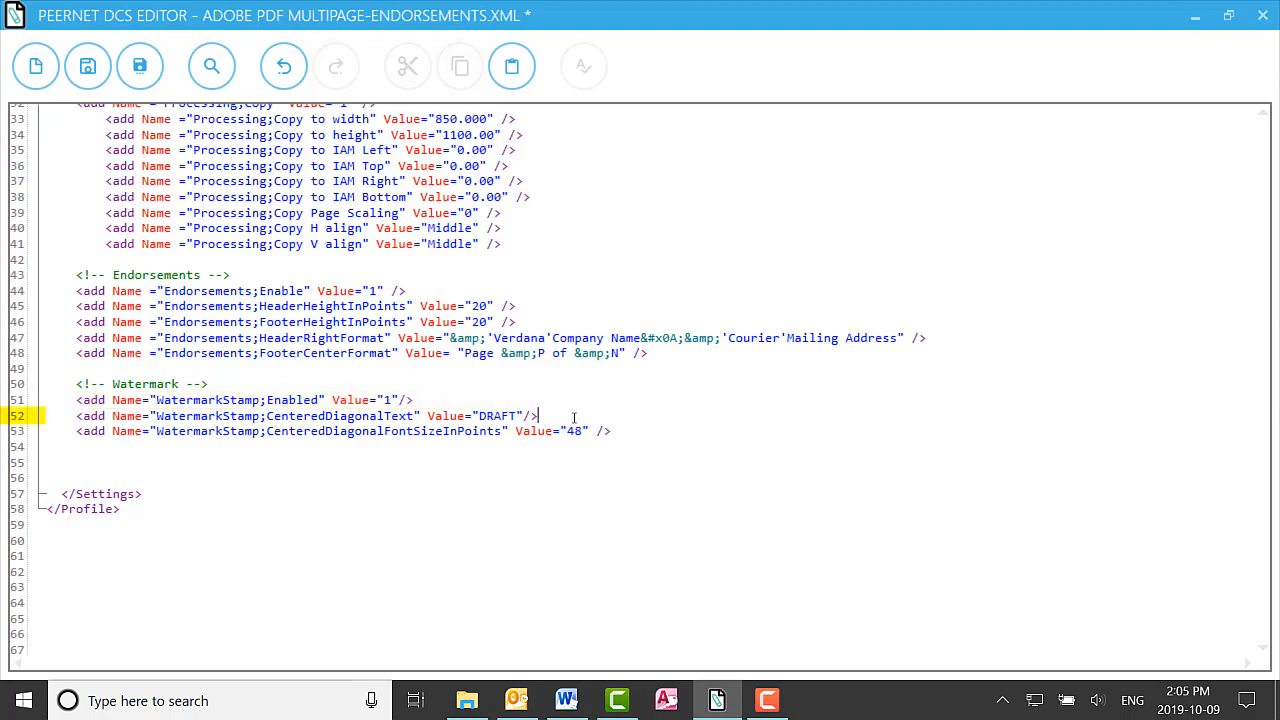
pyautogui.moveTo(155, 418); pyautogui.dragTo(416, 418)
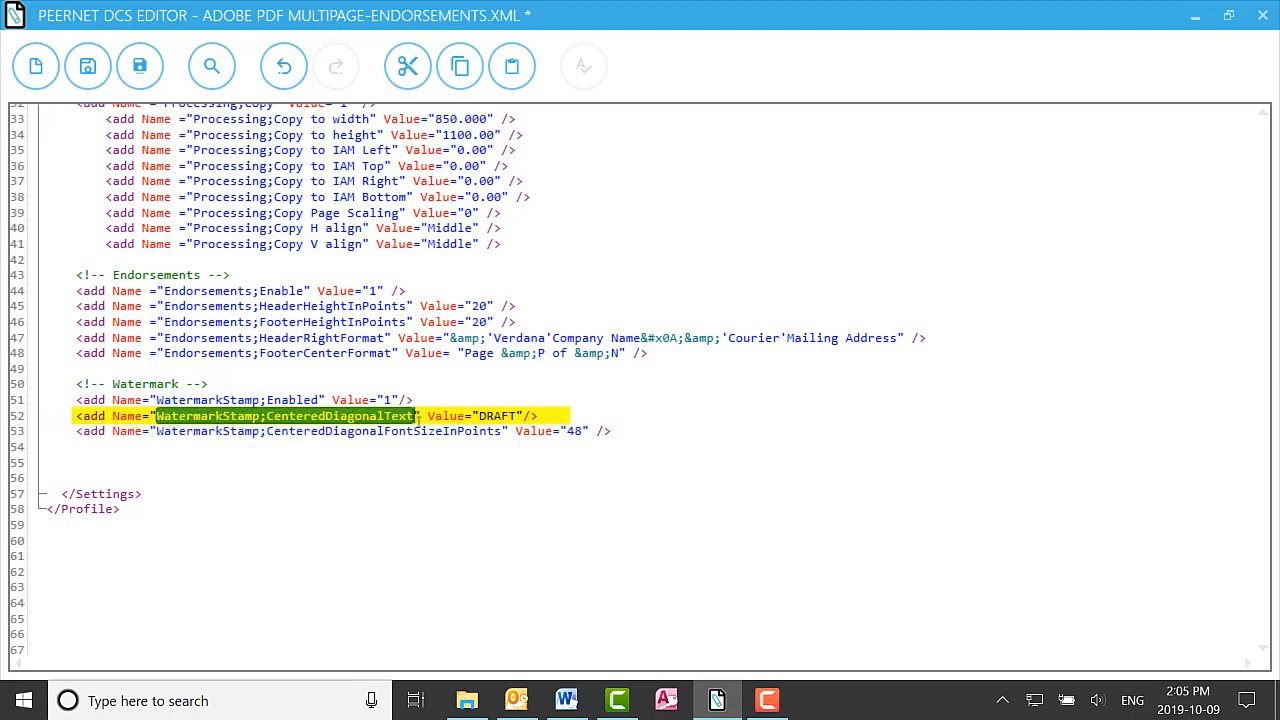
pyautogui.hotkey('shift', 'Right')
pyautogui.click(553, 418)
pyautogui.press('Left')
pyautogui.press('Left')
pyautogui.press('Left')
pyautogui.press('Left')
pyautogui.press('Left')
pyautogui.press('Left')
pyautogui.press('Left')
pyautogui.press('Left')
pyautogui.press('Left')
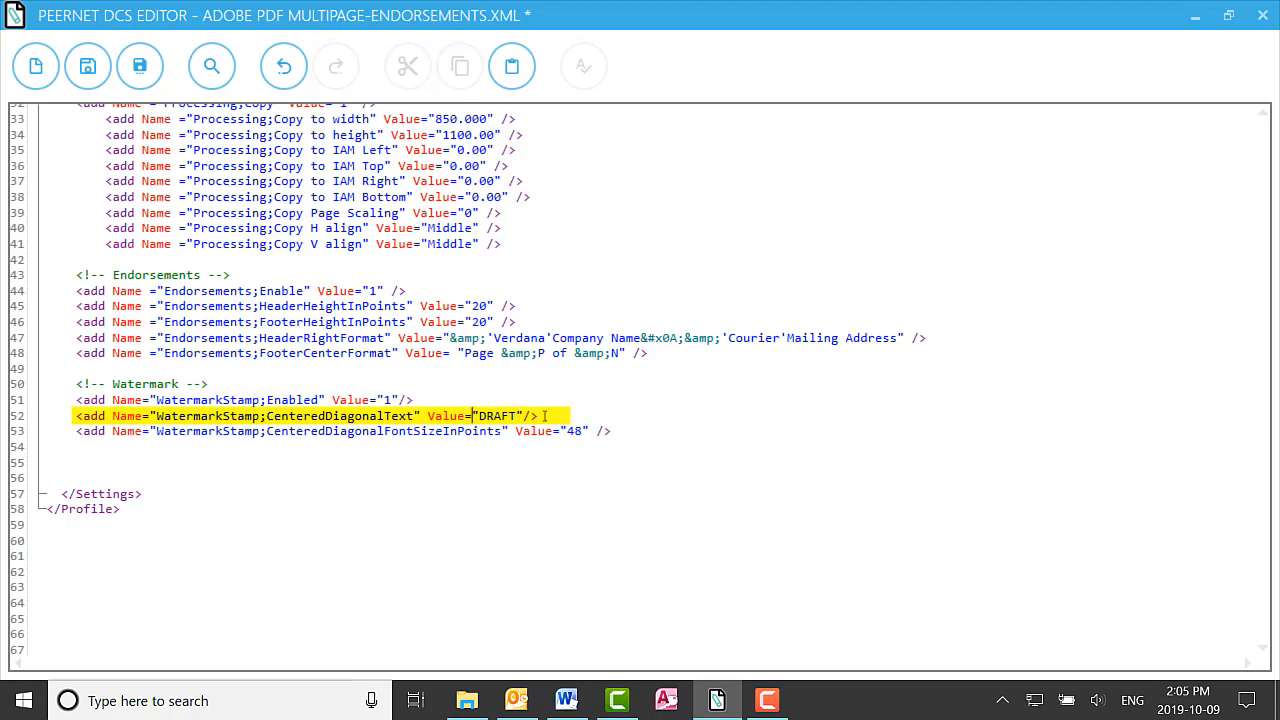
pyautogui.click(615, 430)
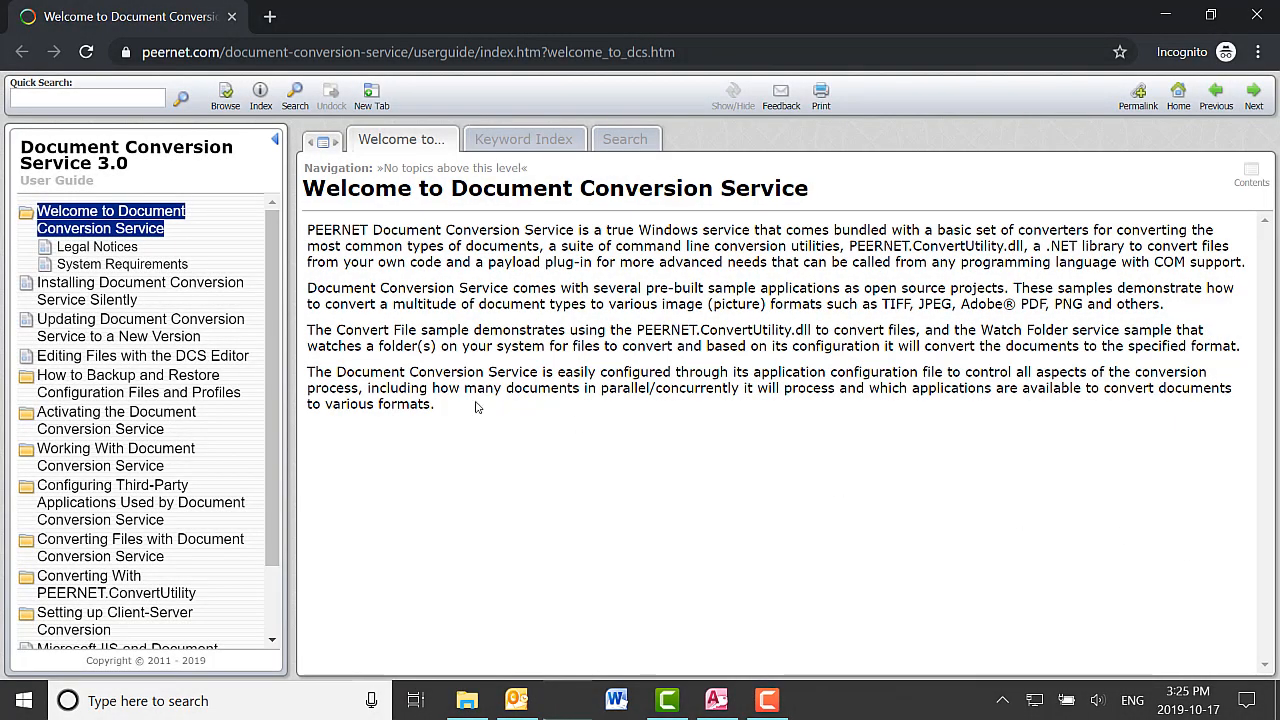
# Step: Switch to the online user guide and open the Watermark Stamping topic under Conversion Settings
pyautogui.scroll(-1, 272, 420)
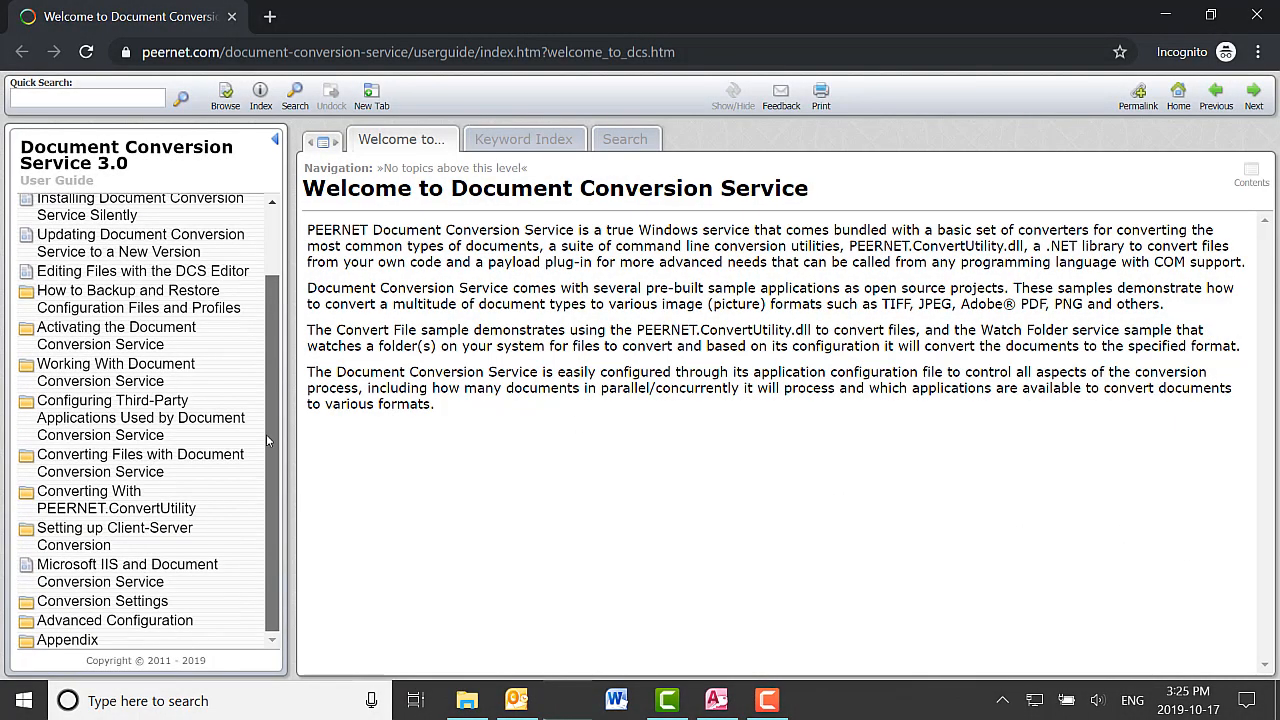
pyautogui.click(100, 601)
pyautogui.scroll(-4, 90, 600)
pyautogui.click(88, 602)
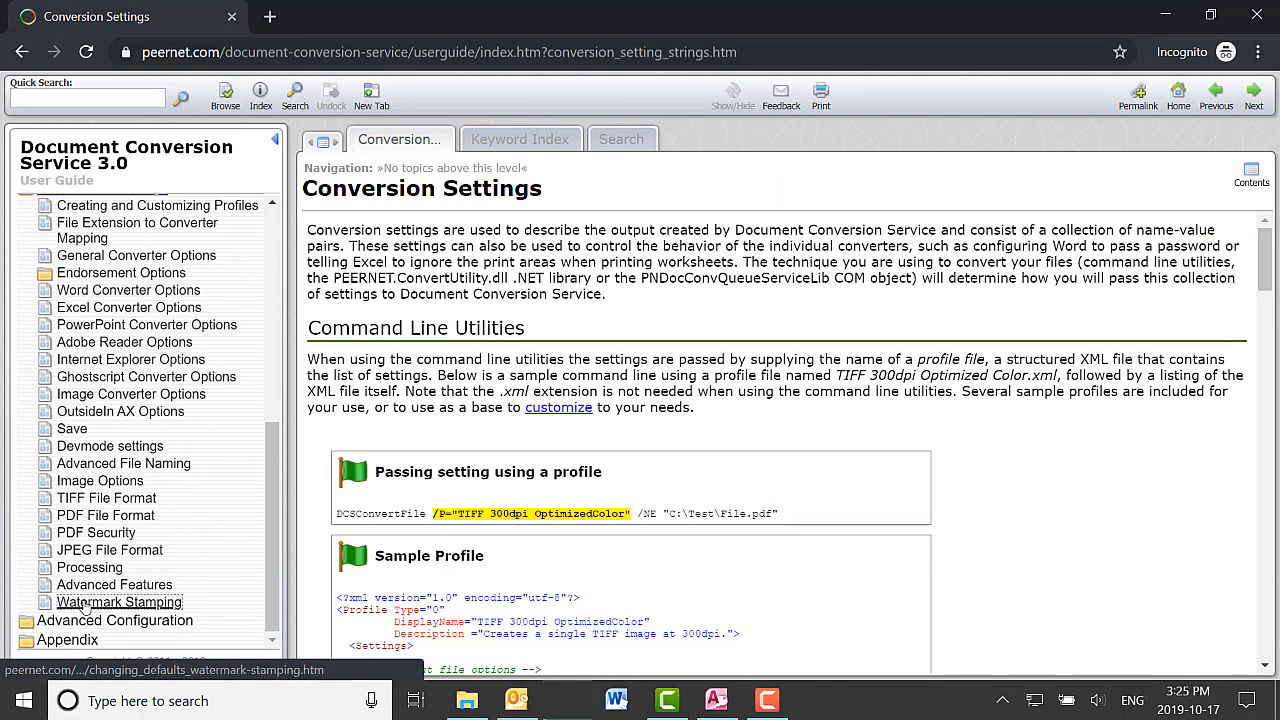
# Step: Skim the user guide's Watermark Stamping topic, then save the Adobe PDF Multipage-Endorsements profile in the DCS Editor
pyautogui.scroll(-10, 1170, 380)
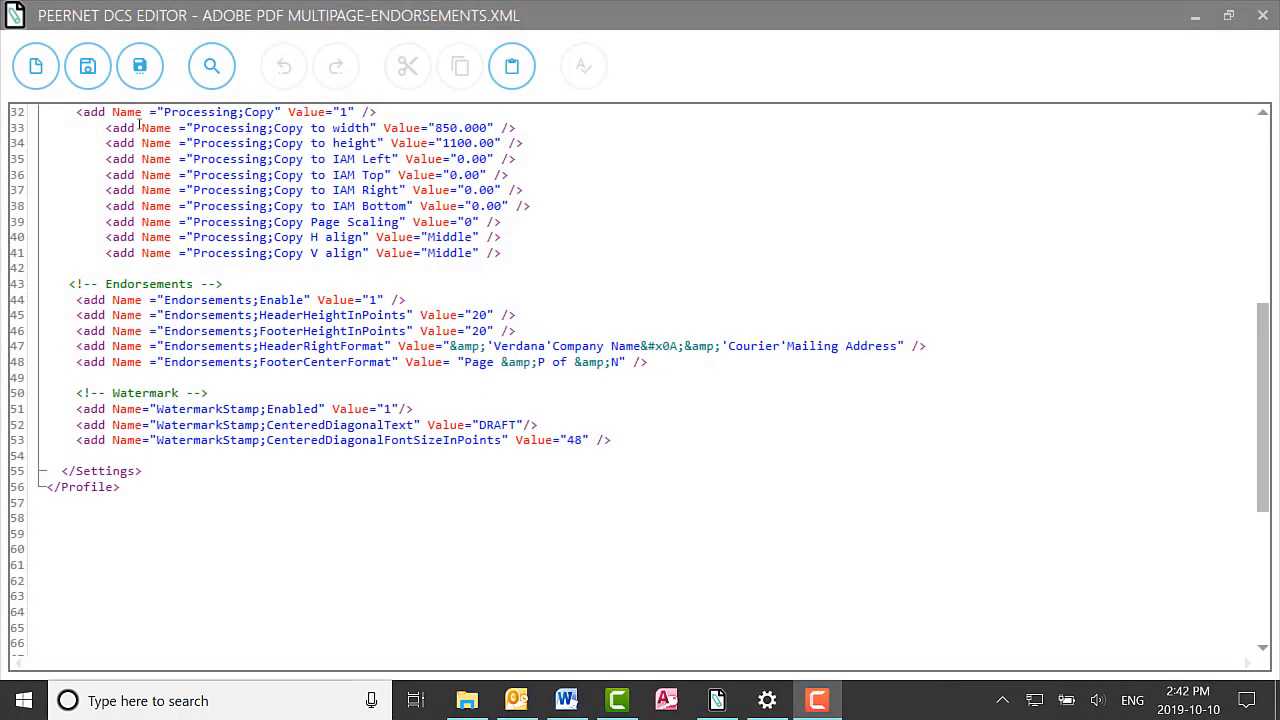
pyautogui.click(87, 66)
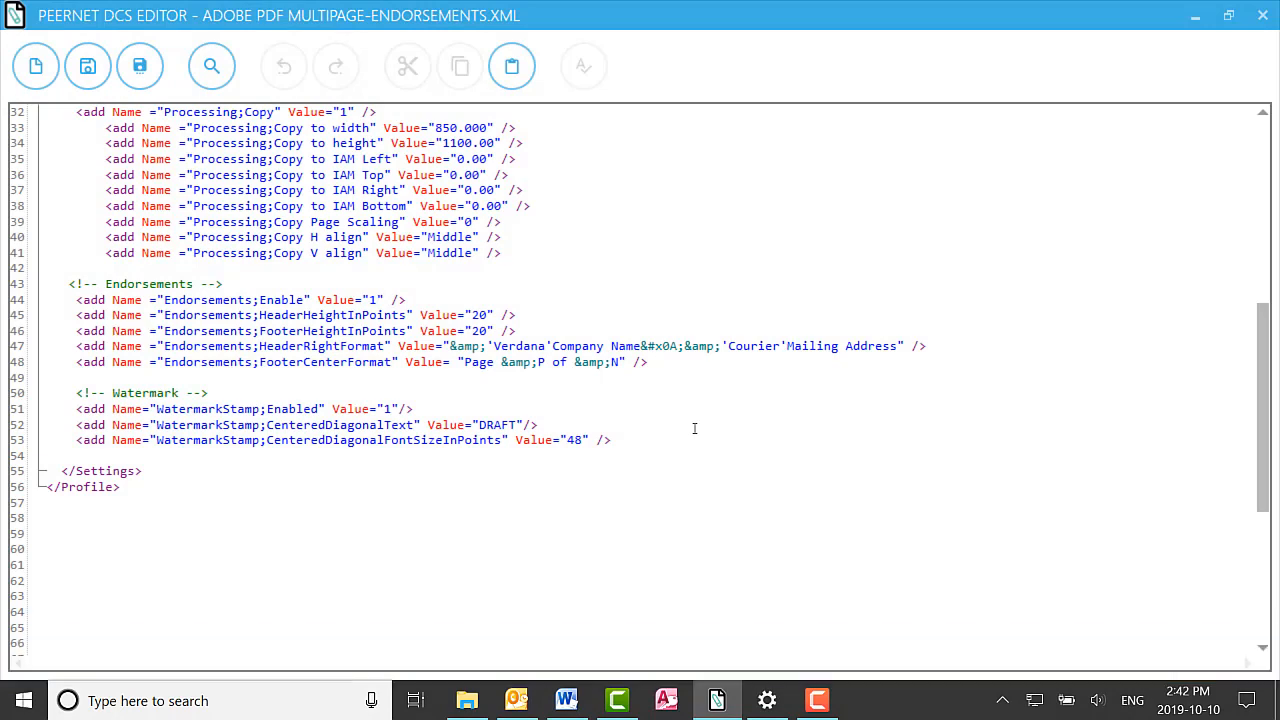
pyautogui.scroll(10, 694, 428)
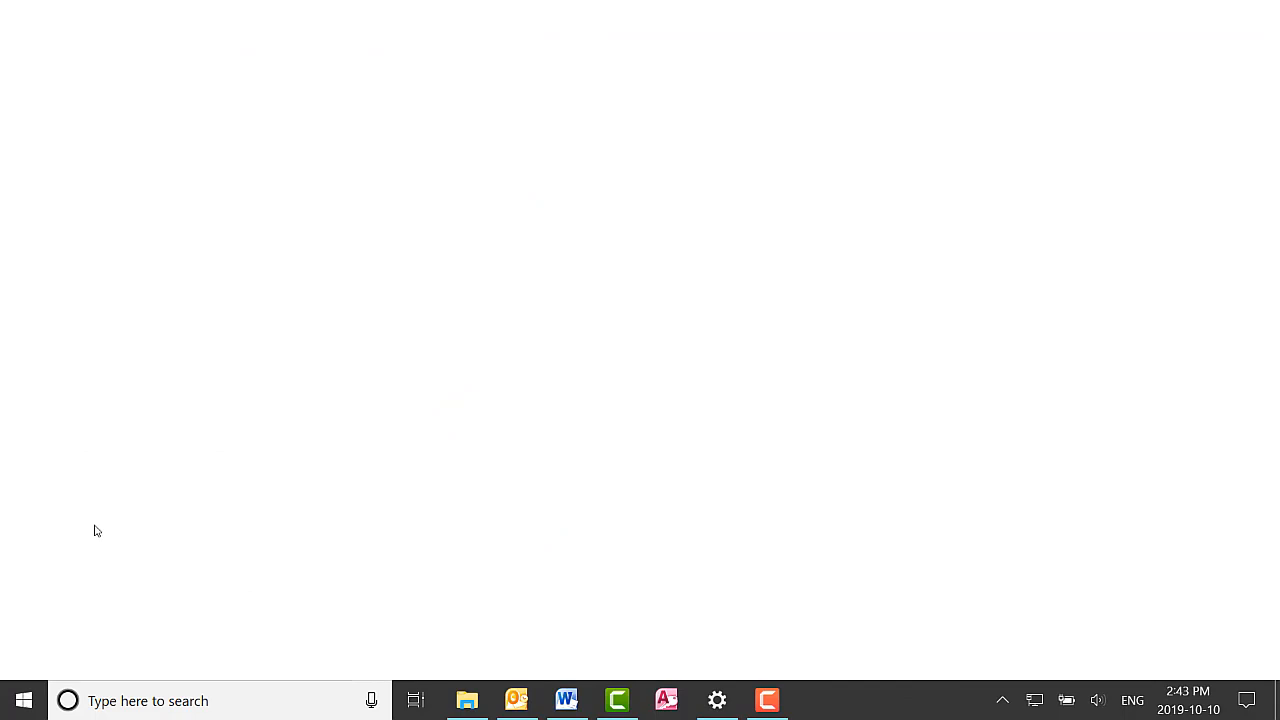
# Step: Open the Document Conversion Service Drop Files Converter and choose Adobe PDF Multipage-Endorsements as the type of file to create
pyautogui.click(24, 700)
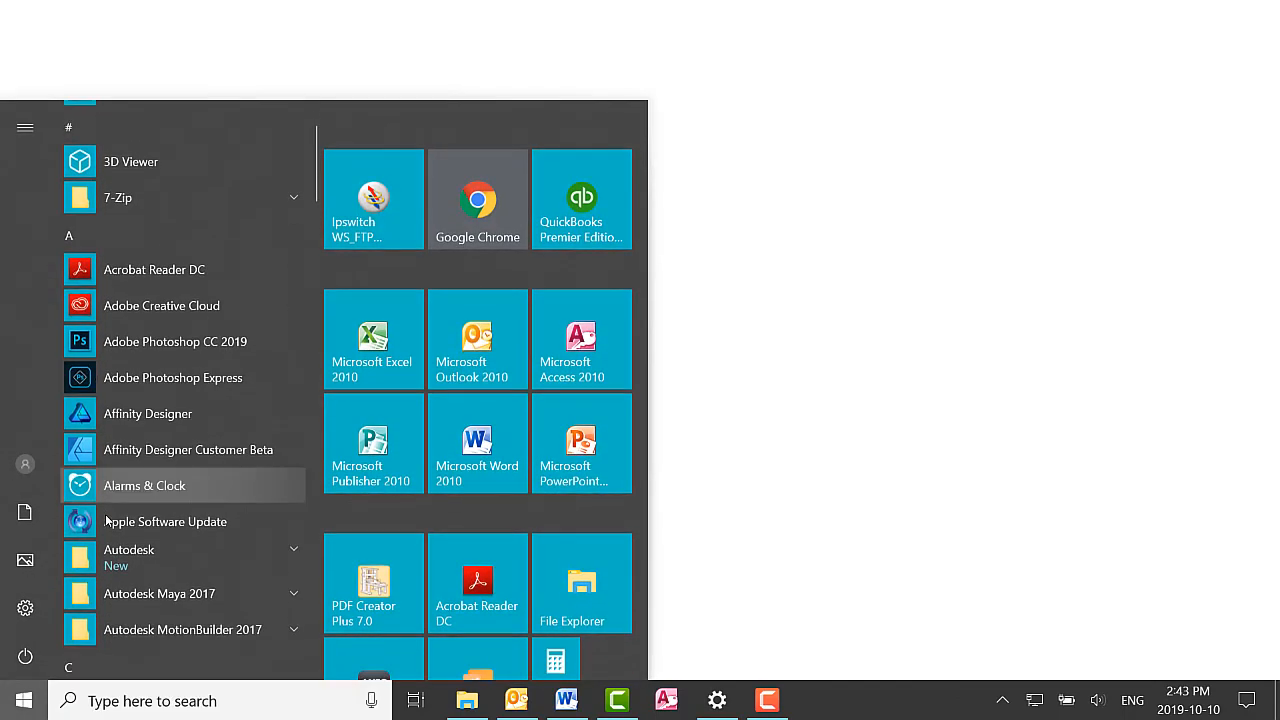
pyautogui.scroll(-3, 166, 513)
pyautogui.scroll(-4, 166, 513)
pyautogui.click(169, 558)
pyautogui.scroll(-5, 170, 551)
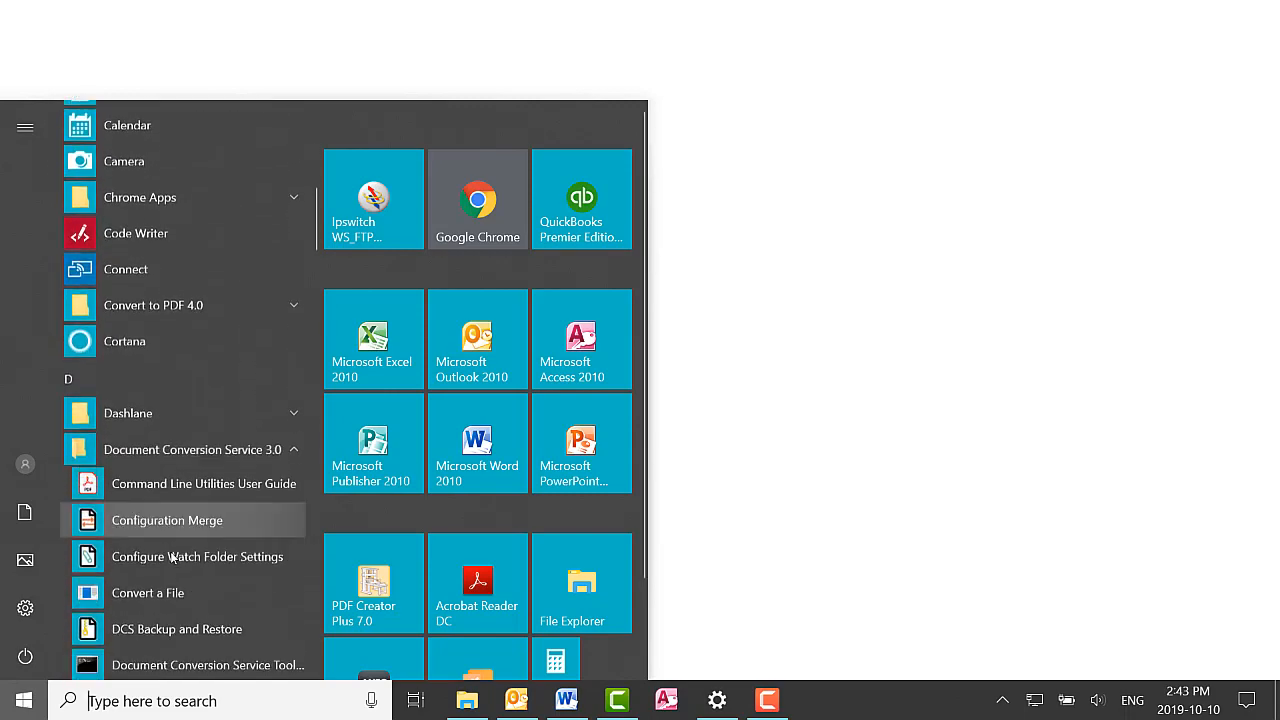
pyautogui.click(171, 468)
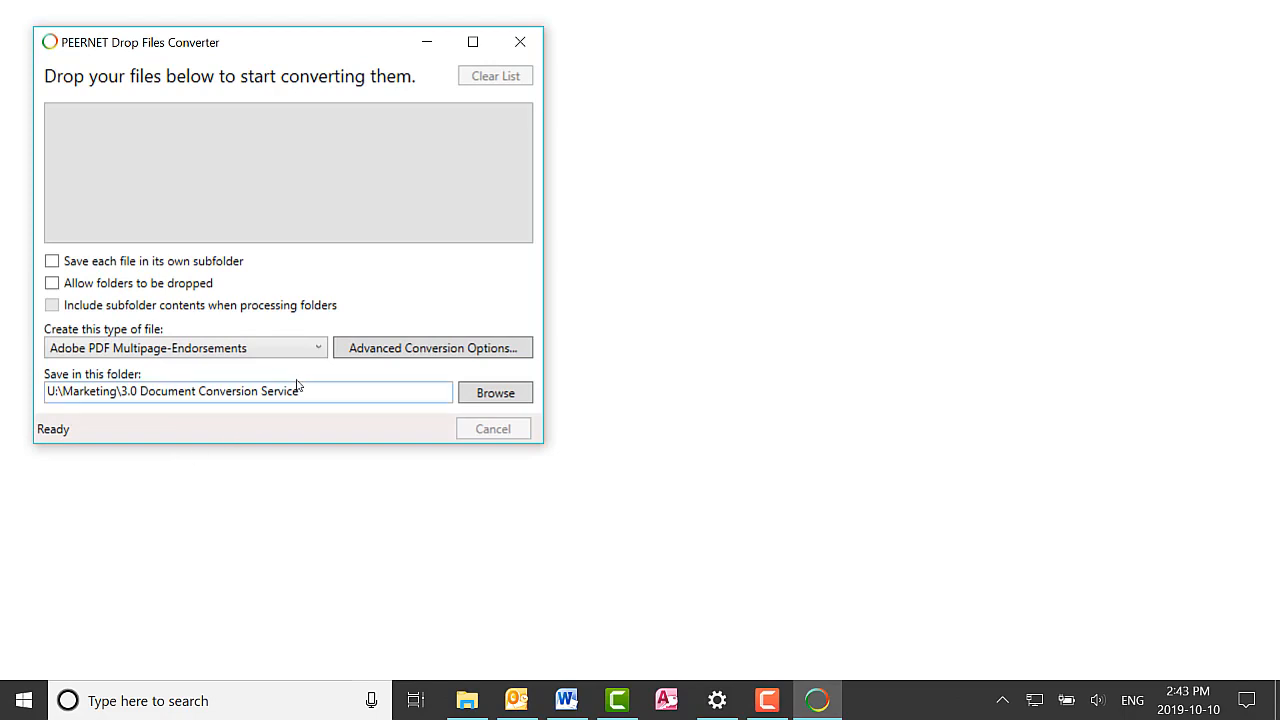
pyautogui.click(306, 350)
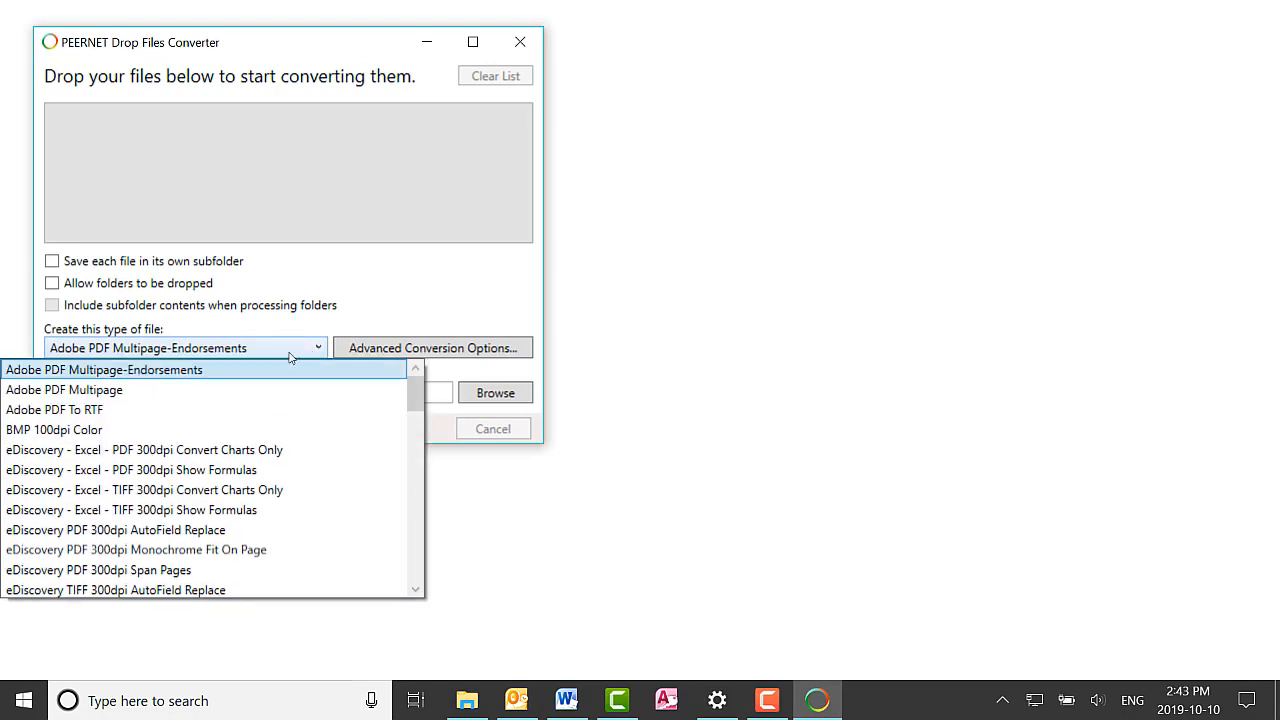
pyautogui.click(174, 370)
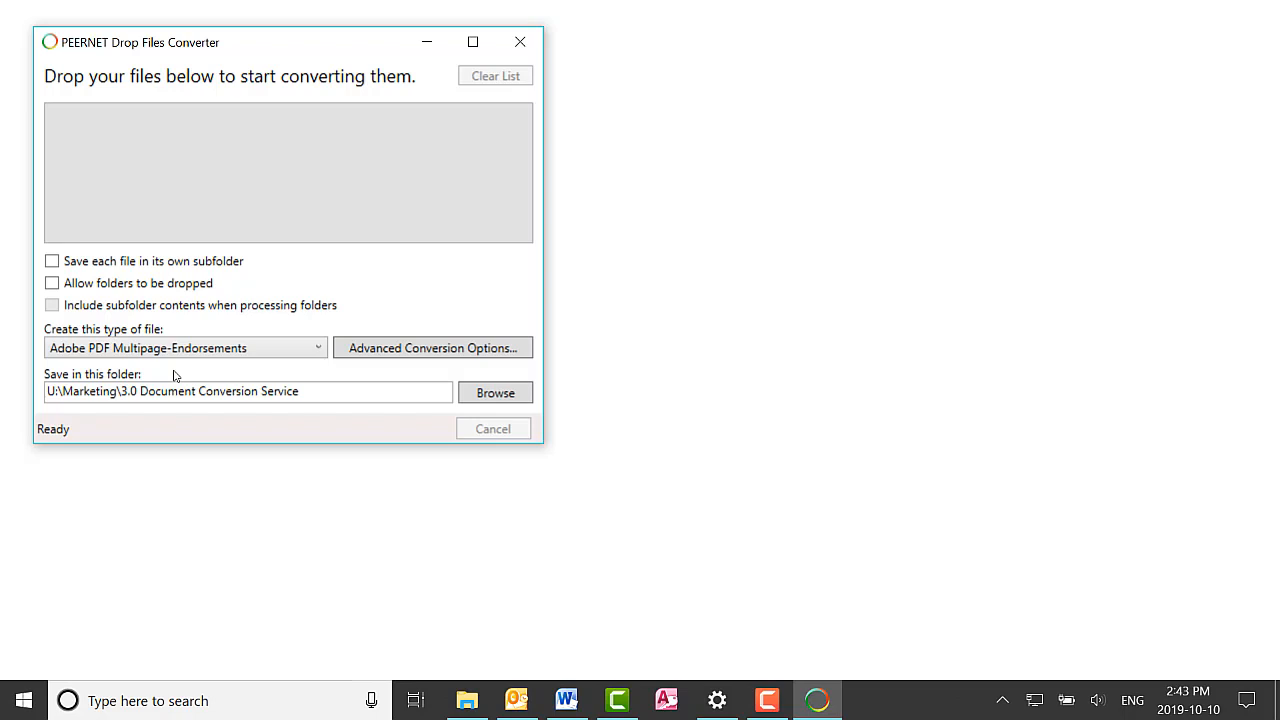
# Step: Add 1st floor electrical.dwg from the Test-dwg folder to the Drop Files Converter for conversion and minimize the folder window
pyautogui.click(467, 700)
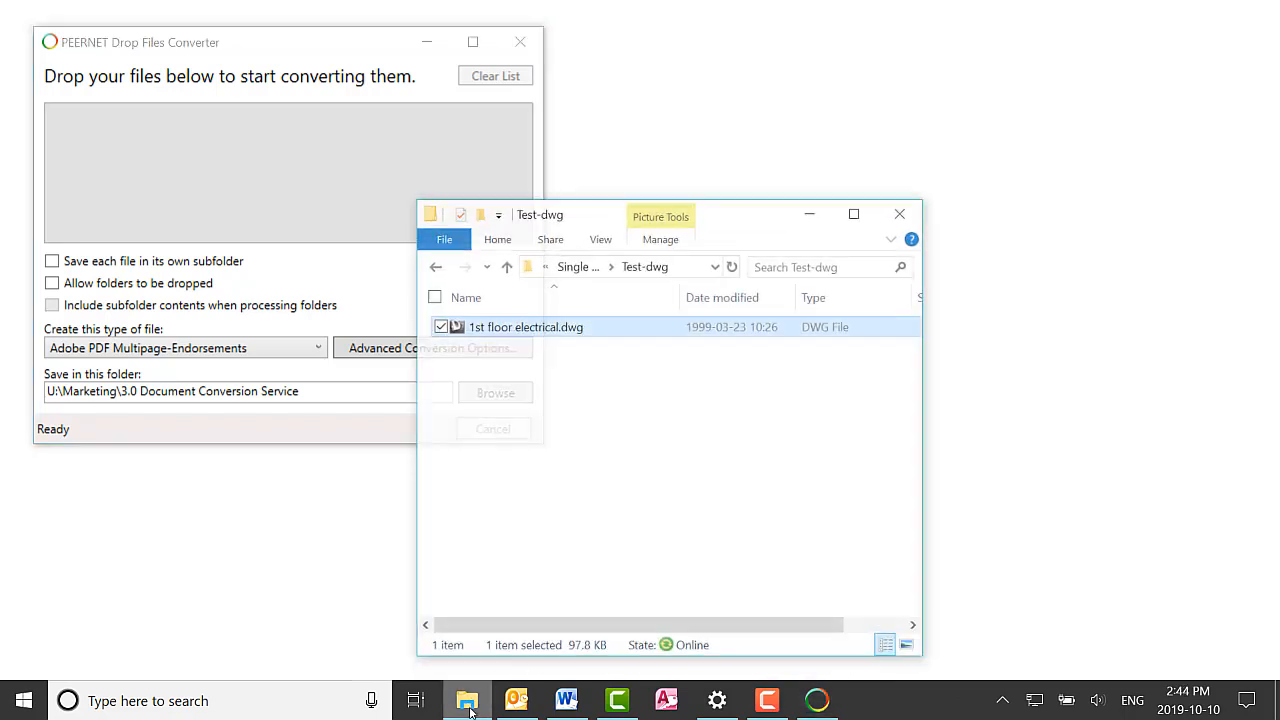
pyautogui.moveTo(465, 321); pyautogui.dragTo(191, 181)
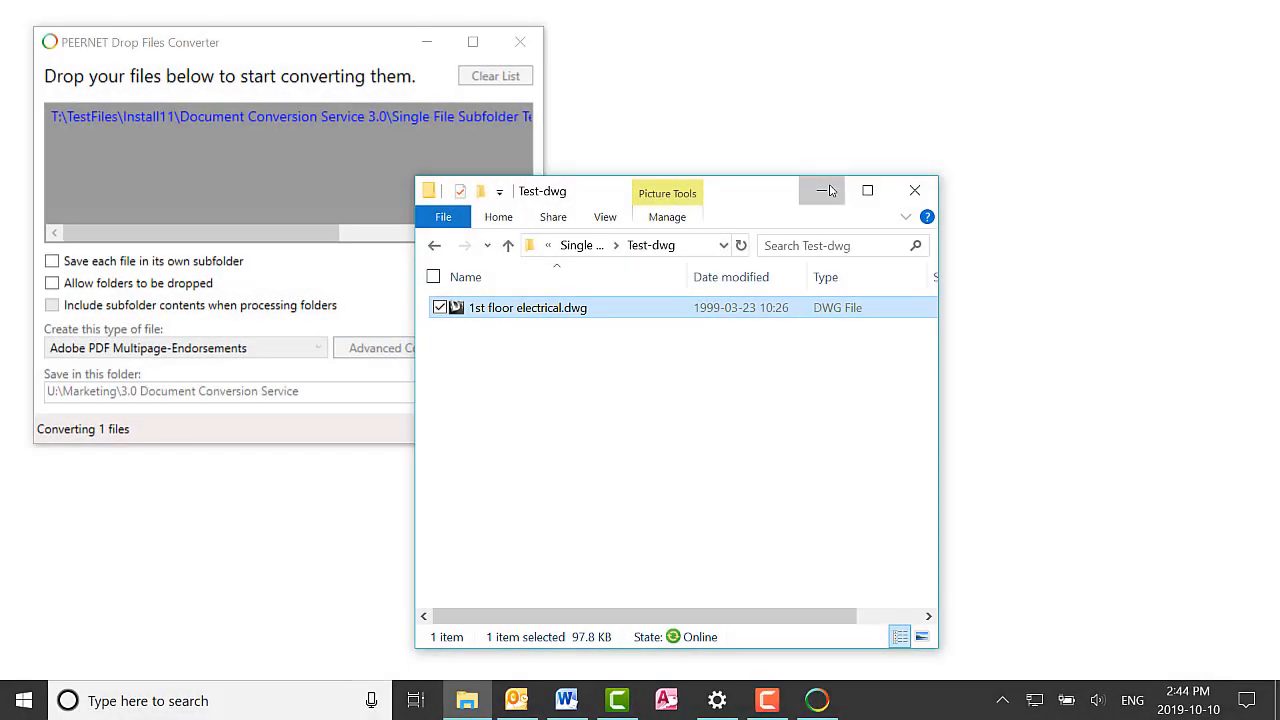
pyautogui.click(829, 190)
# Step: Open the converted 1st floor electrical.pdf from the output folder and check its header, footer and diagonal watermark
pyautogui.moveTo(466, 700)
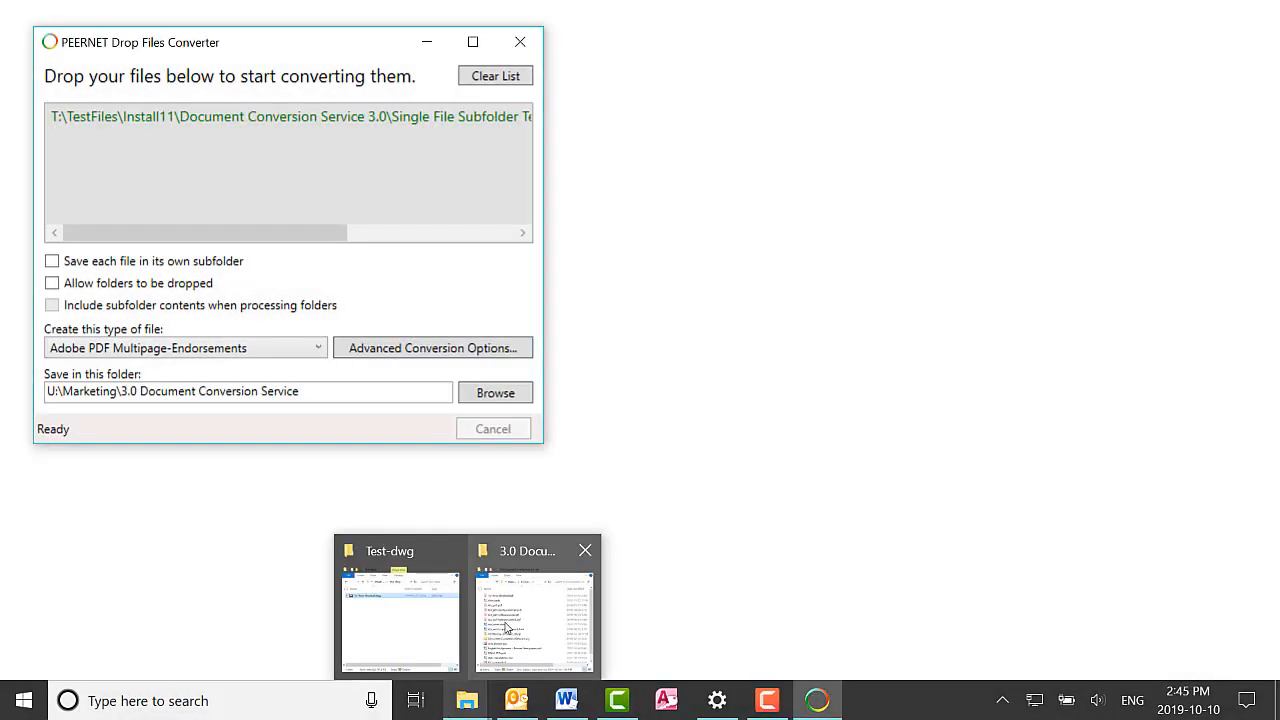
pyautogui.click(537, 635)
pyautogui.doubleClick(562, 326)
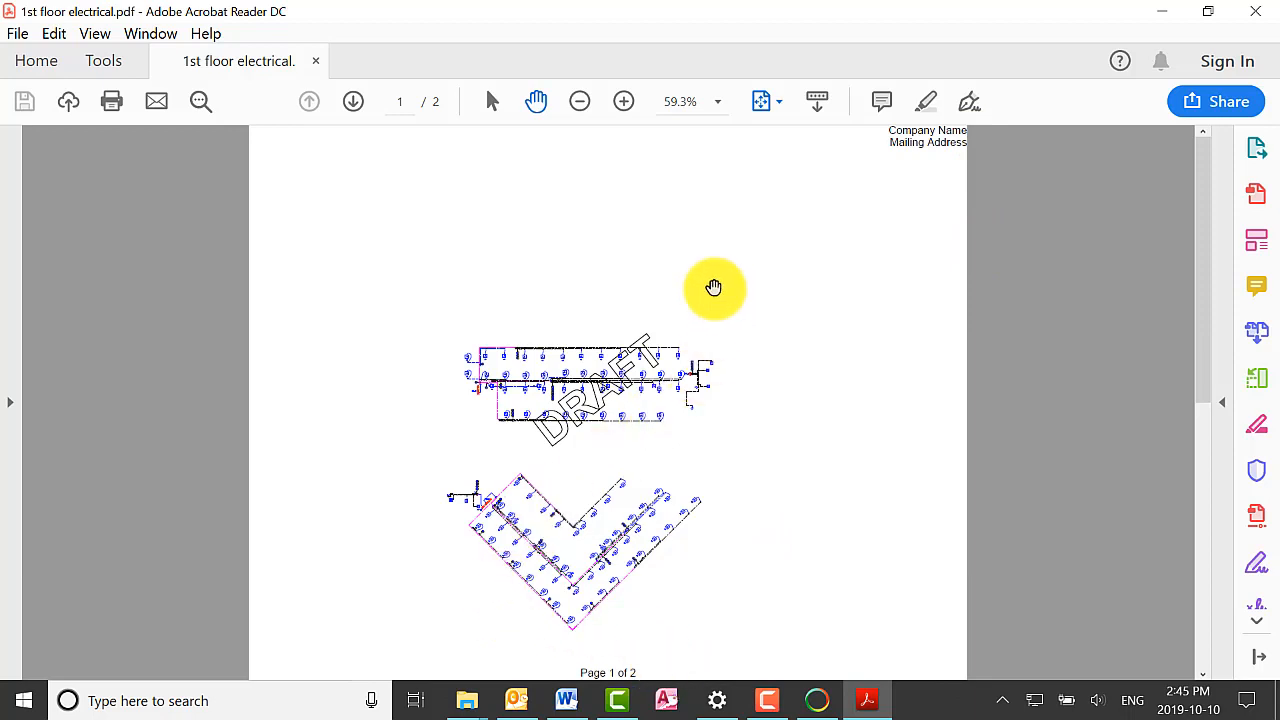
pyautogui.click(481, 468)
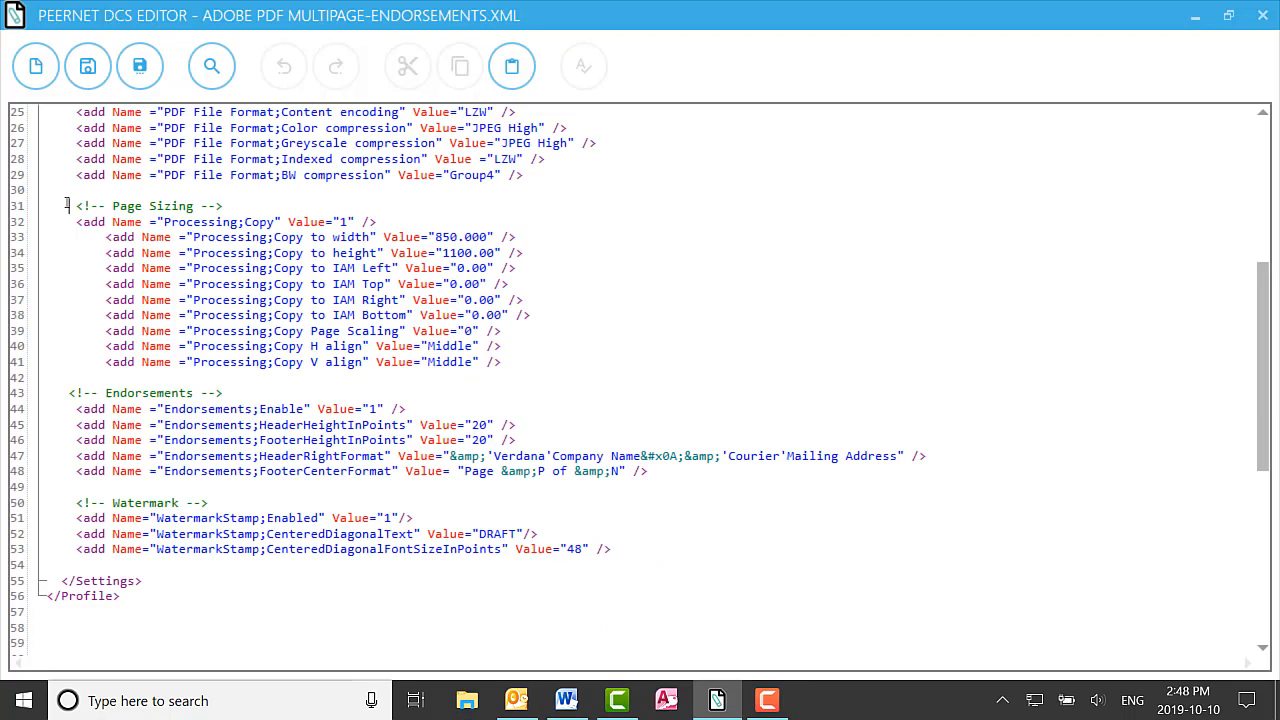
# Step: Copy the Page Sizing, Endorsements and Watermark blocks from the Adobe PDF Multipage-Endorsements profile
pyautogui.moveTo(67, 205); pyautogui.dragTo(617, 555)
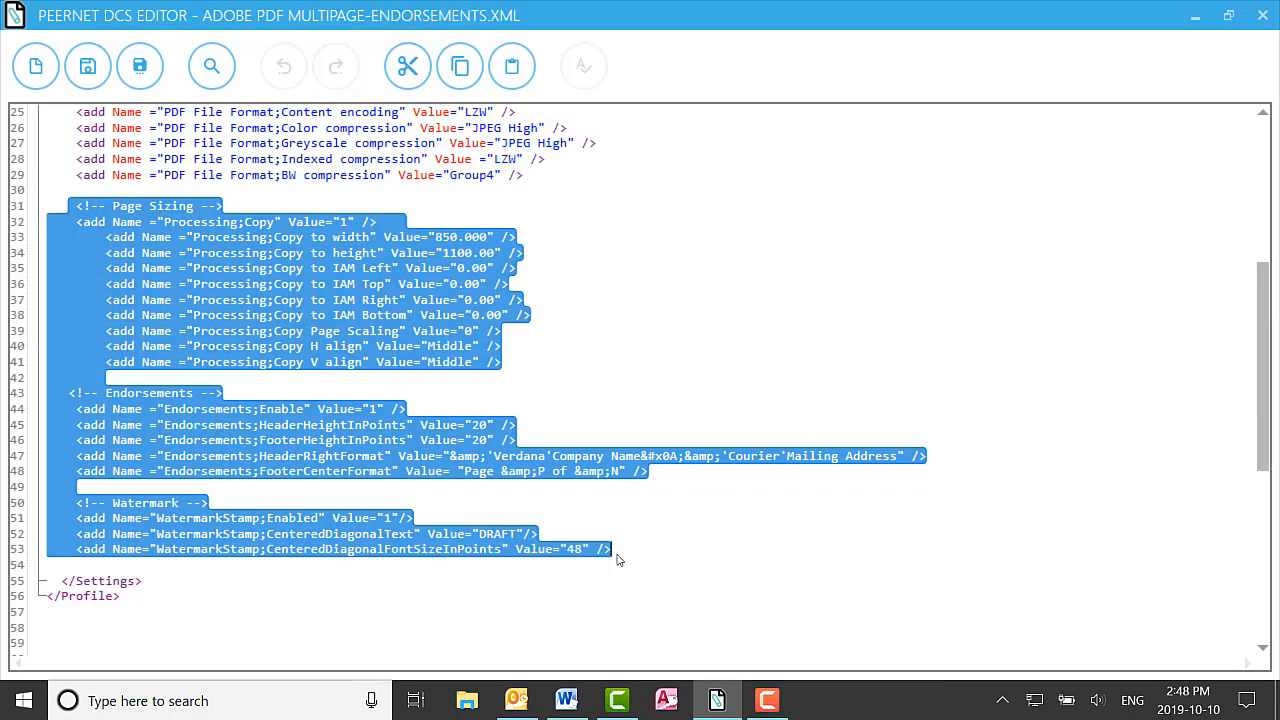
pyautogui.click(461, 68)
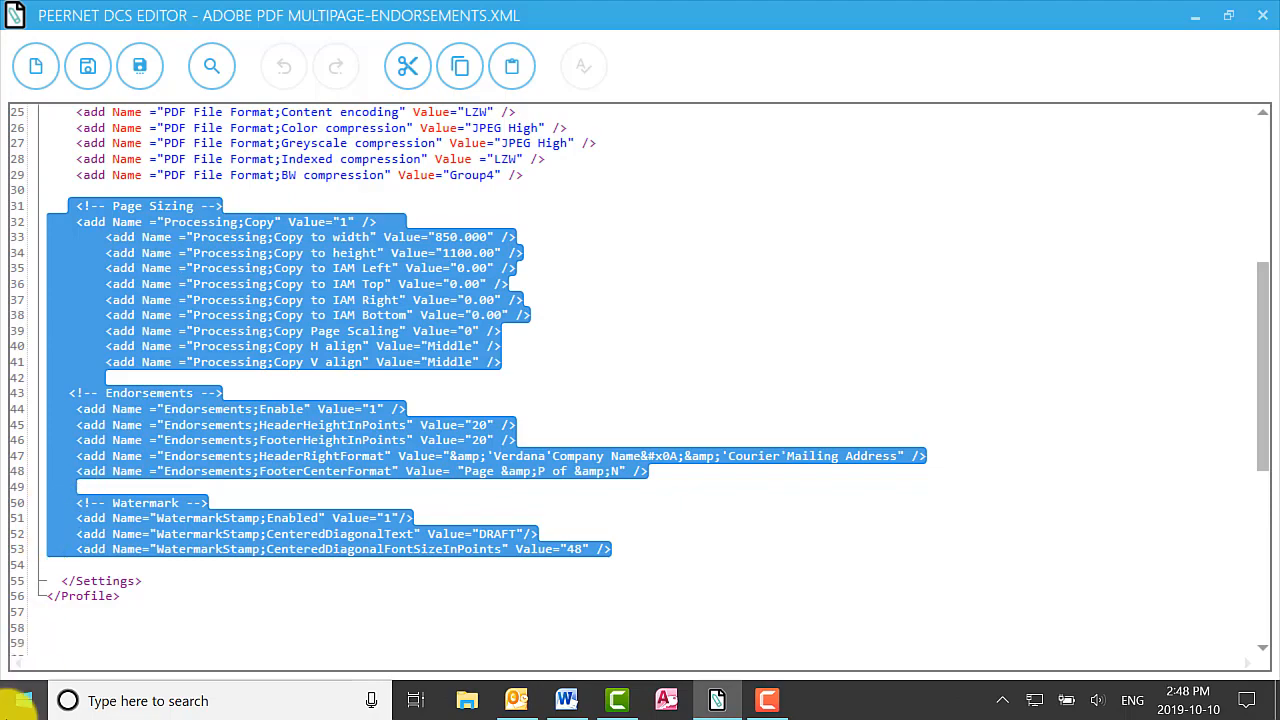
# Step: Stop the Document Conversion Service 3.0 Watch Folder Service
pyautogui.click(22, 700)
pyautogui.scroll(-1, 176, 437)
pyautogui.scroll(-5, 176, 437)
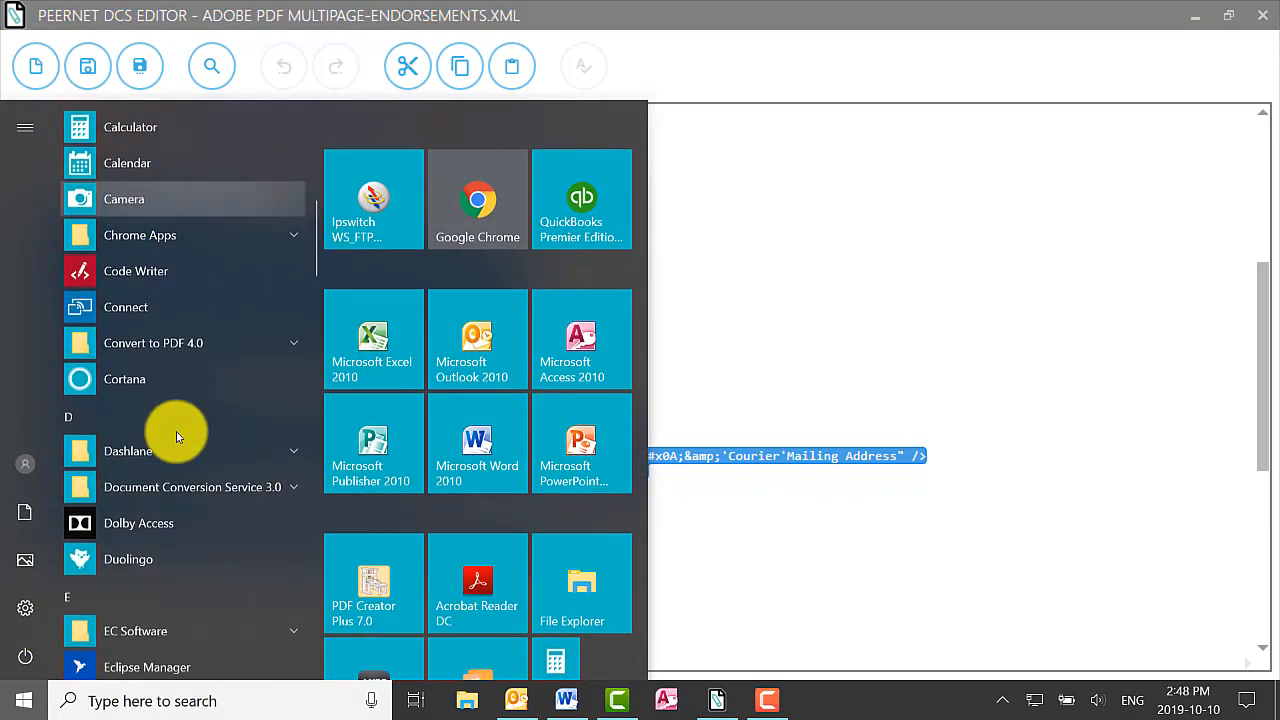
pyautogui.click(180, 462)
pyautogui.scroll(-6, 178, 461)
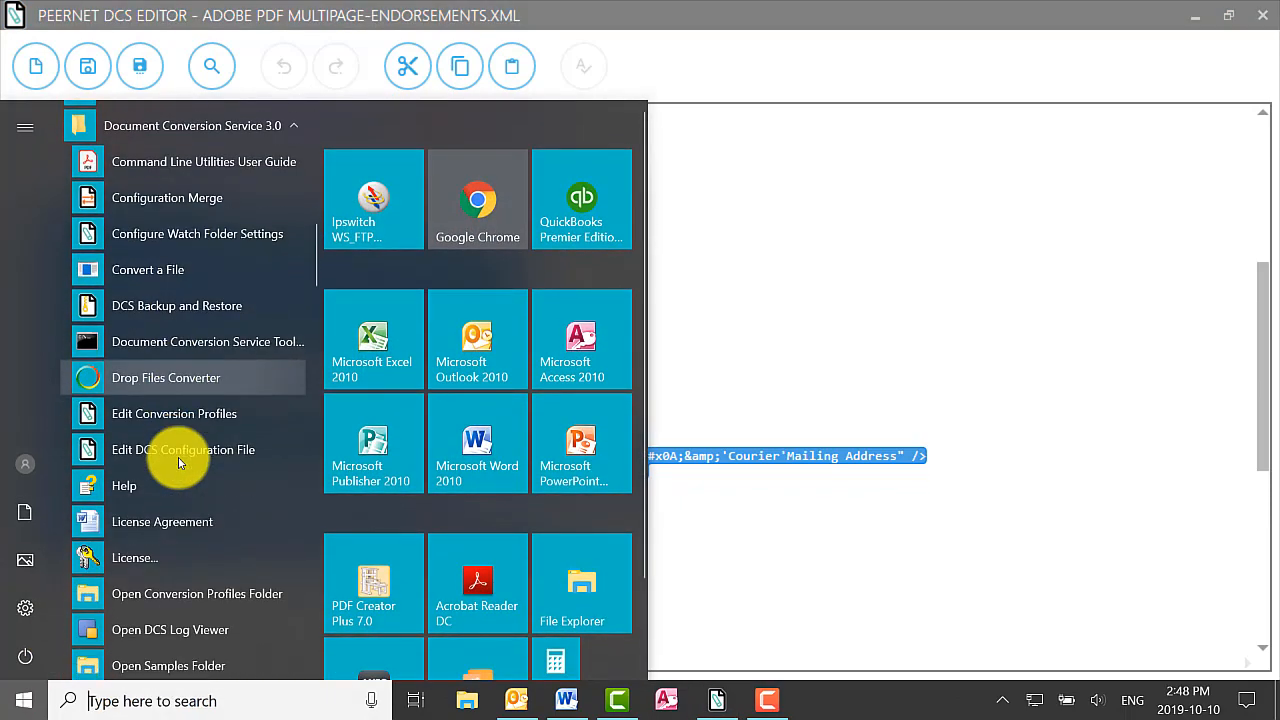
pyautogui.scroll(-2, 171, 571)
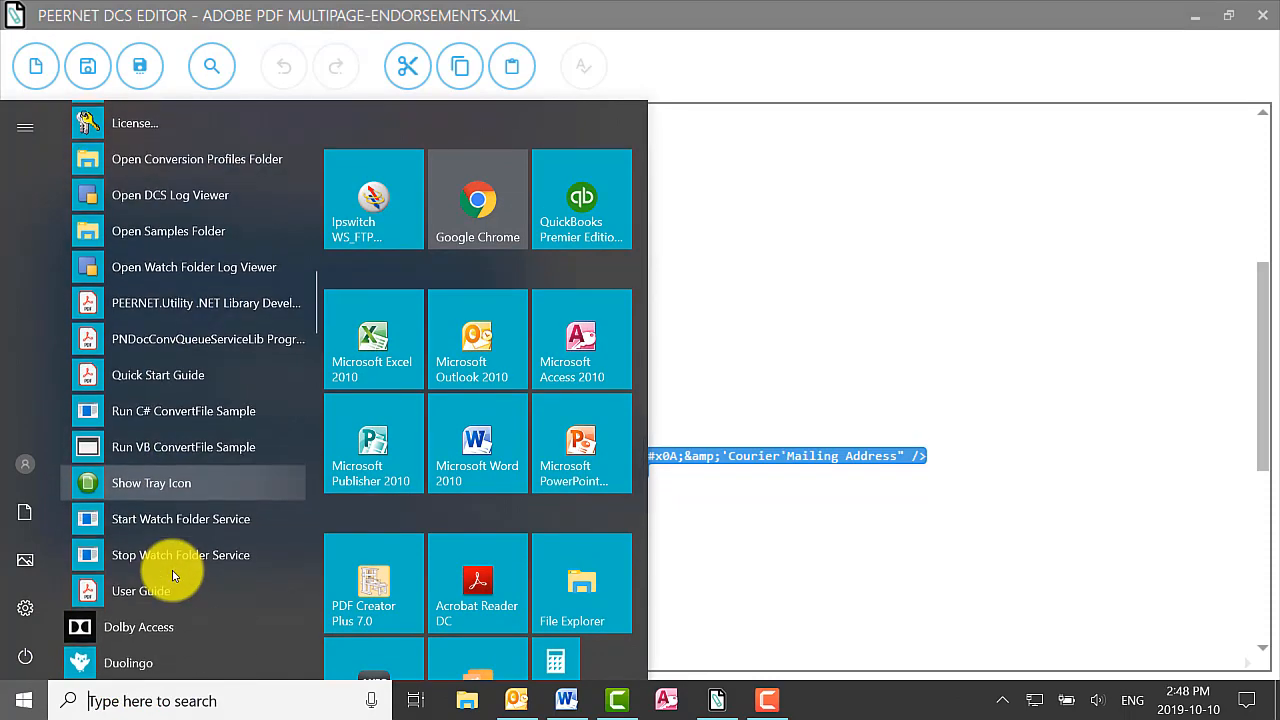
pyautogui.click(171, 569)
pyautogui.click(713, 418)
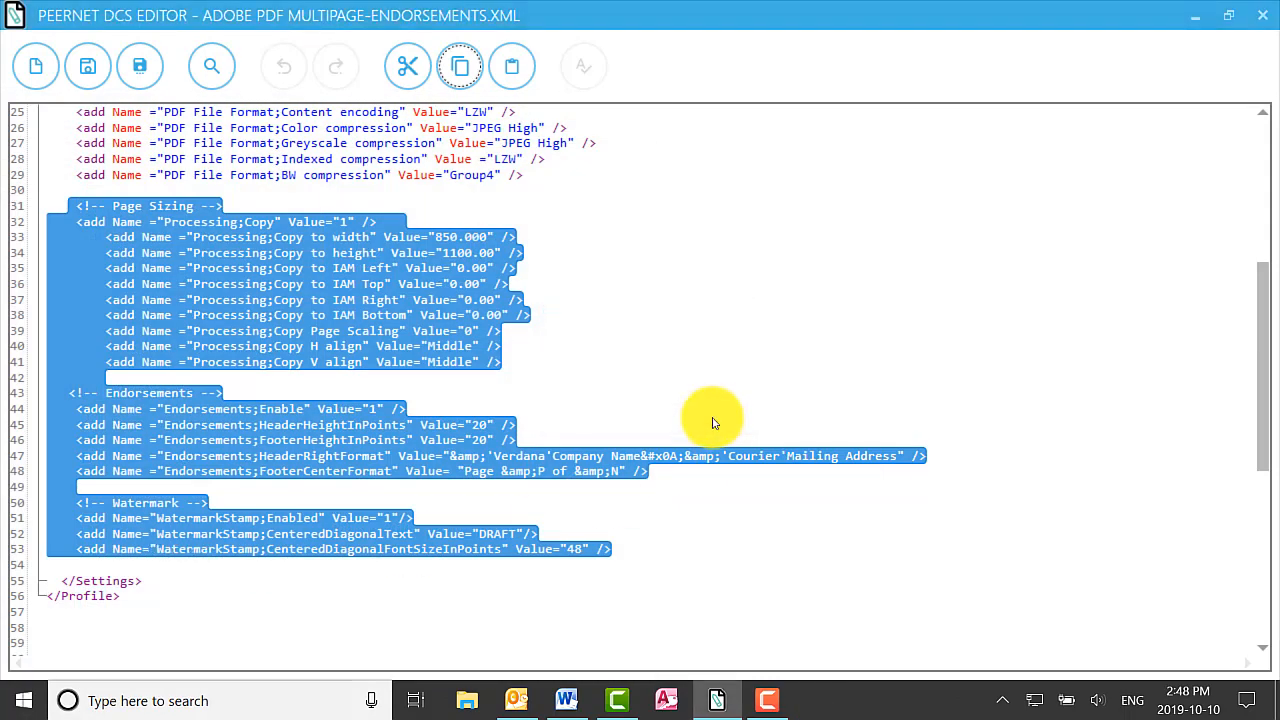
# Step: Open the Document Conversion Service watch folder settings file for editing in the DCS Editor
pyautogui.press('super')
pyautogui.scroll(-3, 214, 530)
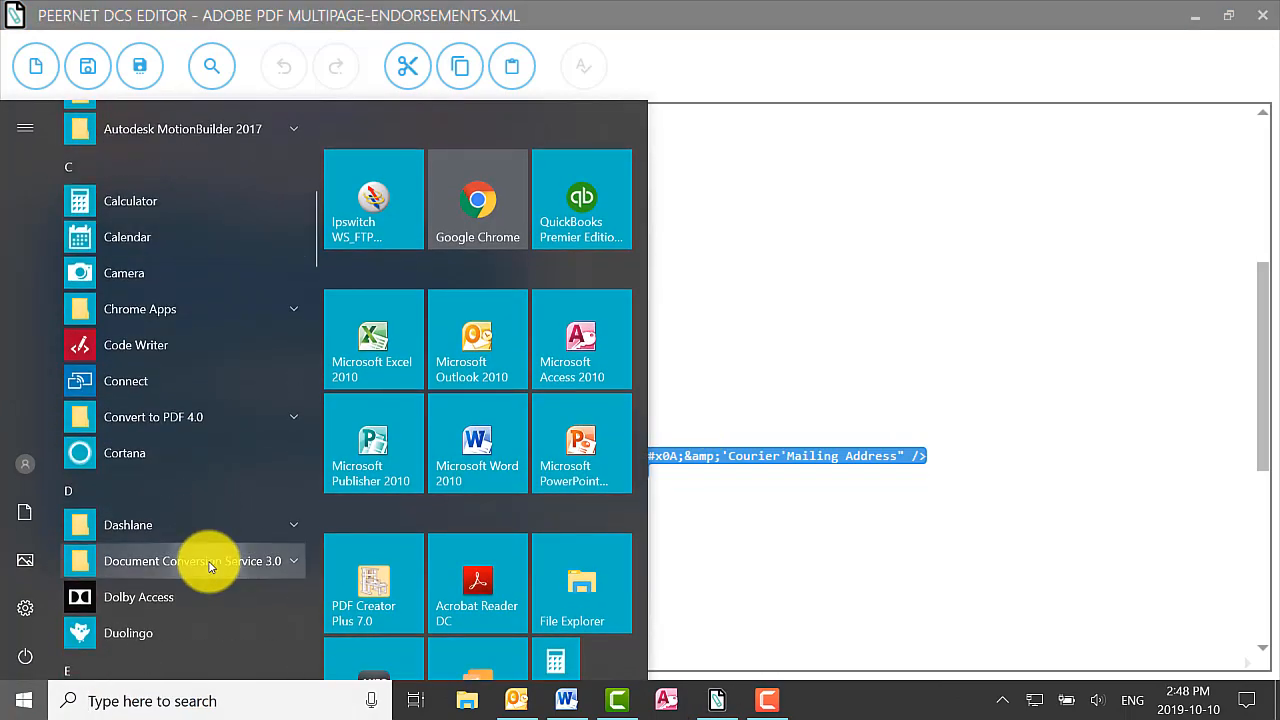
pyautogui.click(214, 557)
pyautogui.click(220, 500)
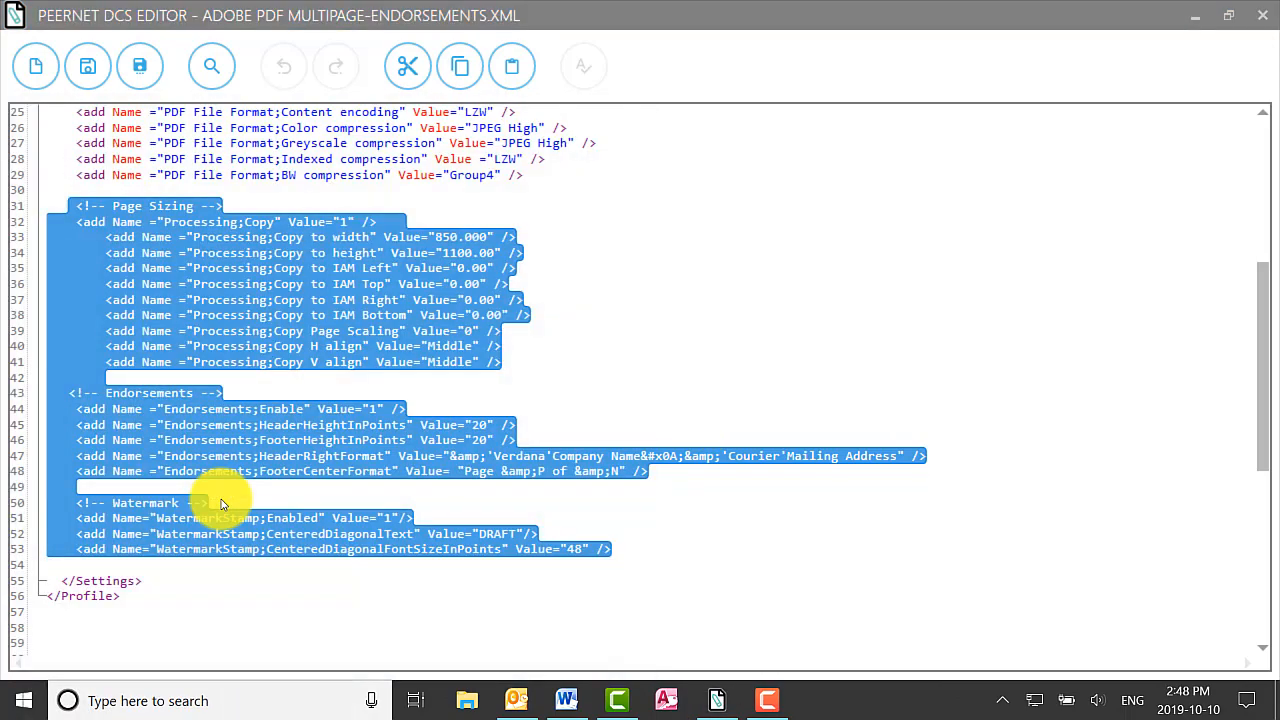
pyautogui.click(825, 94)
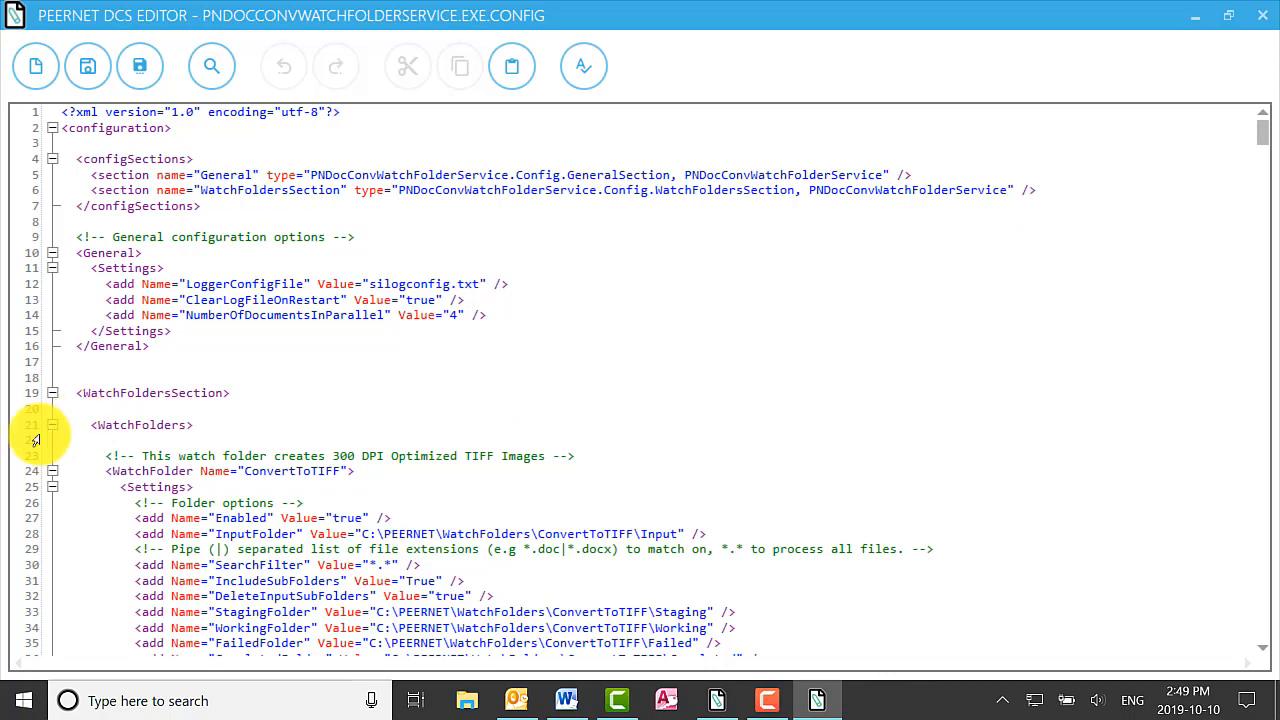
# Step: Collapse the two TIFF watch folder sections and locate the ConvertToAdobePDF Watch Folder definition
pyautogui.click(52, 471)
pyautogui.click(52, 534)
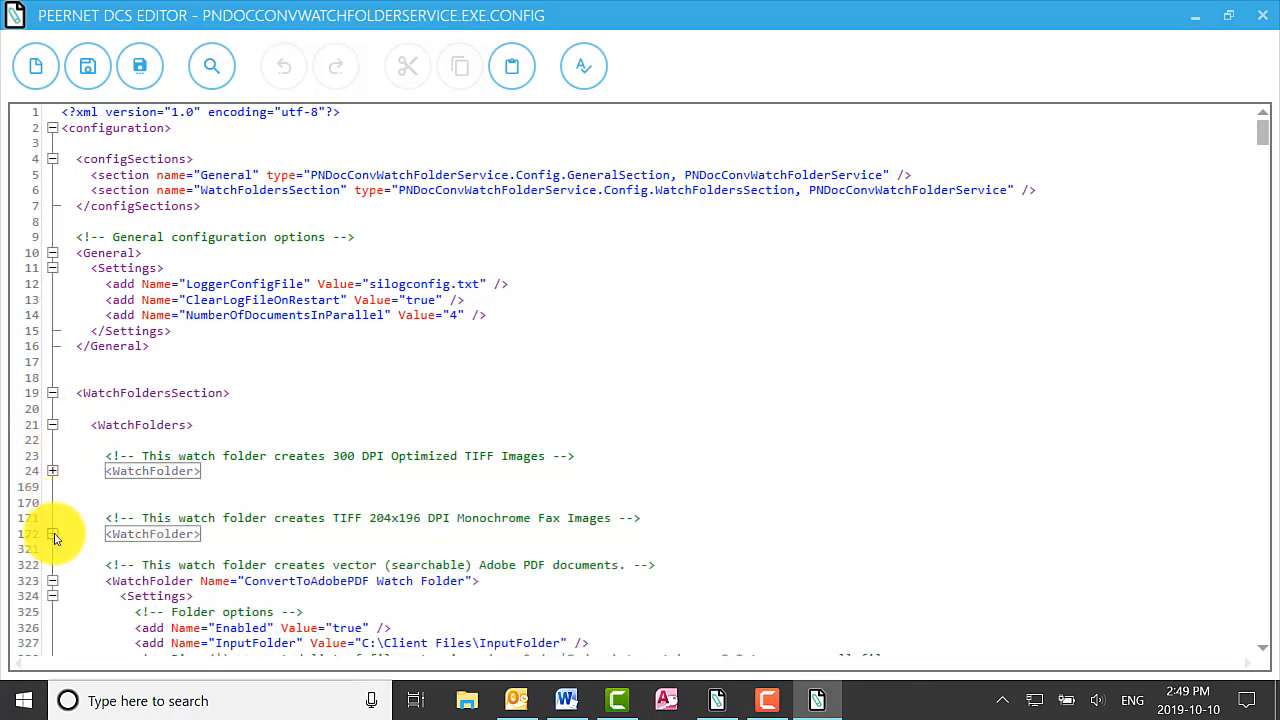
pyautogui.scroll(-1, 79, 587)
pyautogui.moveTo(244, 534); pyautogui.dragTo(499, 539)
pyautogui.click(498, 539)
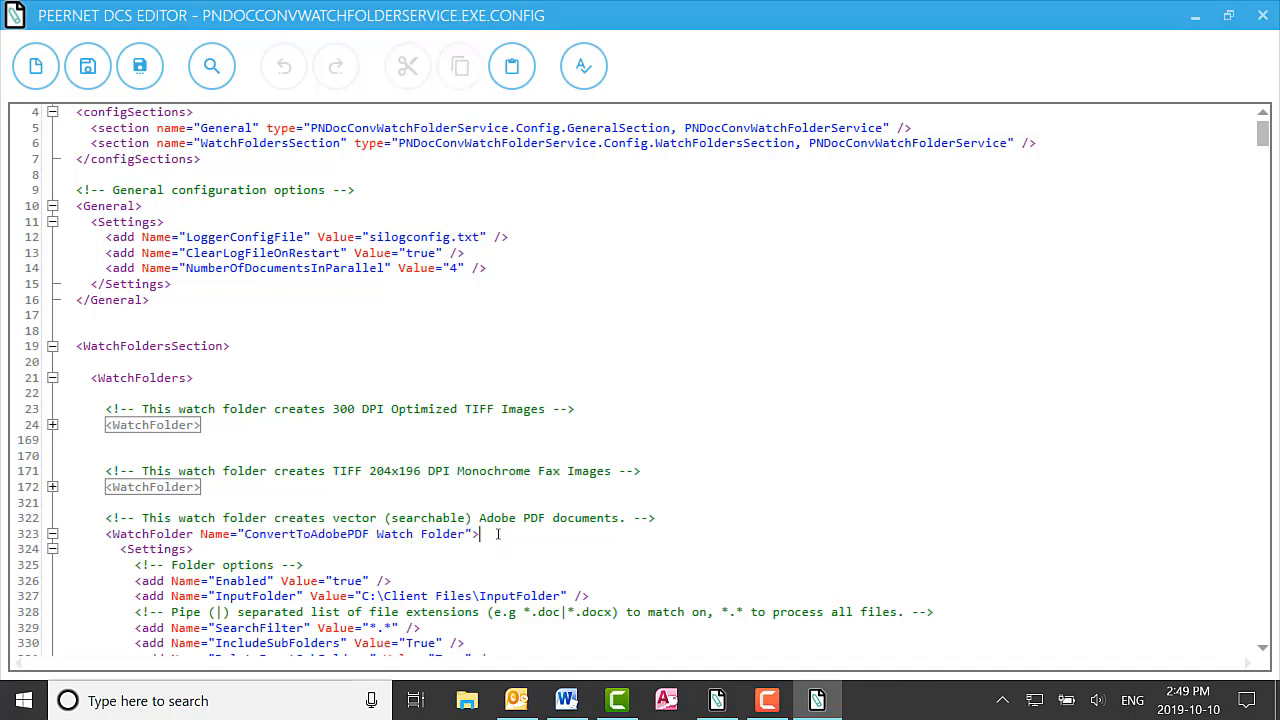
# Step: Paste the copied page sizing, endorsement and watermark settings below the ConvertToAdobePDF watch folder's PDF compression options and save the configuration file
pyautogui.scroll(-8, 498, 537)
pyautogui.scroll(-20, 498, 535)
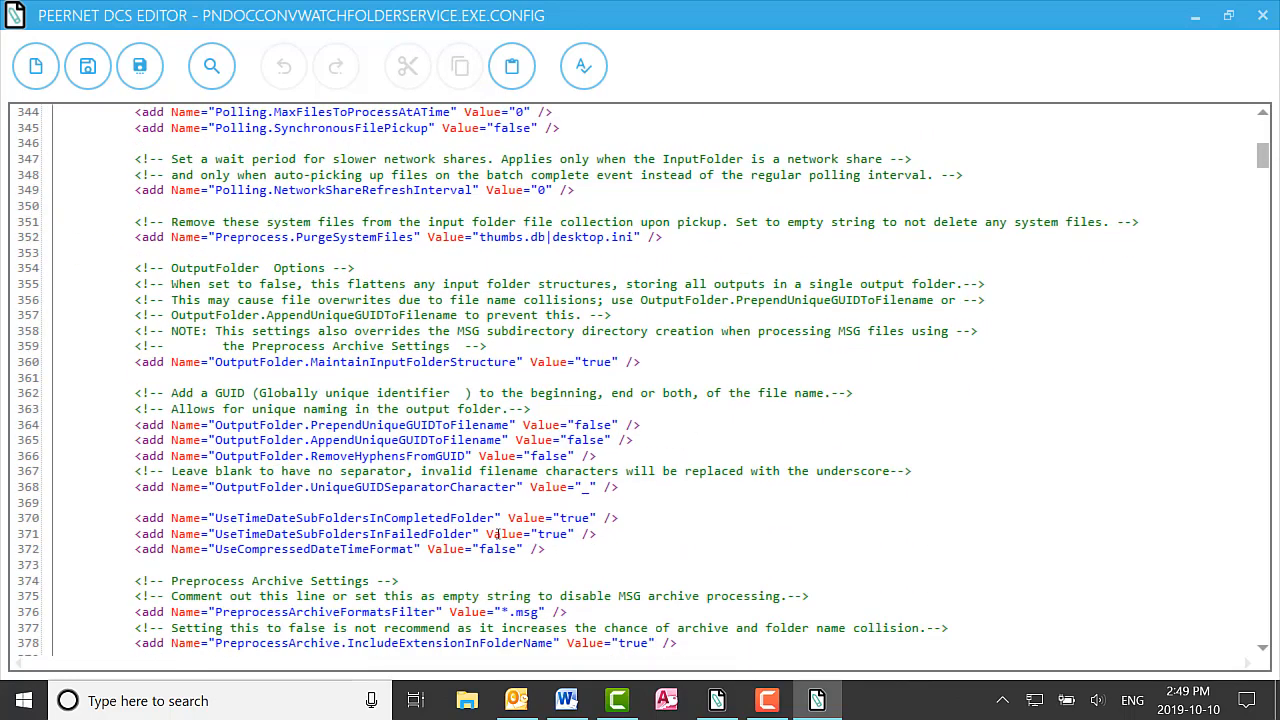
pyautogui.scroll(-18, 498, 535)
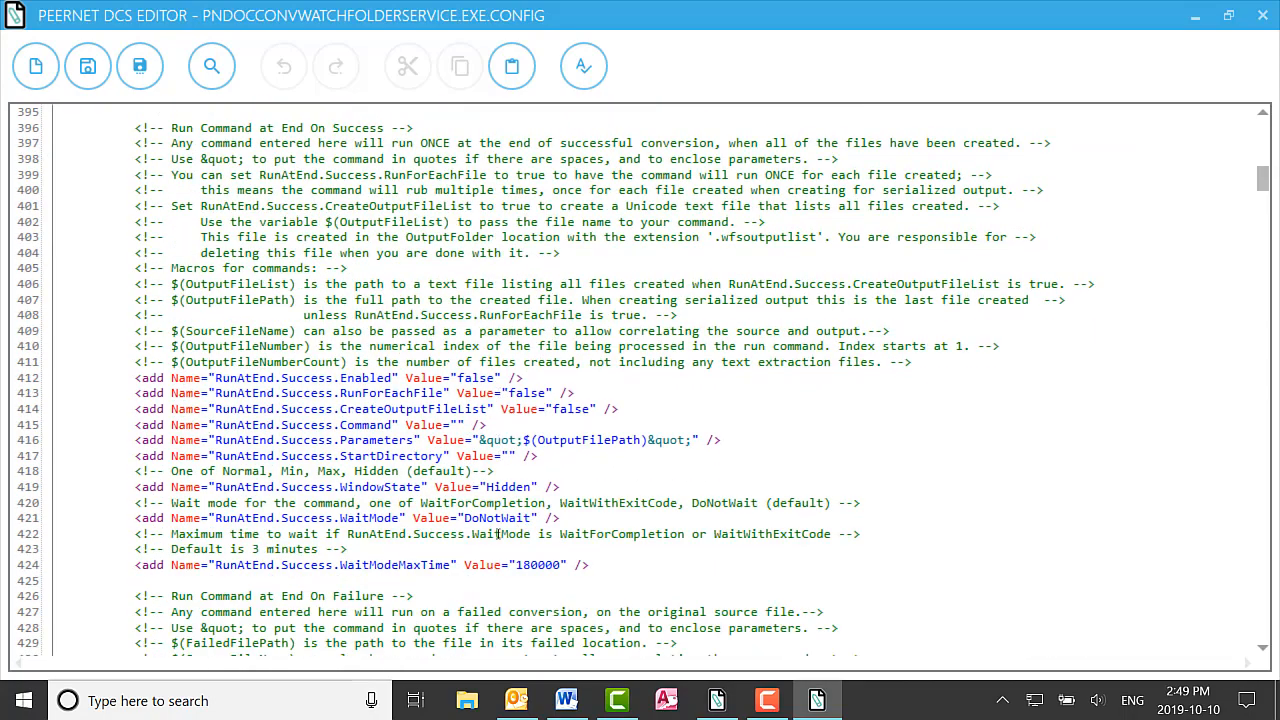
pyautogui.scroll(-3, 498, 535)
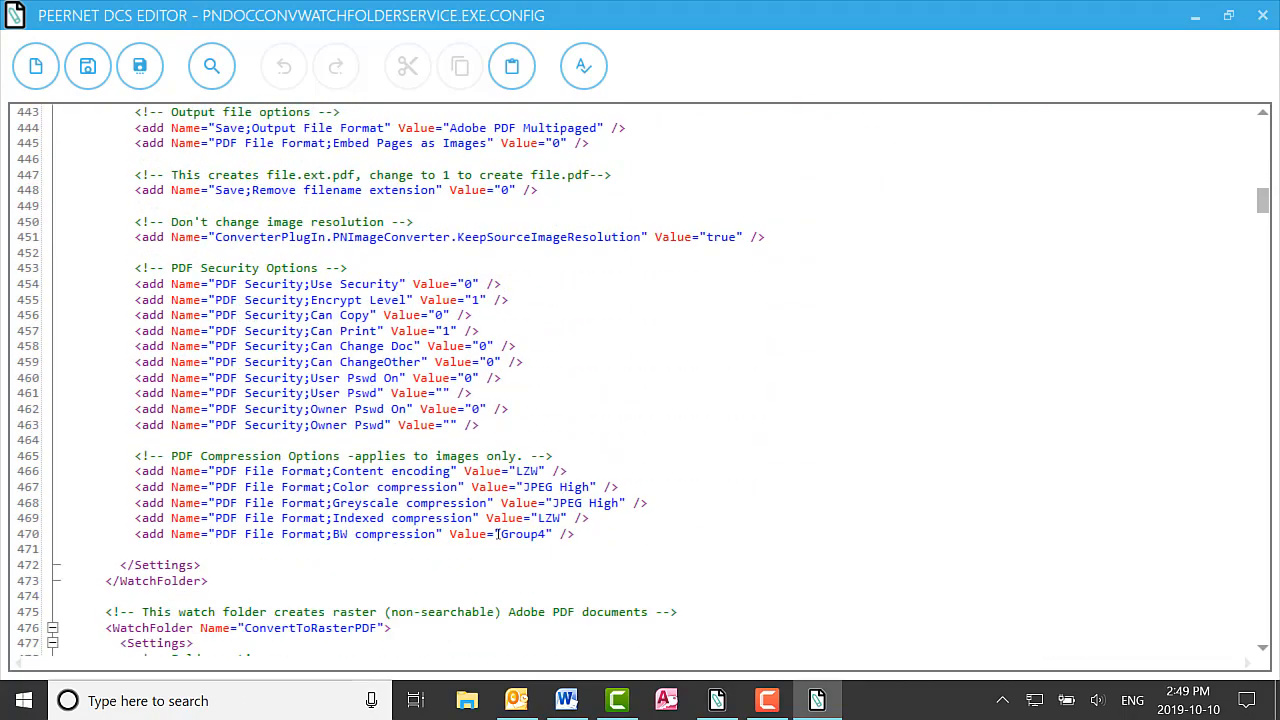
pyautogui.press('Return')
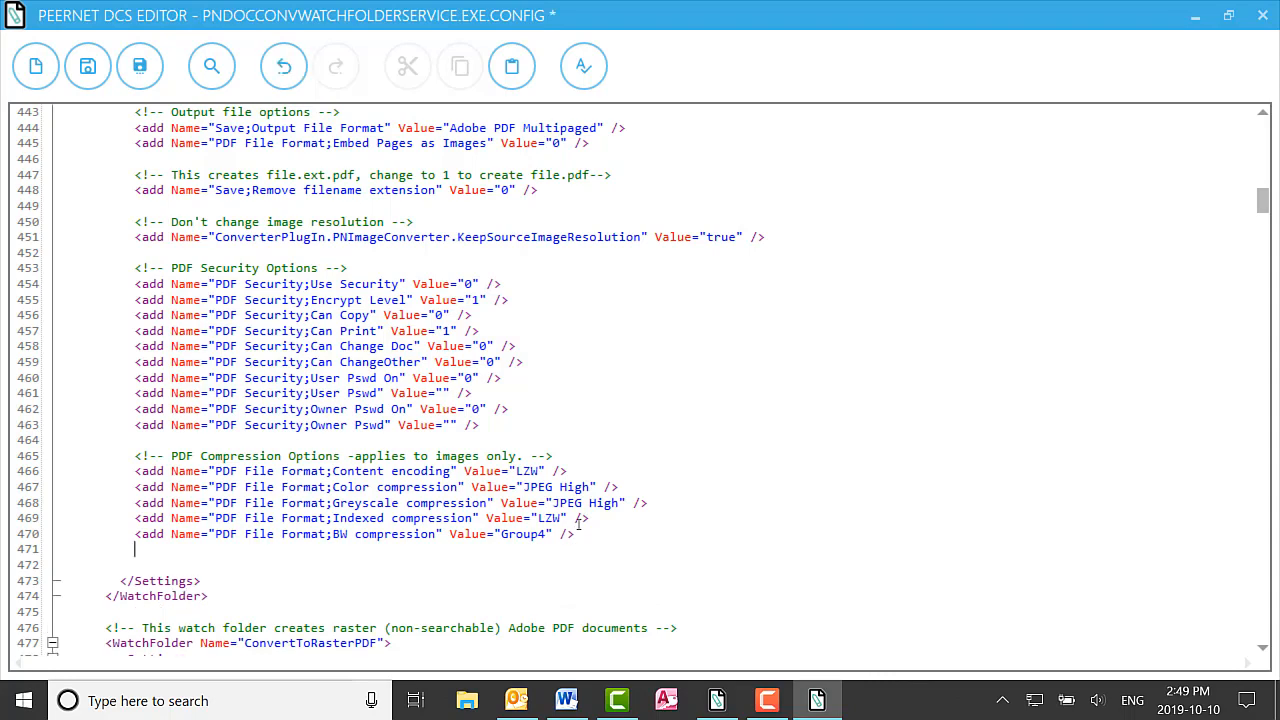
pyautogui.press('Return')
pyautogui.hotkey('ctrl', 'v')
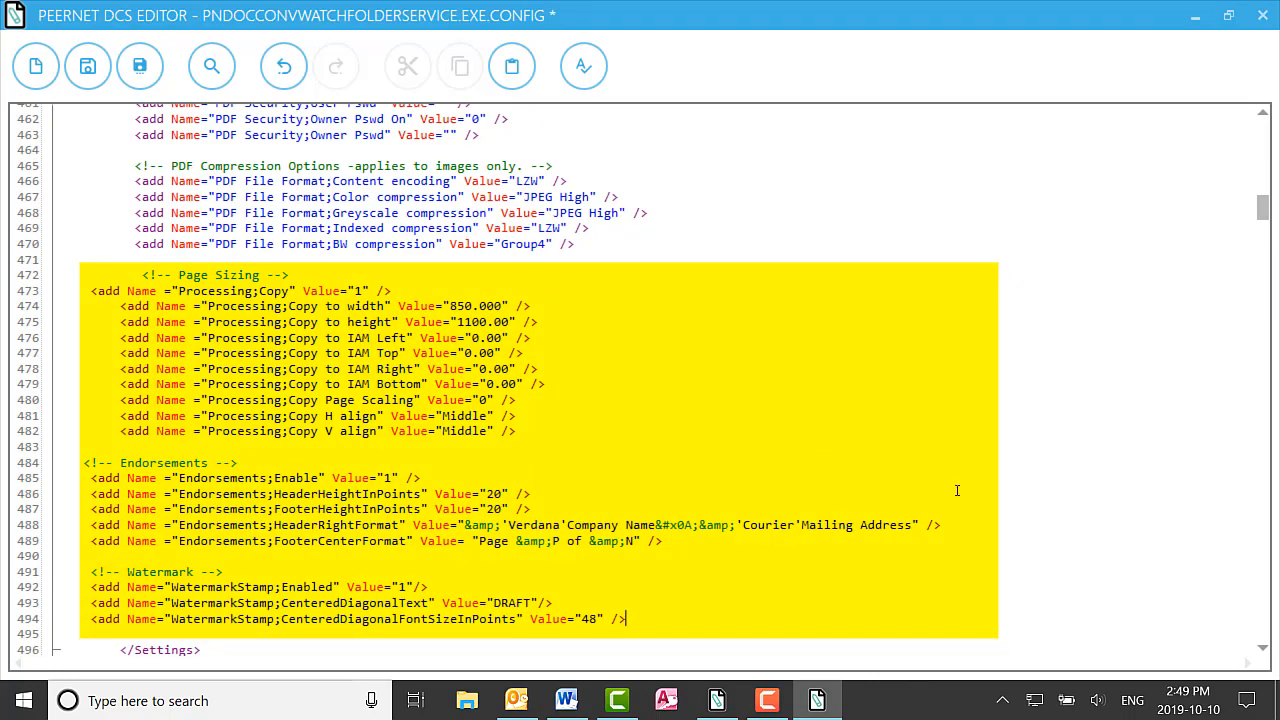
pyautogui.scroll(-1, 957, 490)
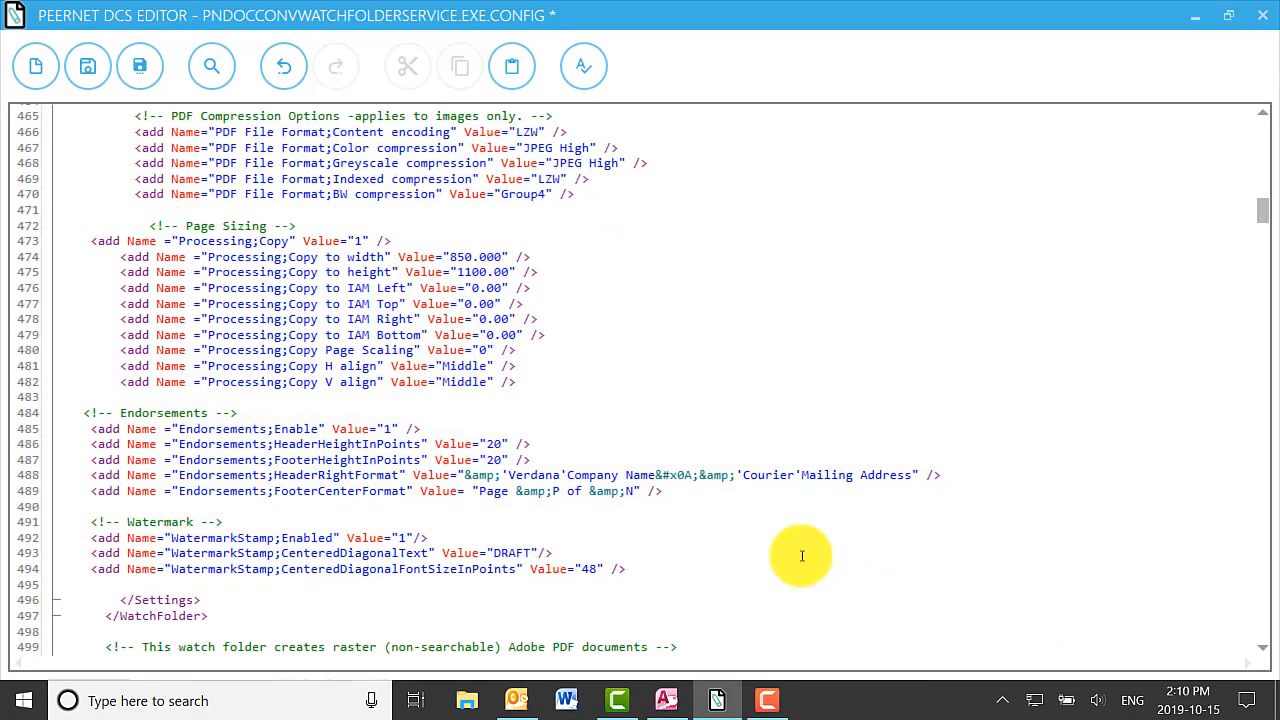
pyautogui.click(96, 77)
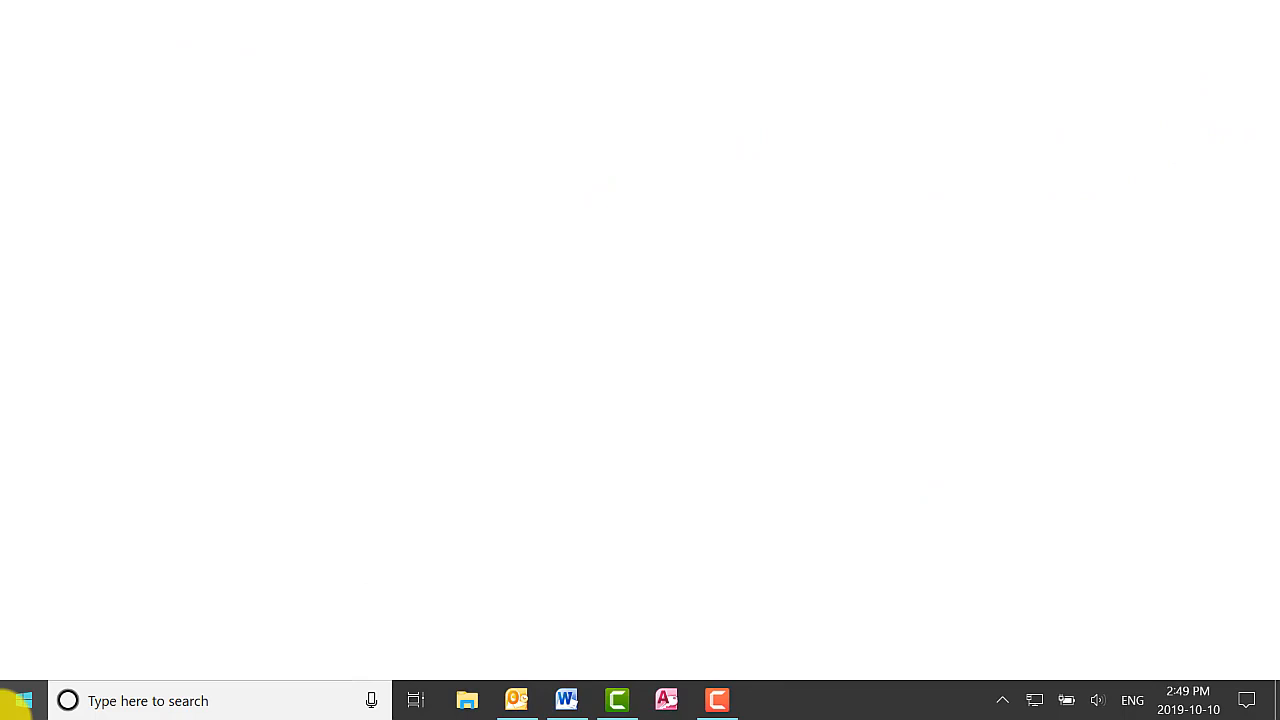
# Step: Start the Document Conversion Service 3.0 Watch Folder Service
pyautogui.click(24, 700)
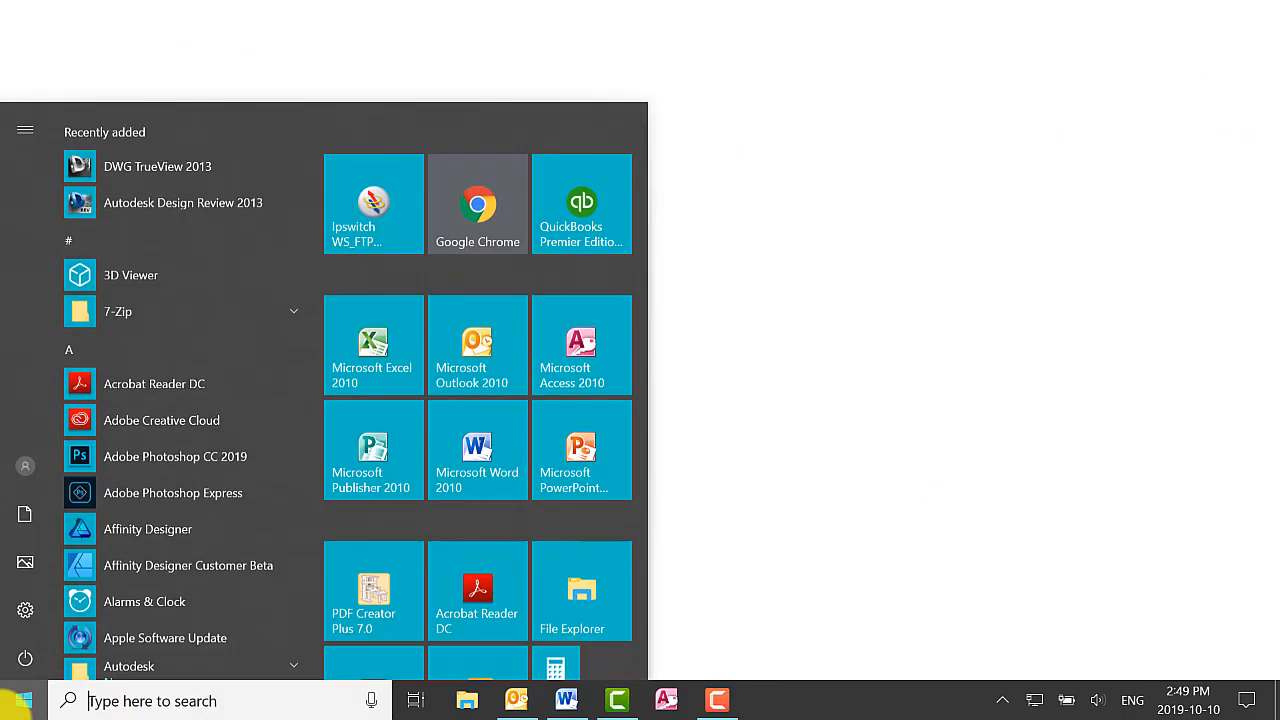
pyautogui.scroll(-3, 208, 535)
pyautogui.scroll(-5, 210, 540)
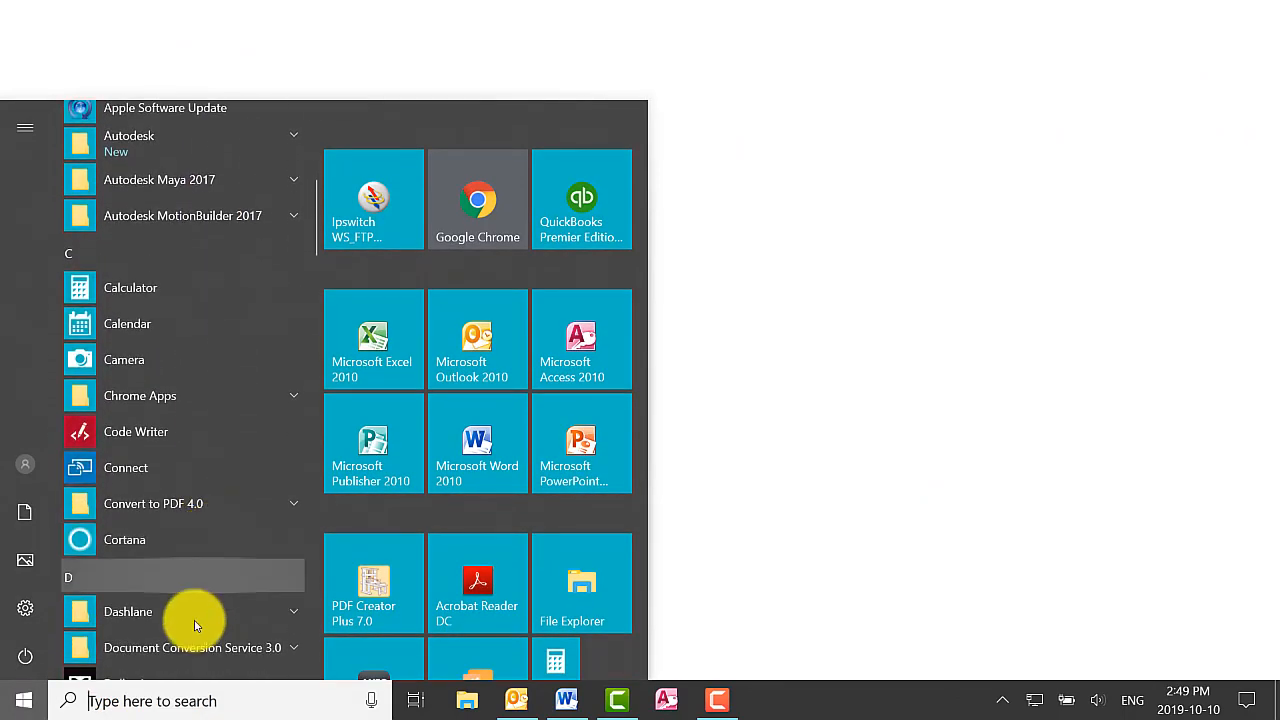
pyautogui.click(187, 645)
pyautogui.scroll(-5, 187, 646)
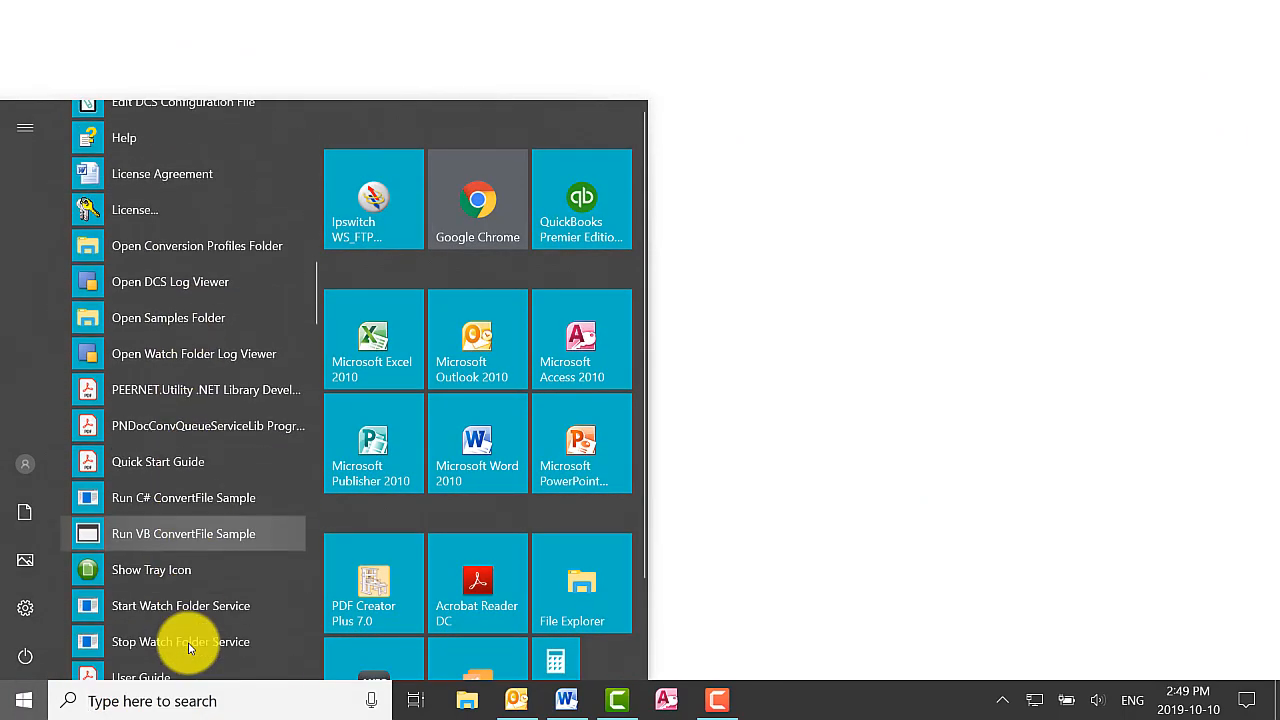
pyautogui.click(185, 603)
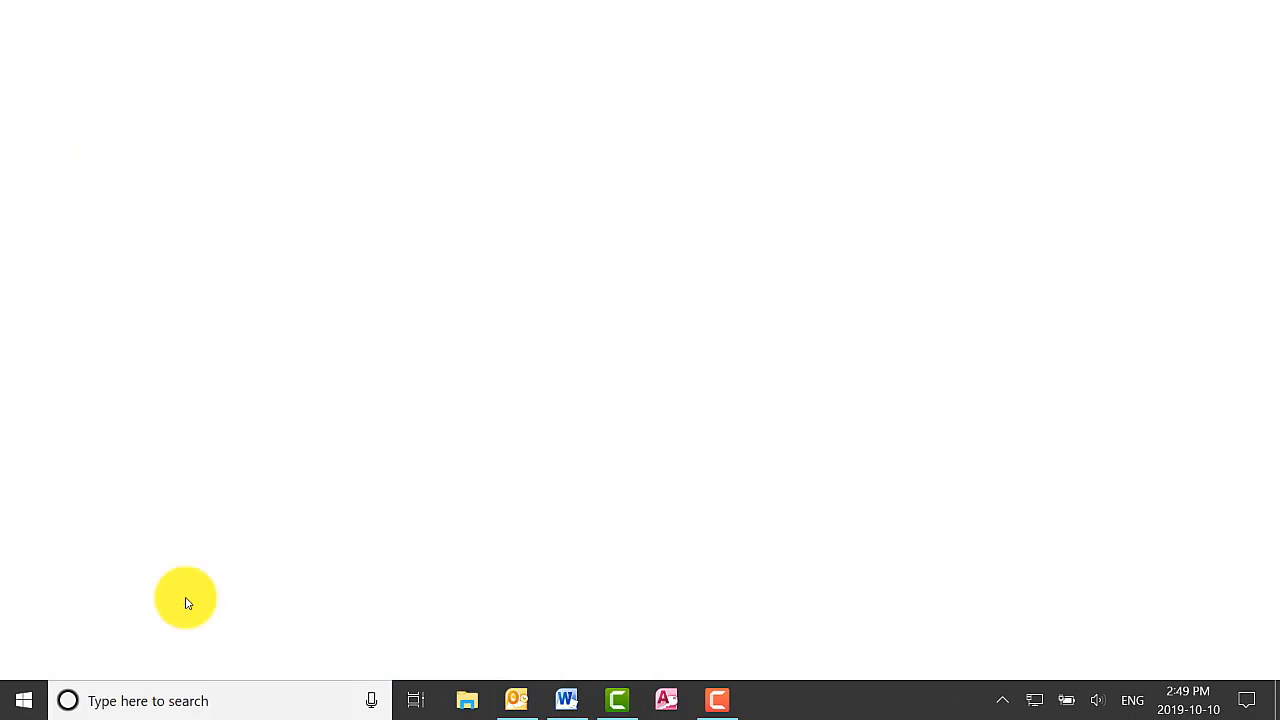